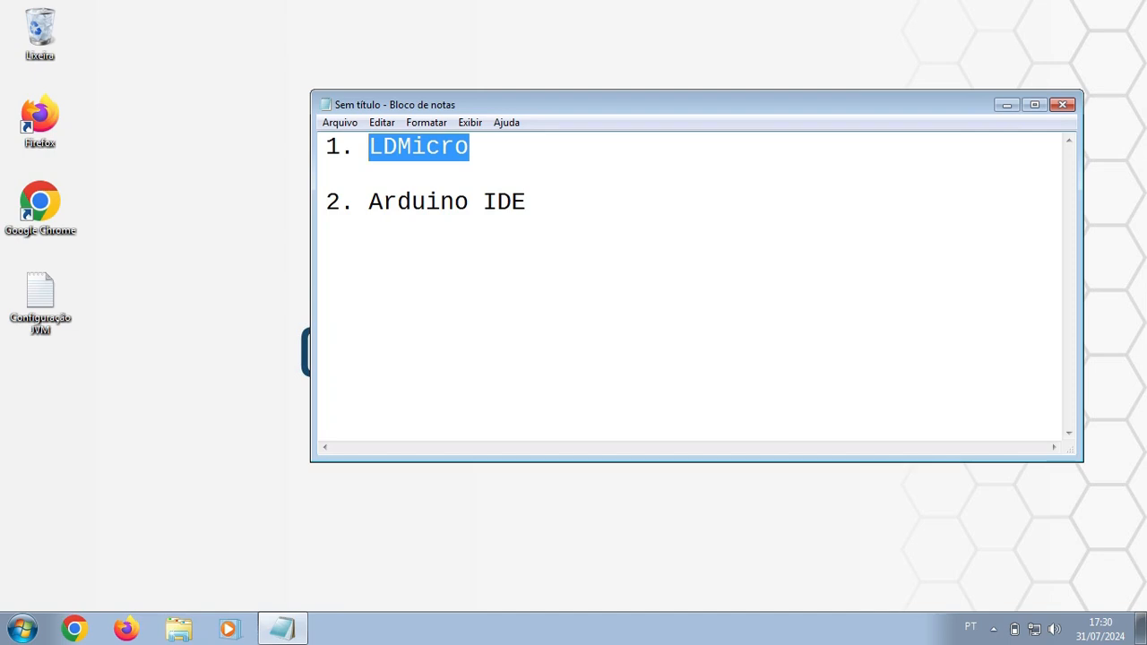
Step: Select 'Arduino IDE' in the Notepad list, then bring up Firefox on a new tab
left_click_drag(529, 203, 370, 203)
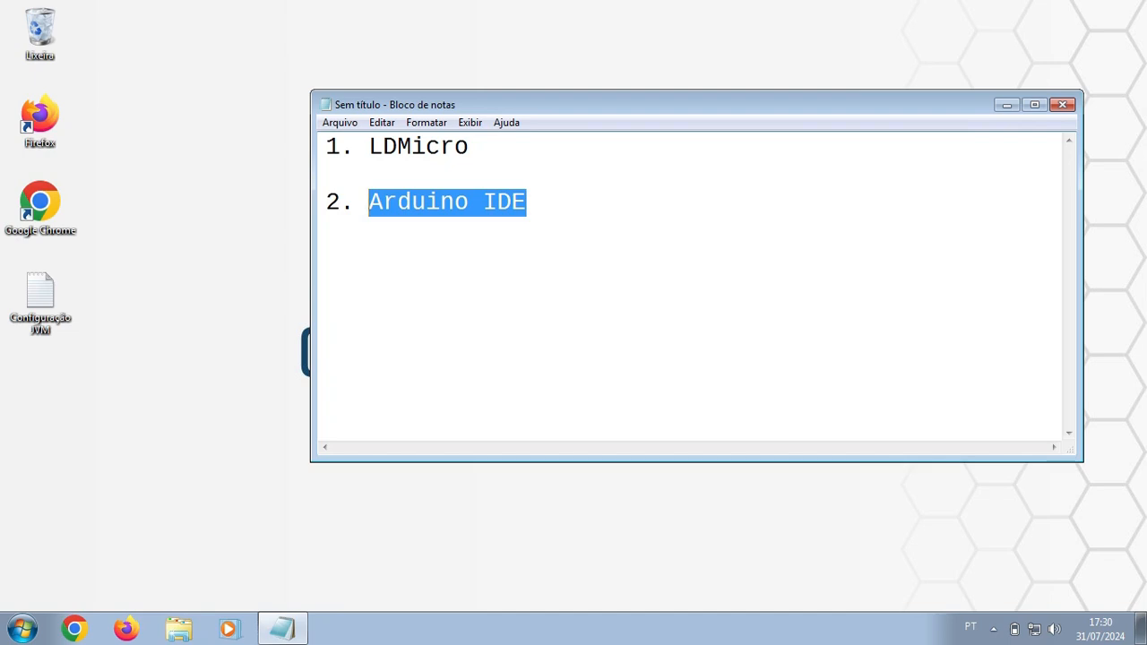
left_click(127, 629)
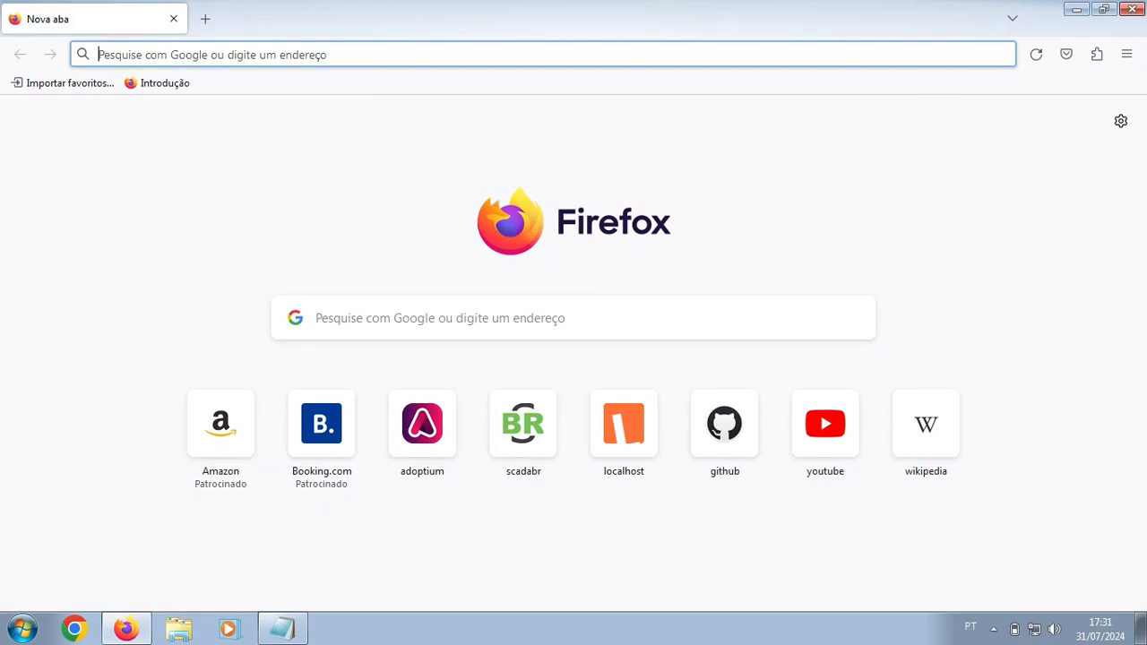
Step: Search Google for 'ldmicro github' and open the 'Releases · LDmicro/LDmicro' result
type("ldmic")
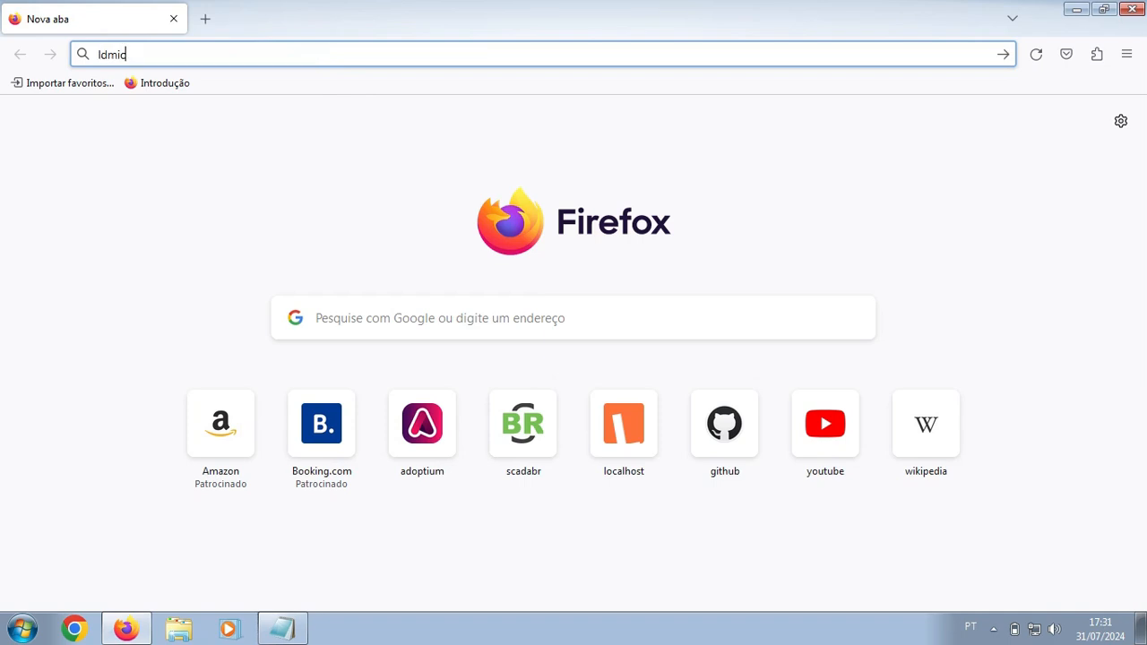
type("ro github")
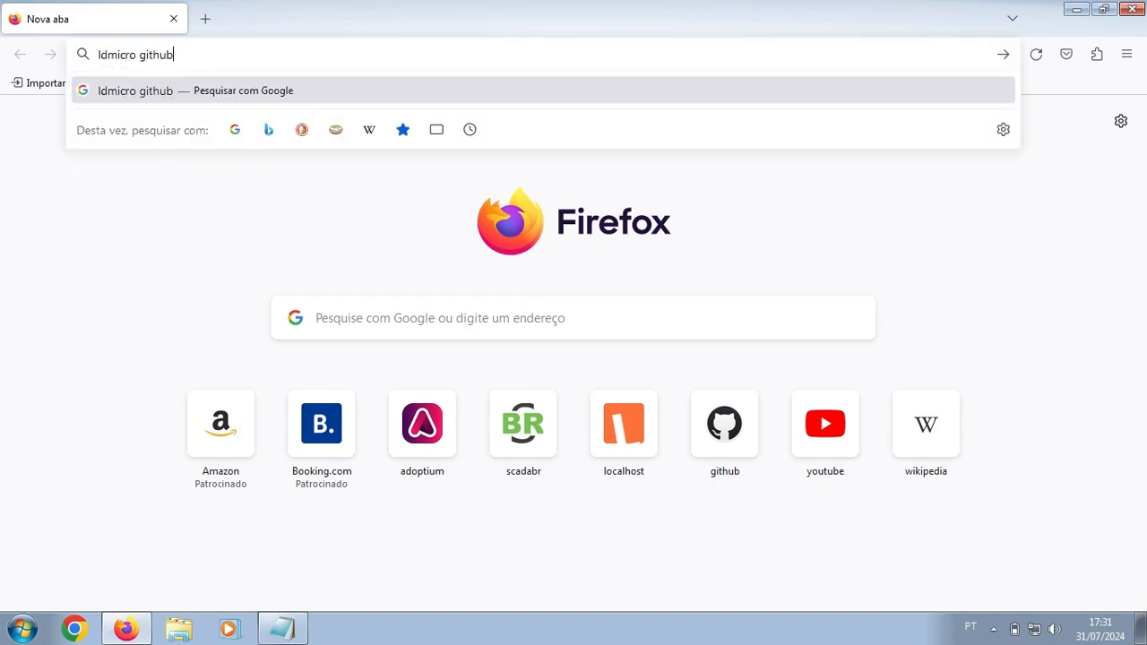
key("Return")
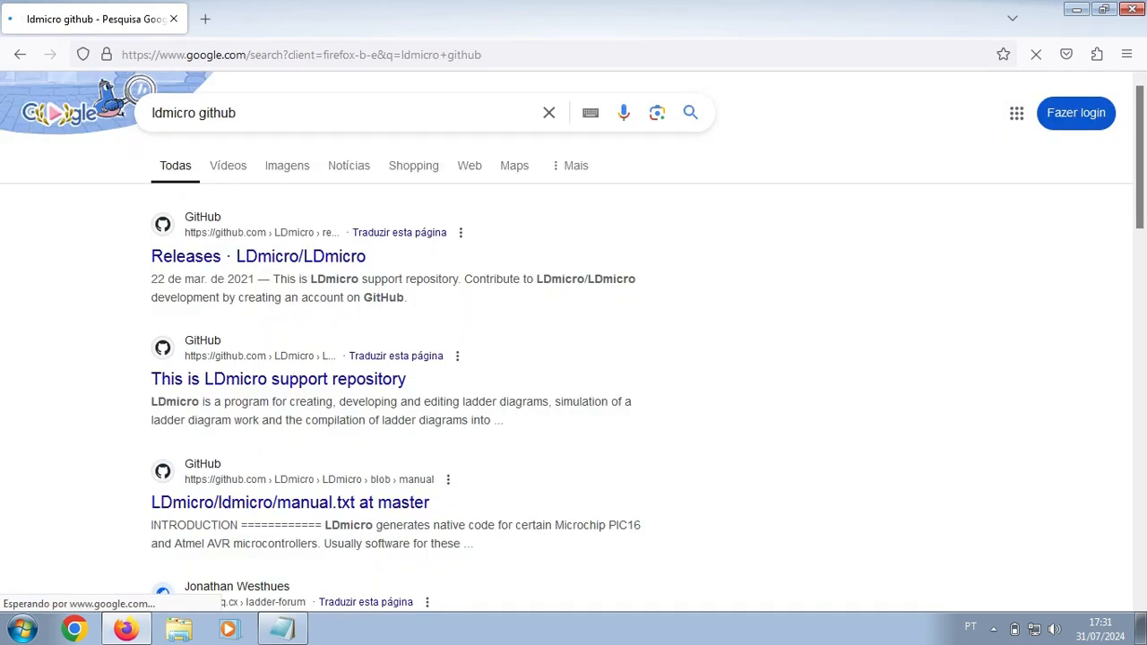
scroll(573, 341, "down", 3)
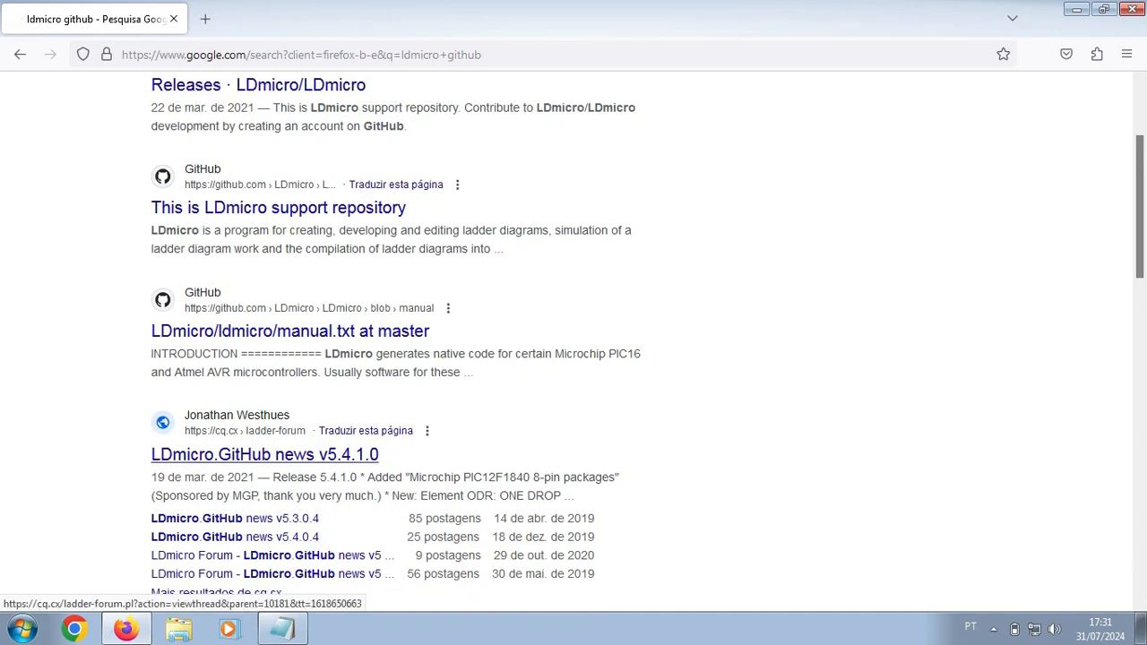
scroll(574, 341, "up", 3)
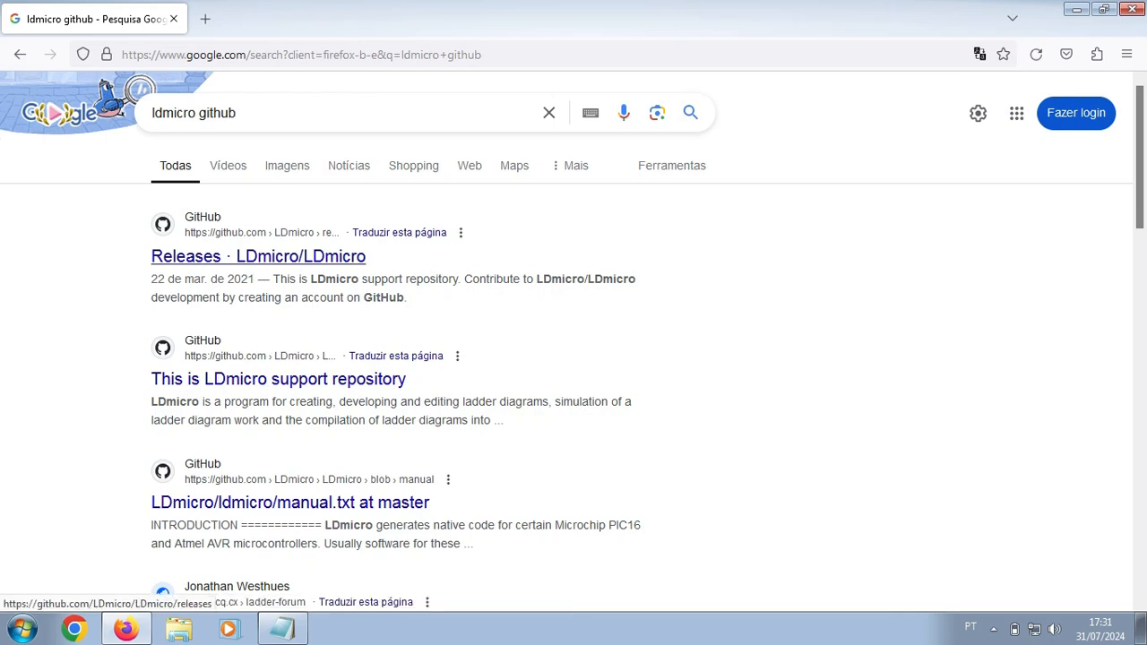
left_click(258, 256)
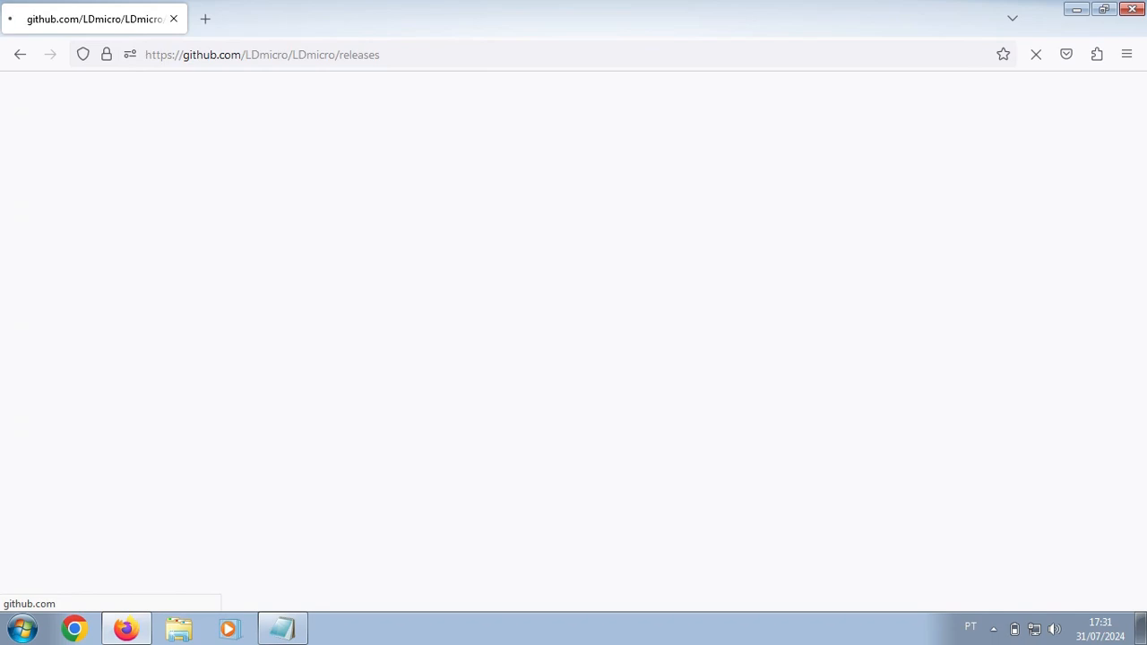
Step: Scroll to the v5.4.1.1 release assets and download build5411.zip
left_click_drag(381, 55, 339, 55)
left_click(358, 224)
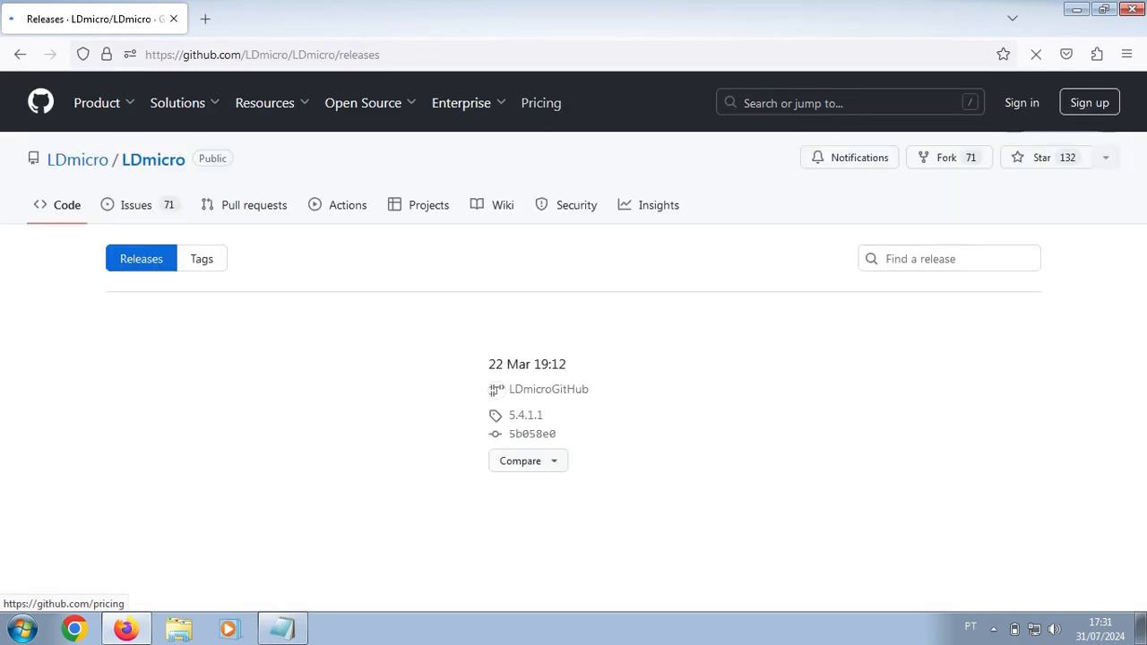
scroll(573, 341, "down", 1)
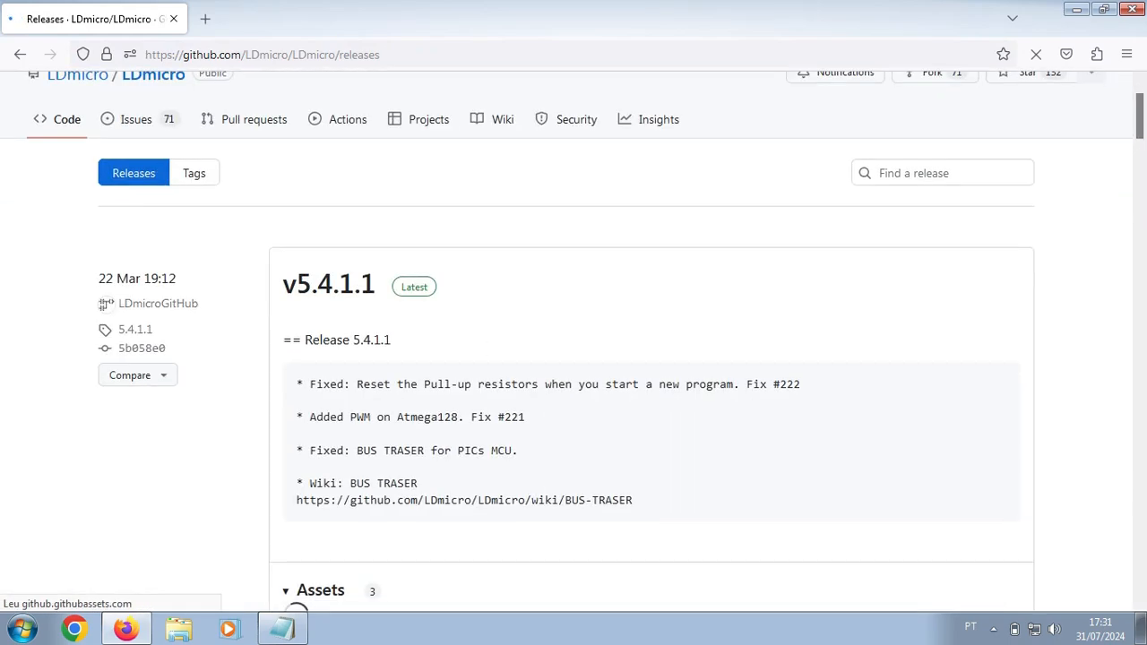
scroll(573, 340, "down", 2)
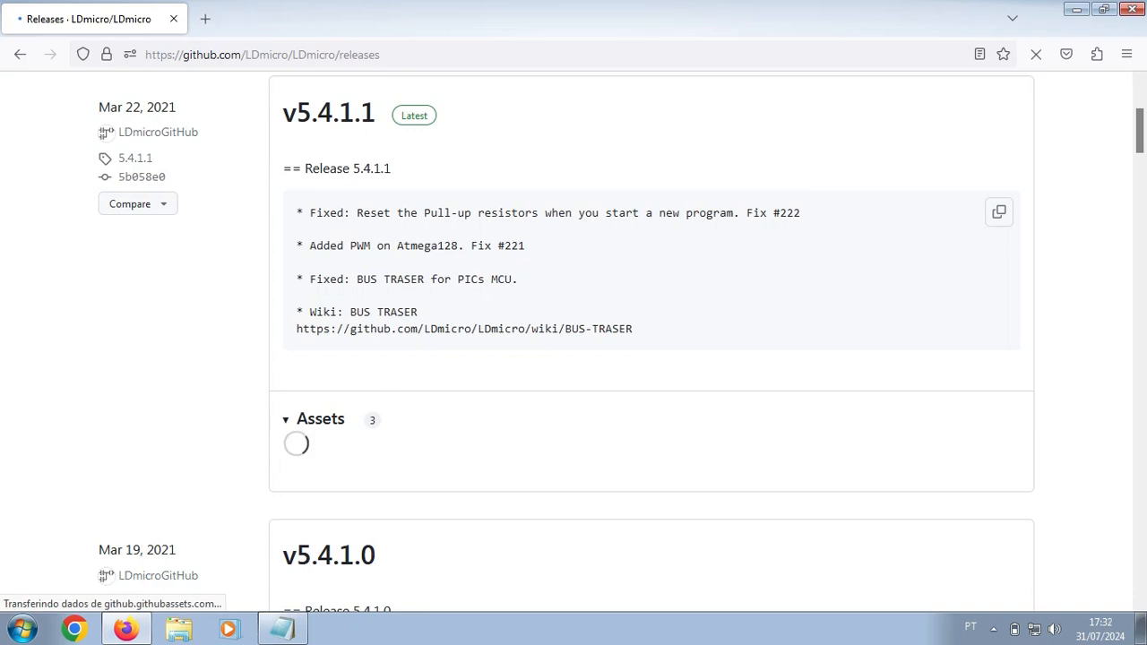
scroll(574, 341, "down", 1)
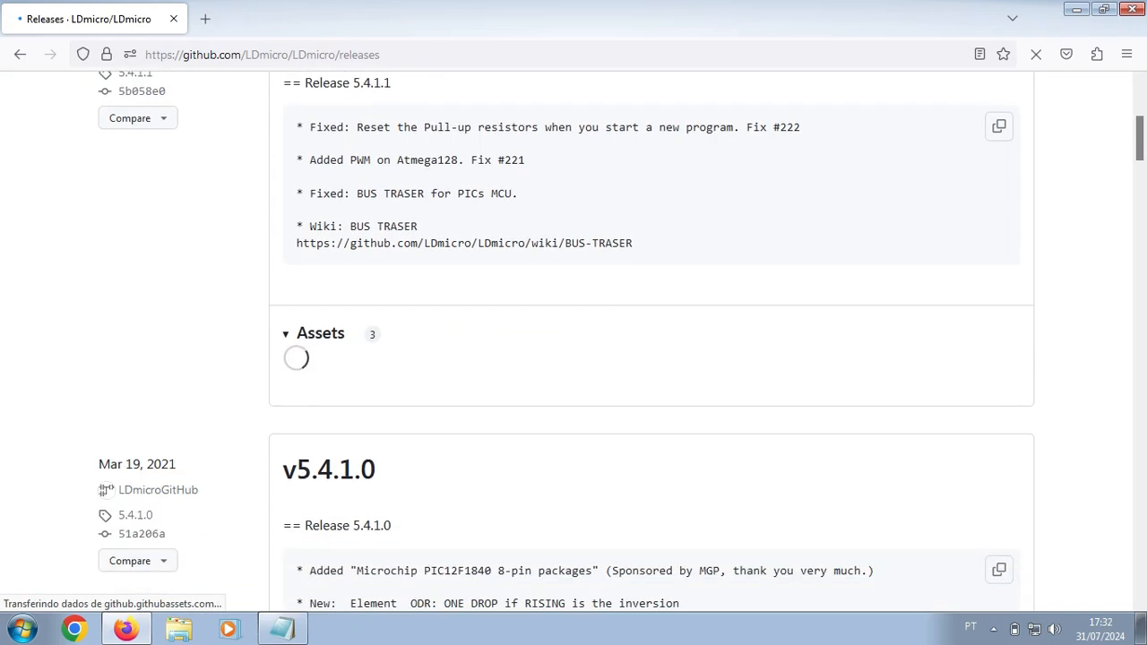
scroll(574, 341, "up", 1)
scroll(573, 341, "up", 1)
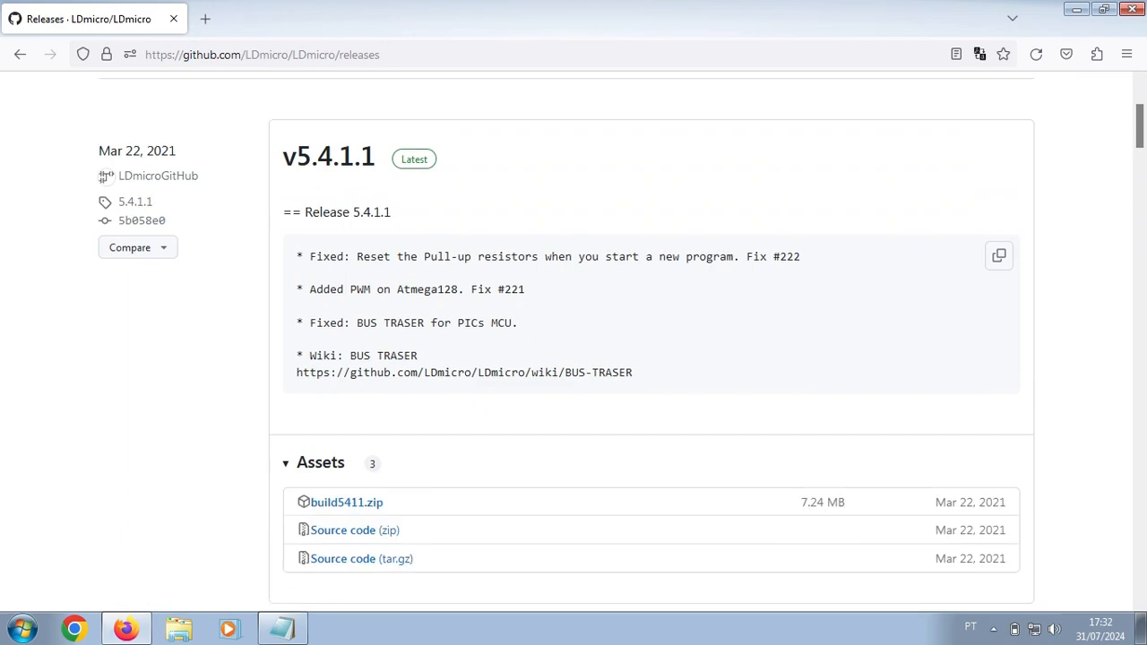
scroll(574, 340, "down", 1)
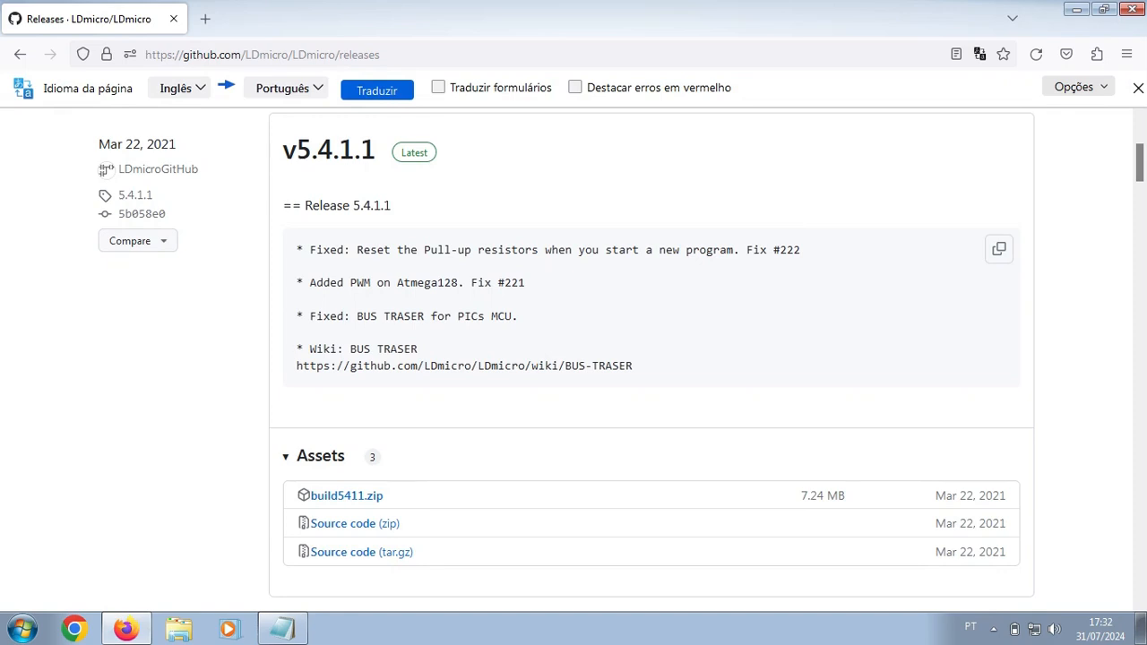
scroll(574, 340, "down", 2)
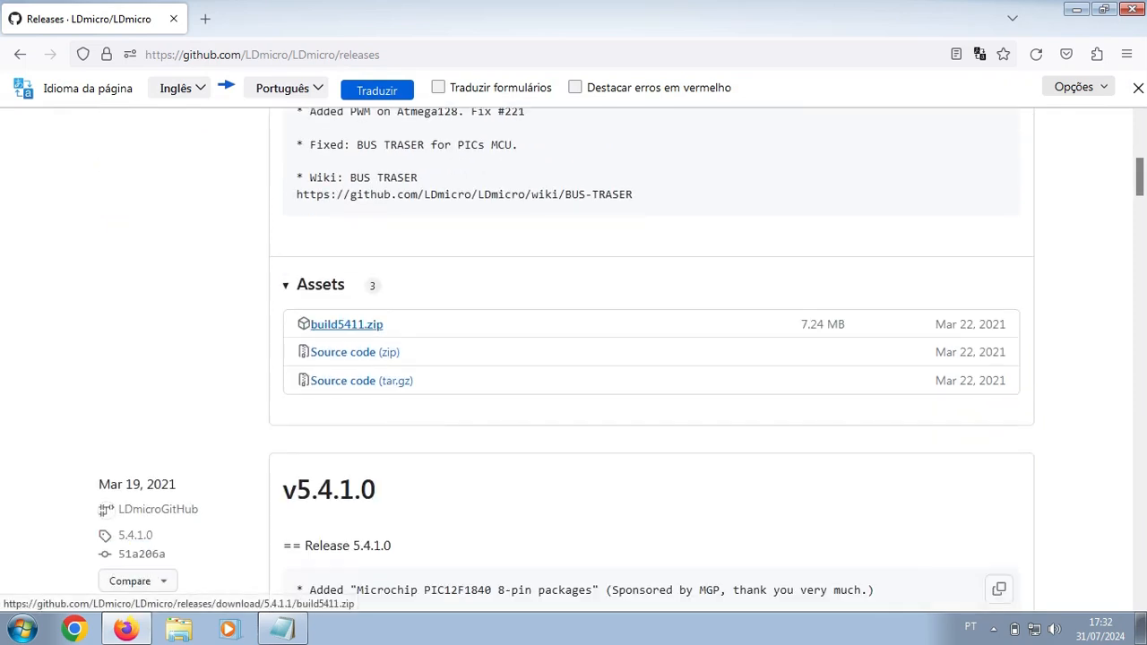
left_click(346, 324)
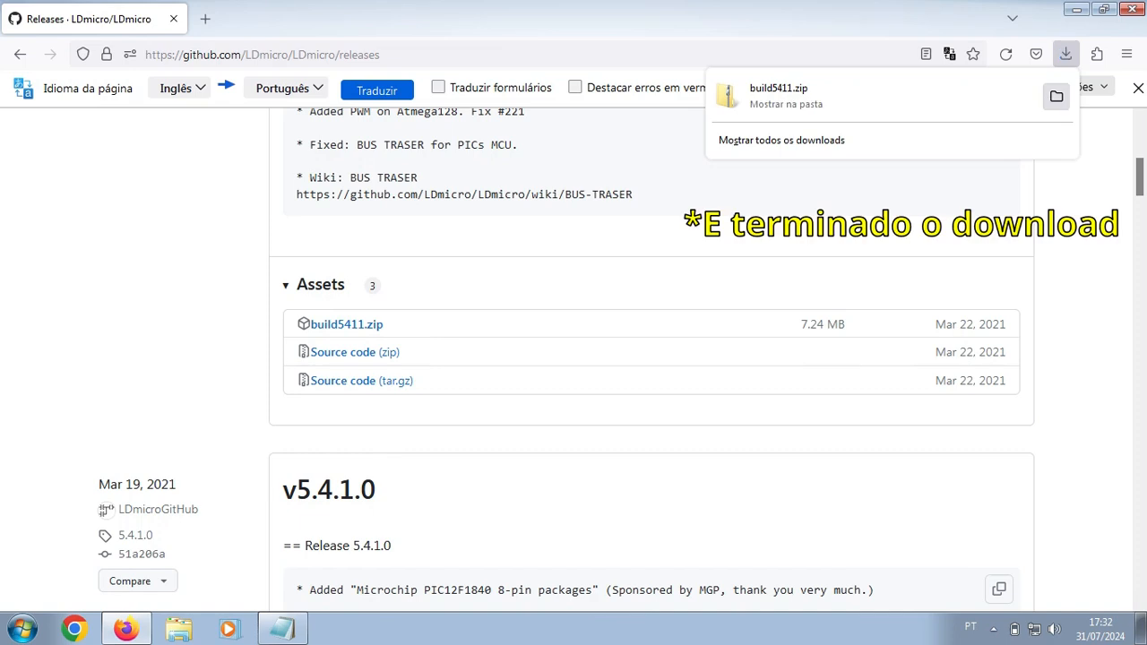
Step: Extract build5411.zip in Downloads into a build5411 folder with 7-Zip
left_click(1057, 96)
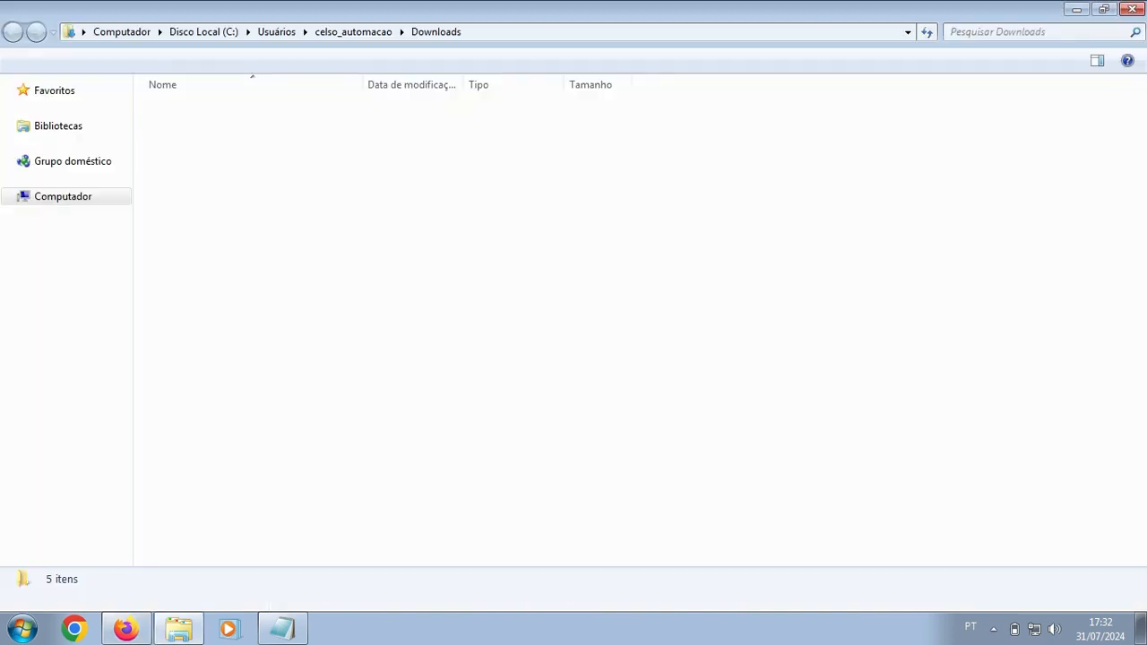
right_click(306, 126)
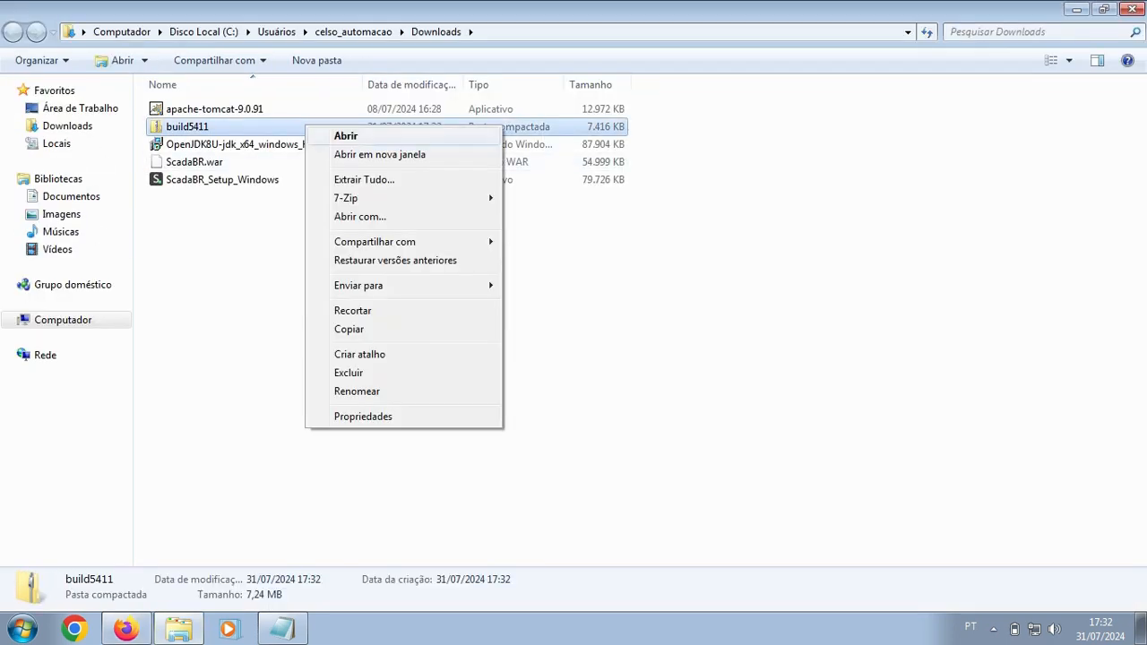
mouse_move(403, 198)
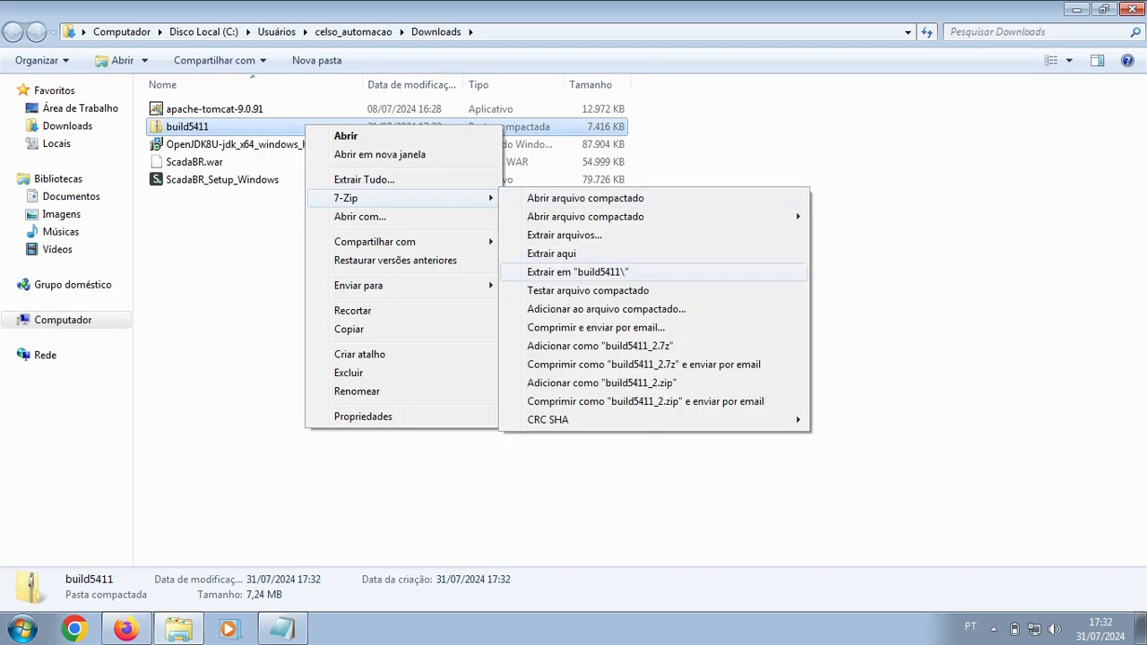
left_click(578, 272)
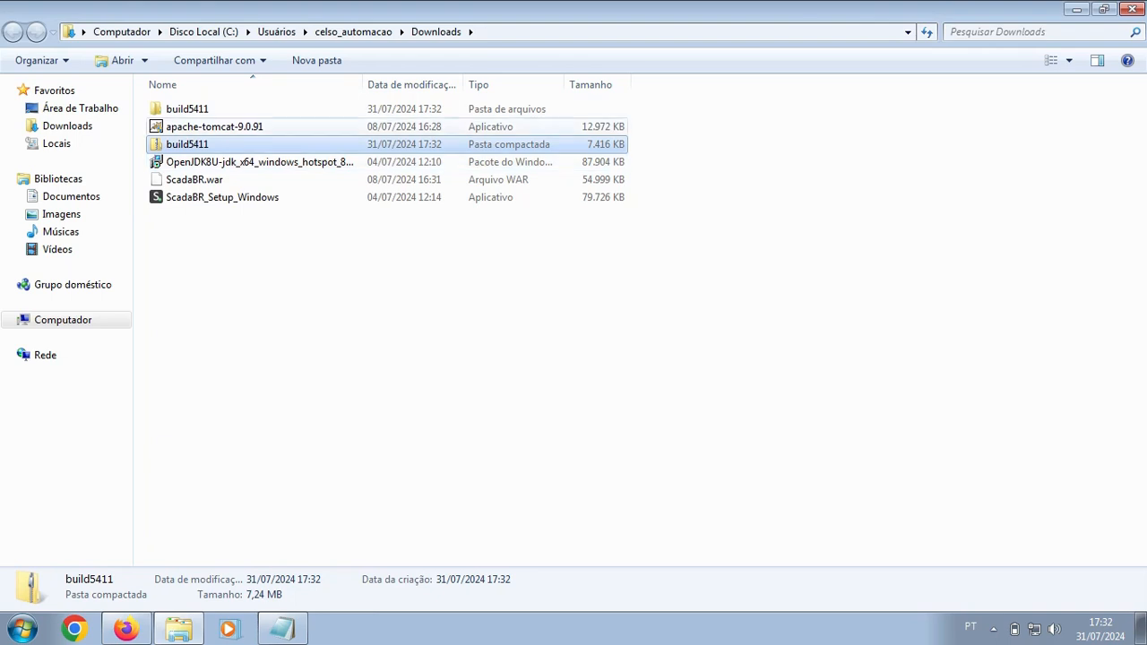
Step: Open the build5411 folder and view its contents as large icons
double_click(269, 109)
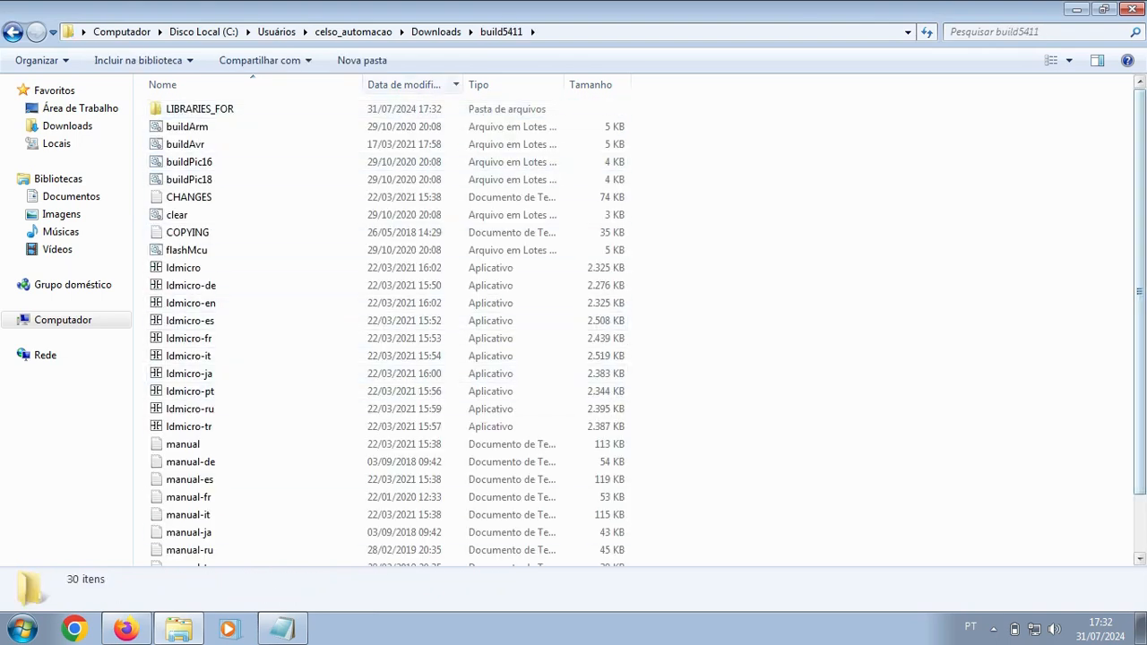
scroll(269, 398, "down", 2)
scroll(269, 398, "up", 2)
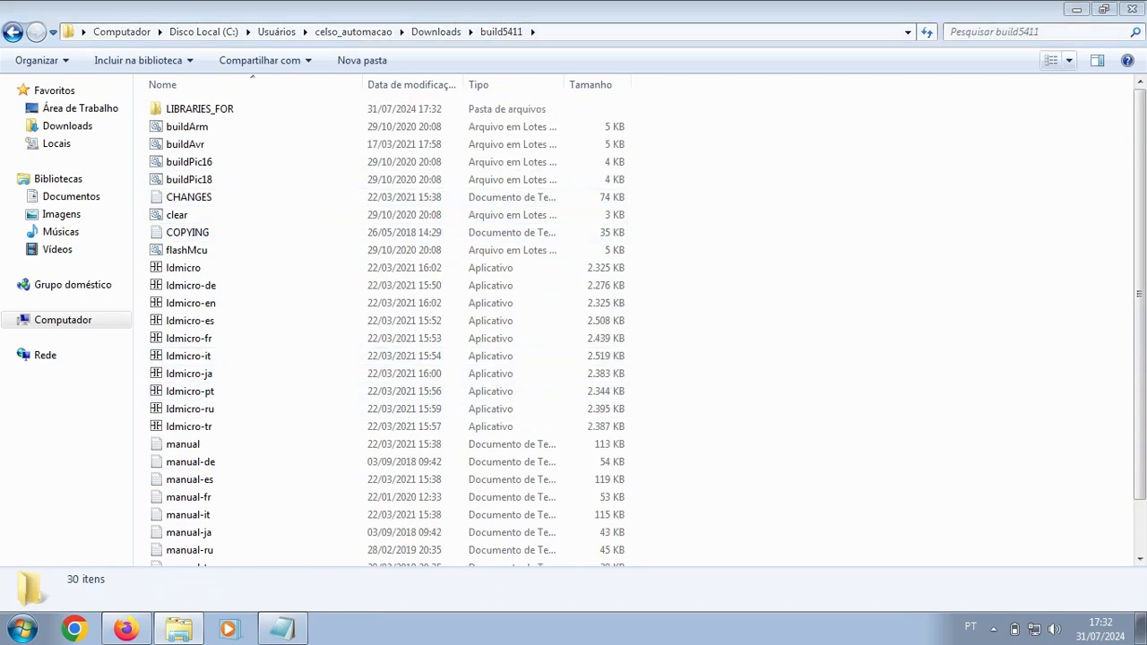
left_click(1068, 59)
left_click(1081, 49)
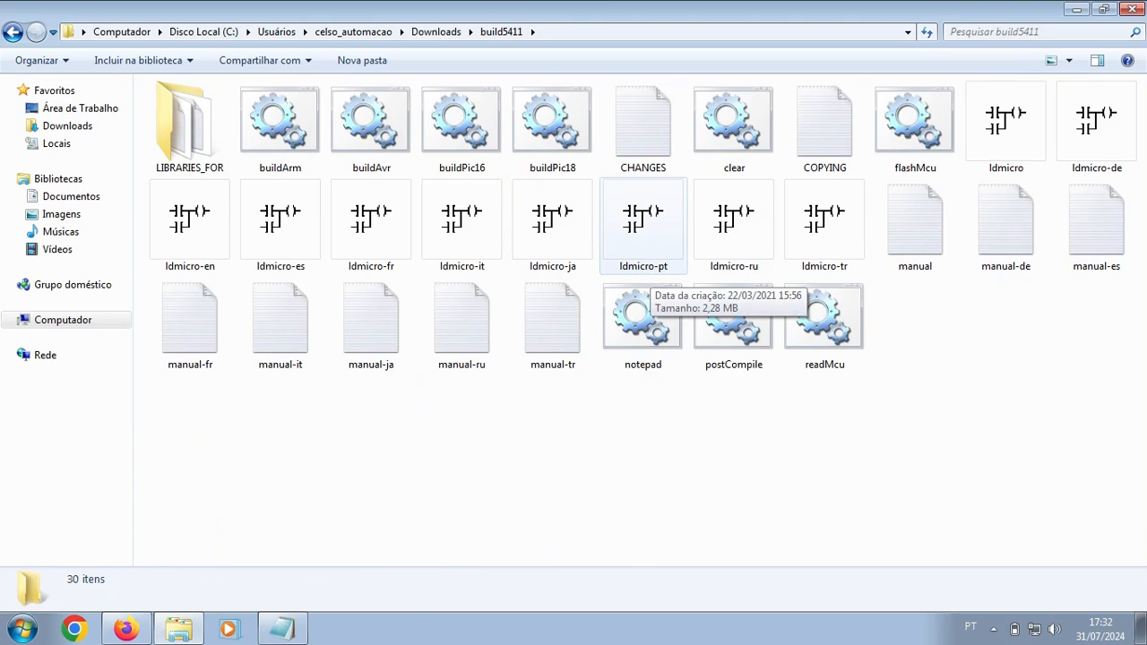
Step: Test-launch ldmicro-pt, close the LDmicro editor, and return to Downloads
left_click(649, 265)
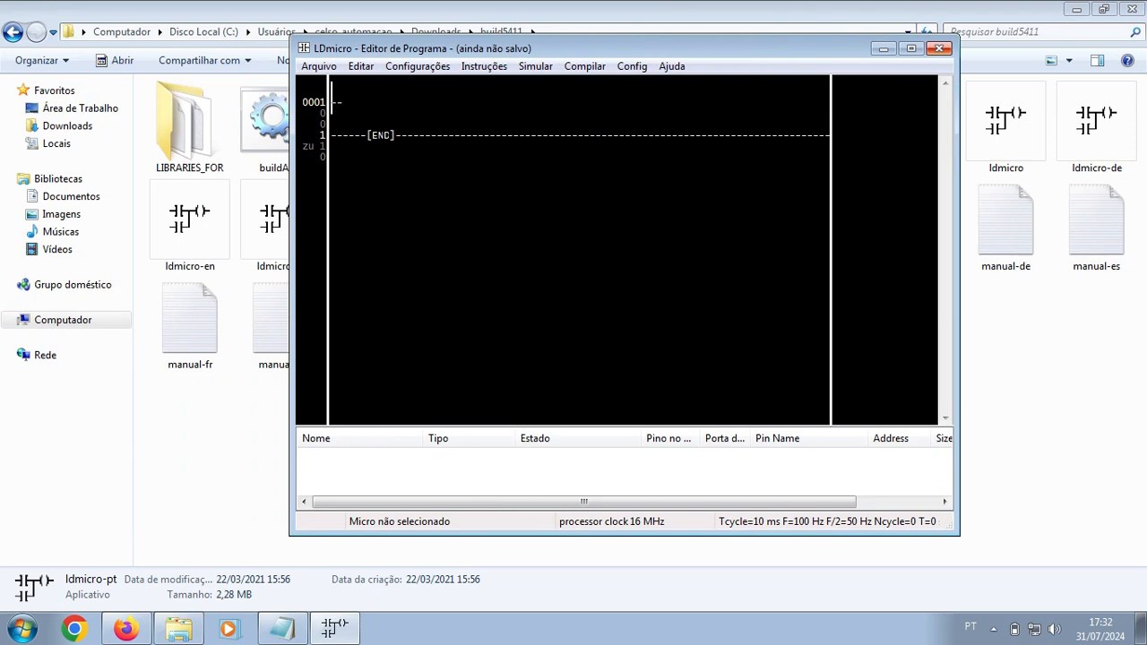
left_click(939, 48)
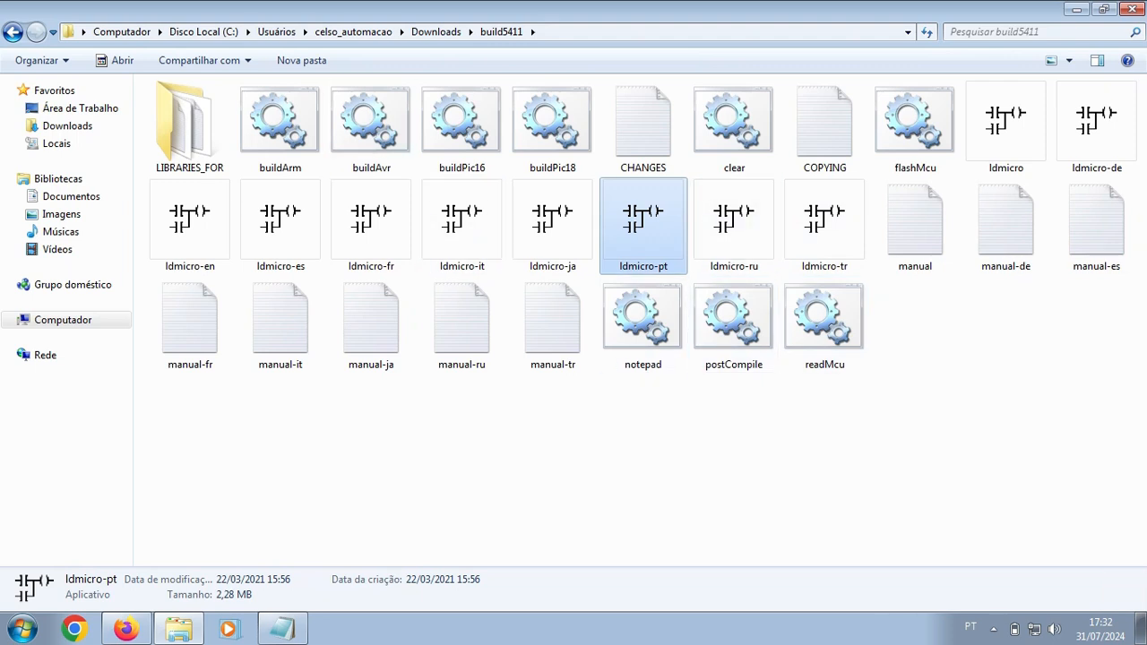
left_click(436, 31)
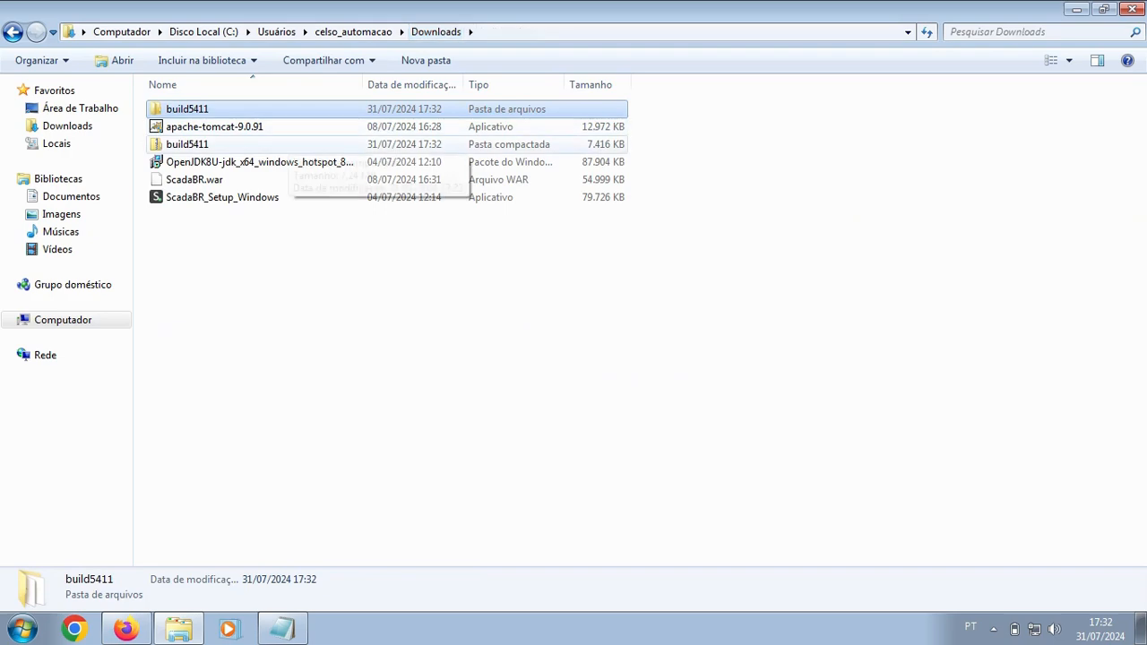
Step: Move the build5411 folder from Downloads into Documentos
right_click(245, 107)
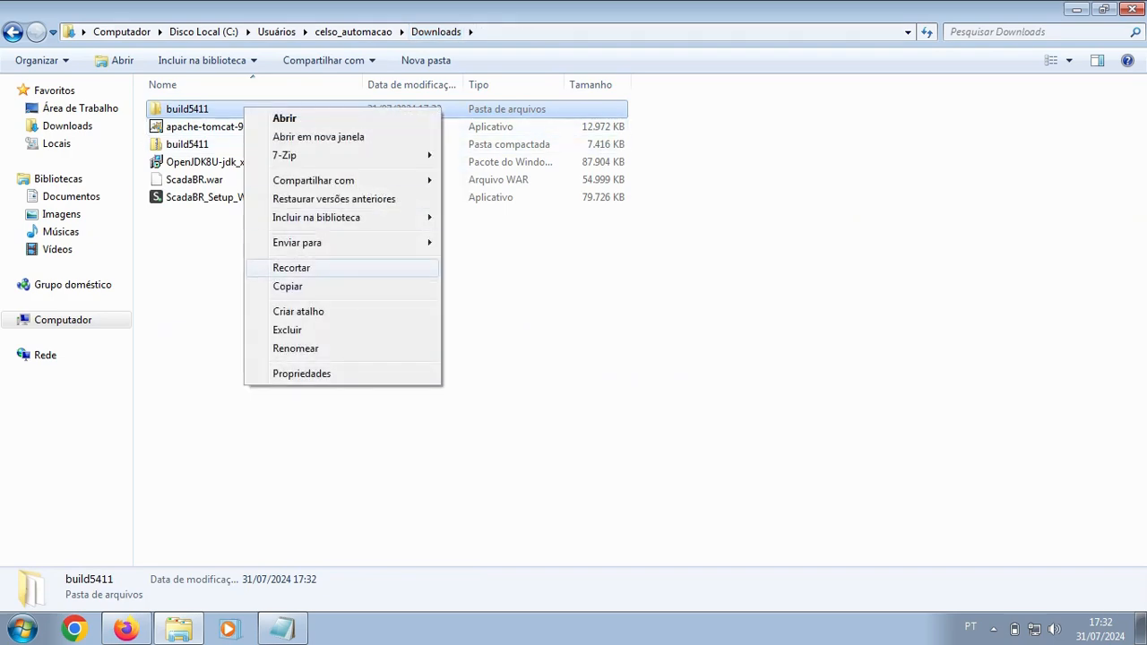
left_click(292, 267)
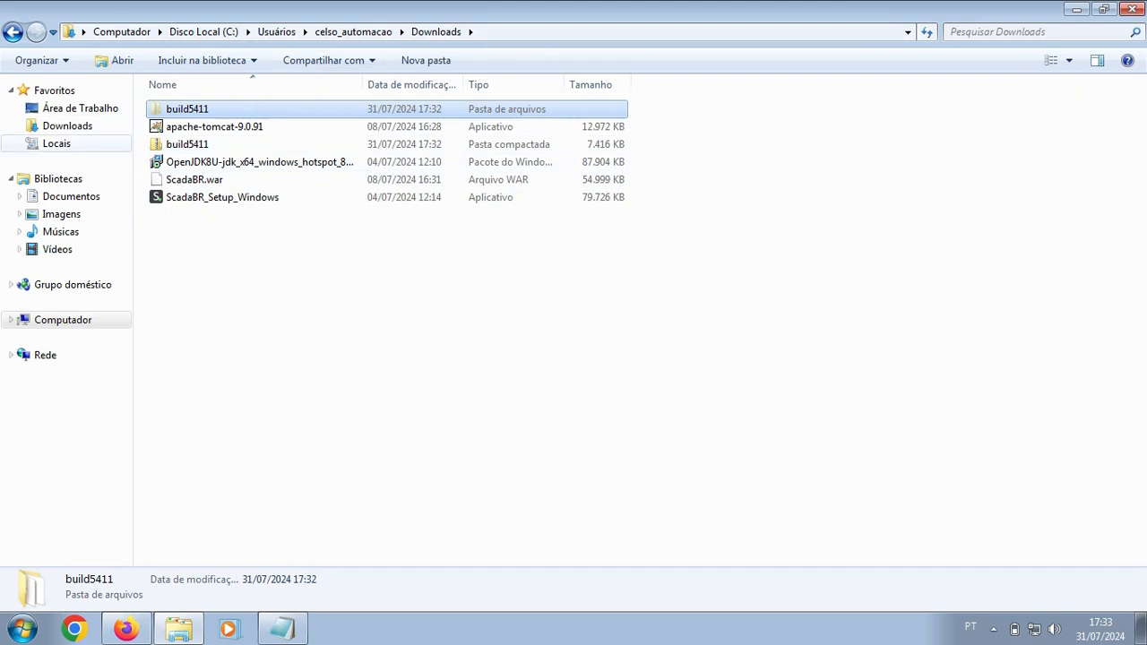
left_click(71, 196)
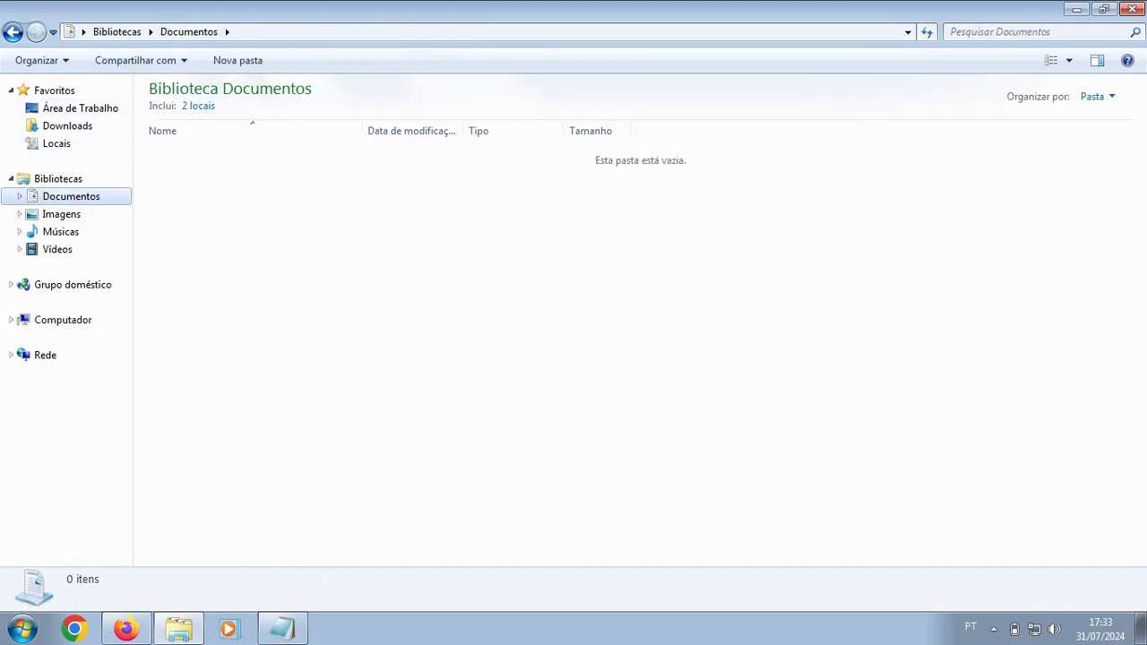
right_click(270, 226)
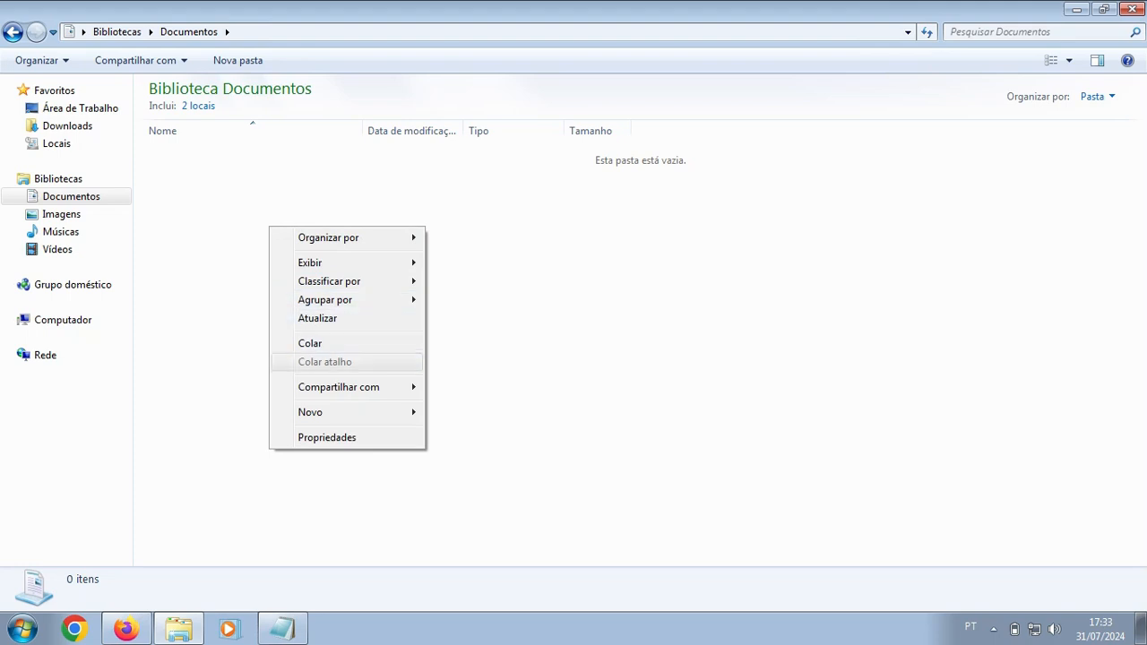
left_click(309, 344)
Step: Rename the build5411 folder to 'LDmicro'
right_click(219, 154)
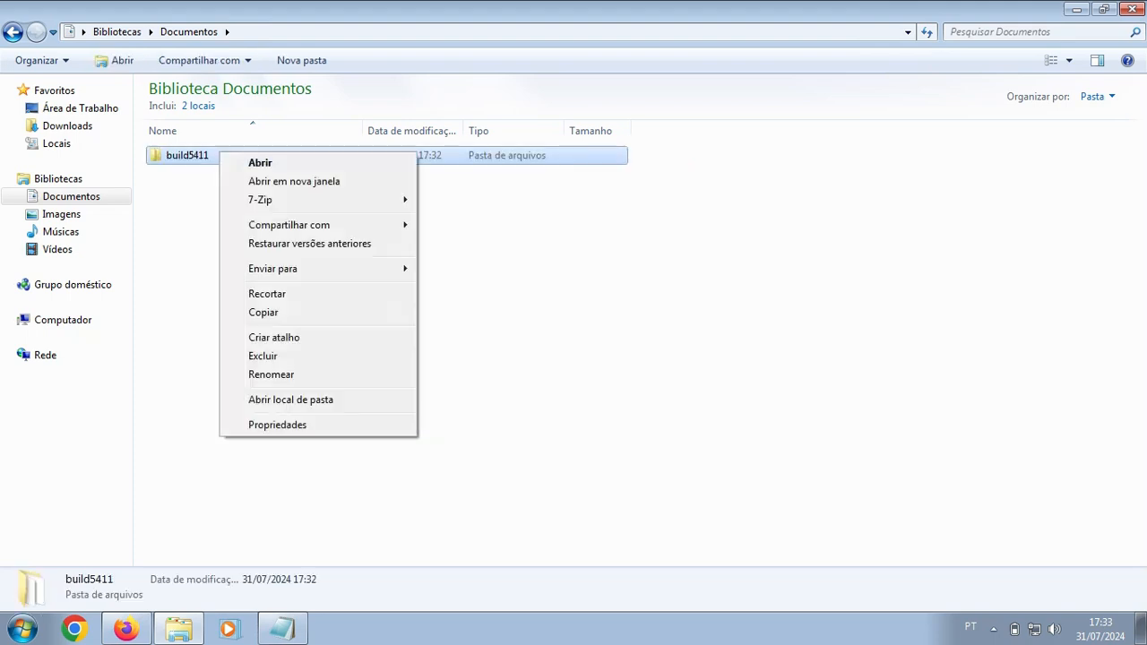
left_click(260, 371)
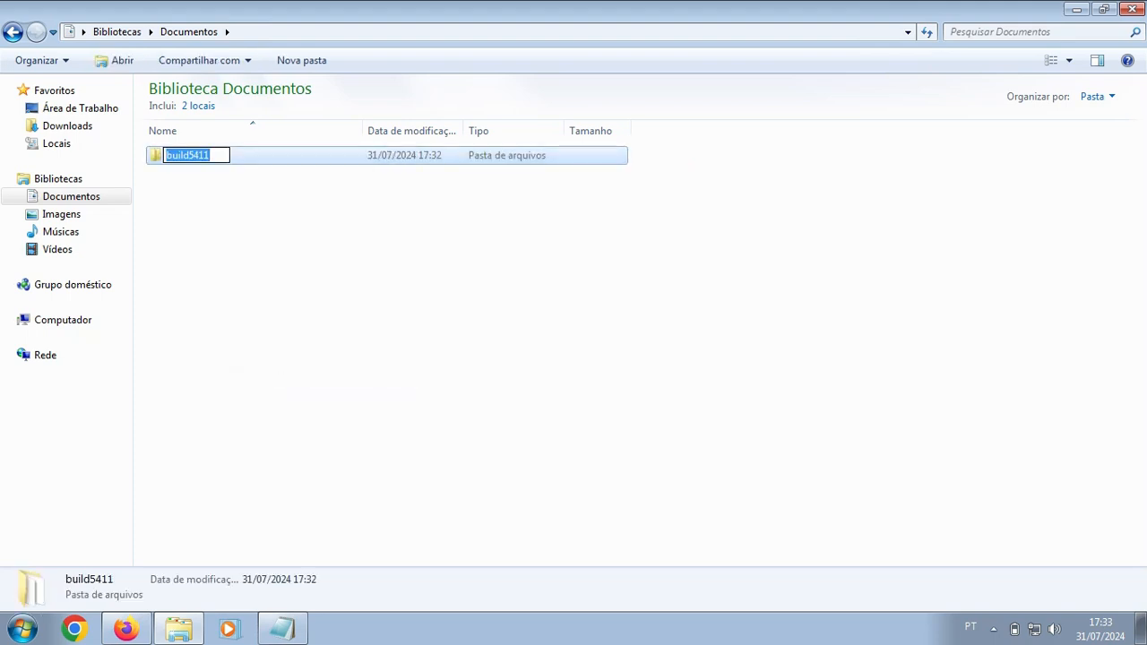
type("LDmico")
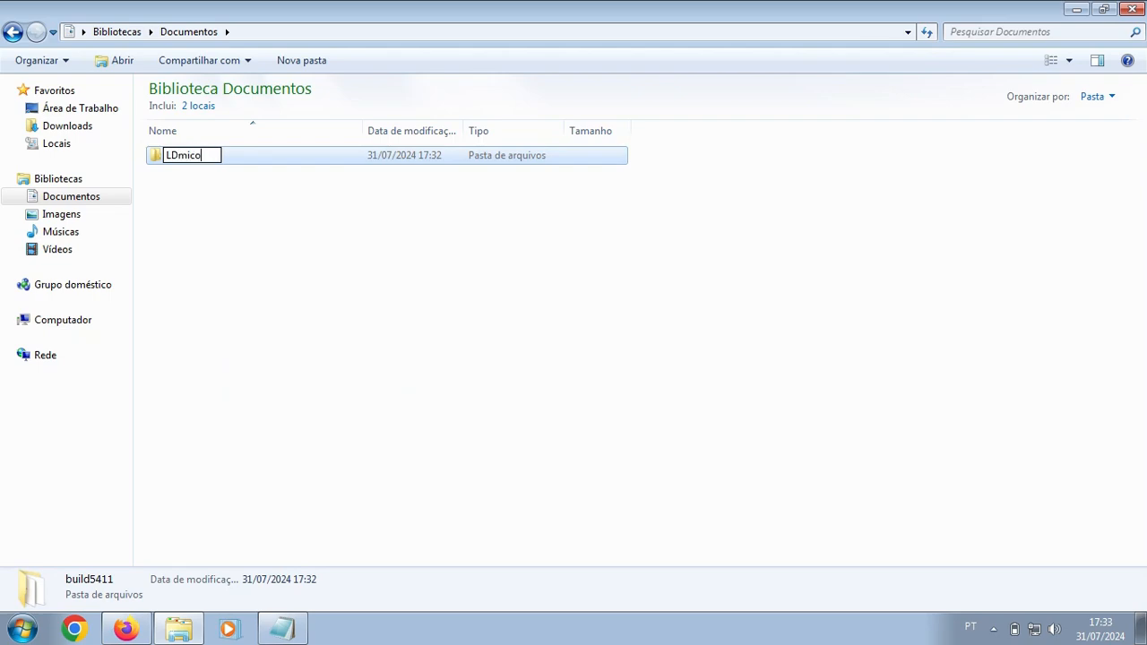
key("BackSpace")
type("ro")
key("Return")
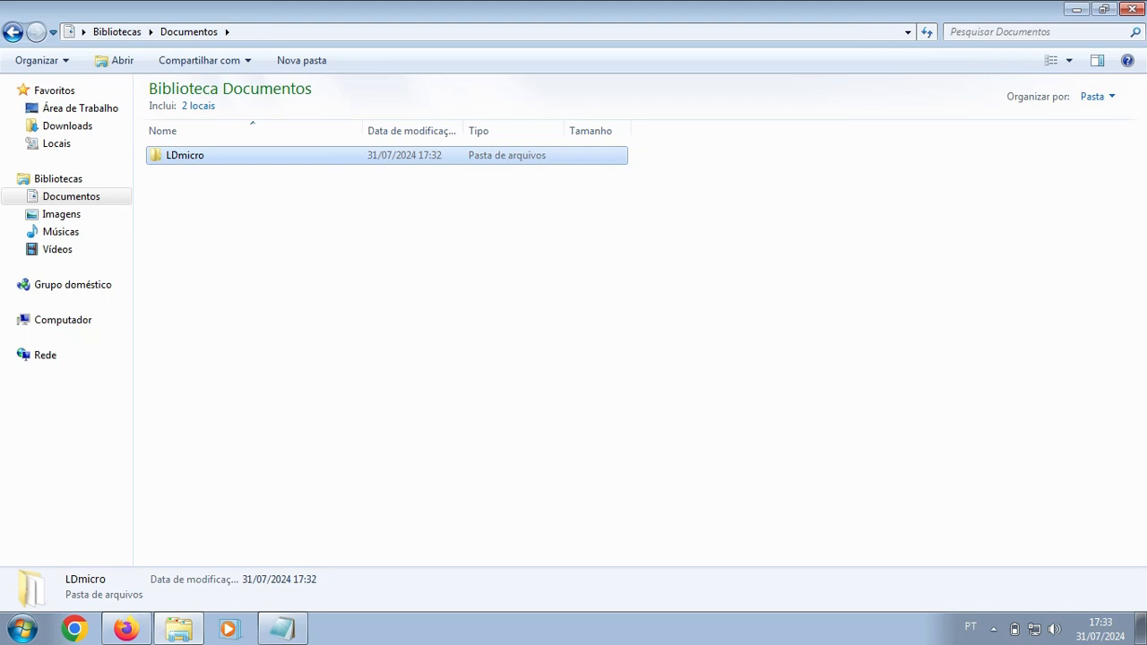
Step: Open the LDmicro folder and bring up the actions for ldmicro-pt
key("Return")
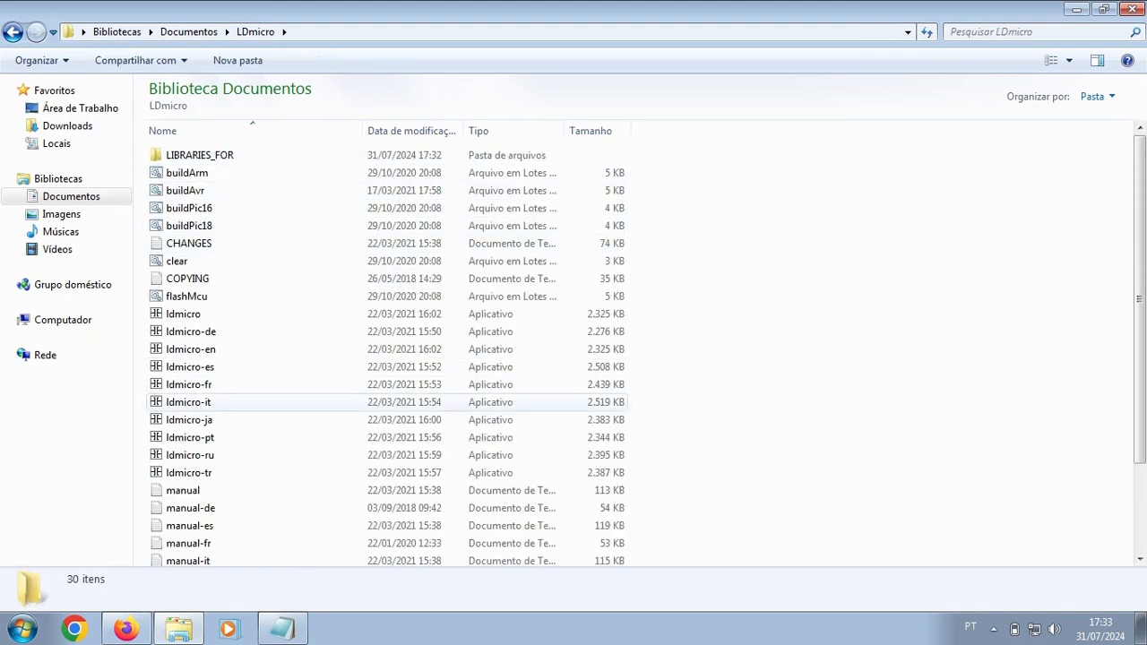
scroll(385, 354, "down", 2)
left_click(190, 328)
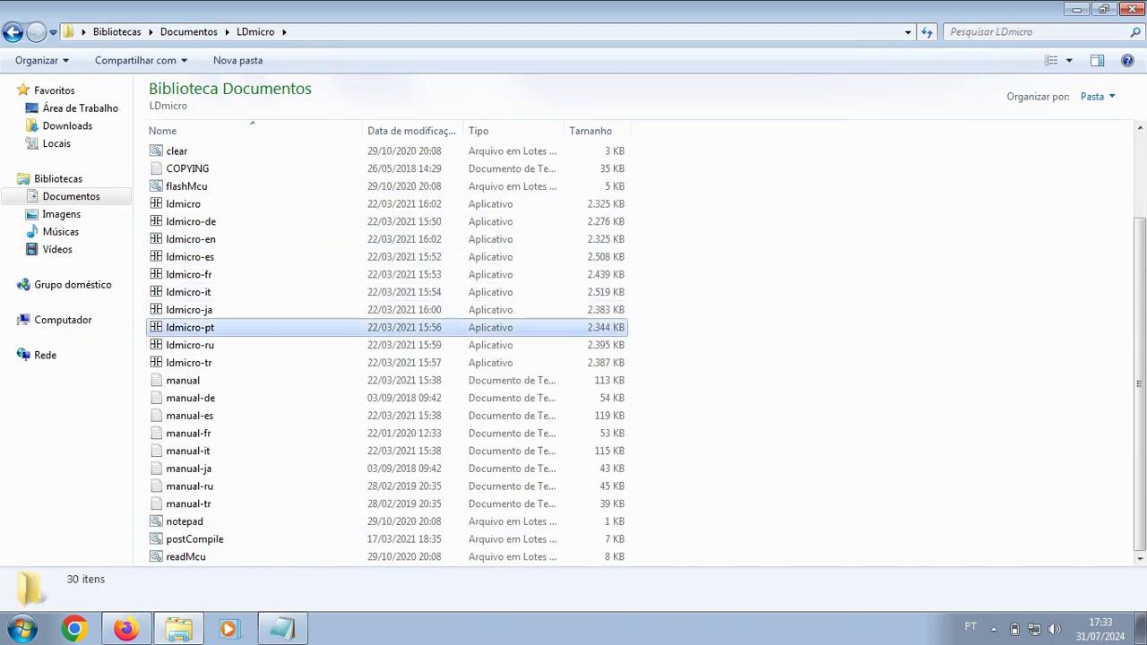
right_click(192, 328)
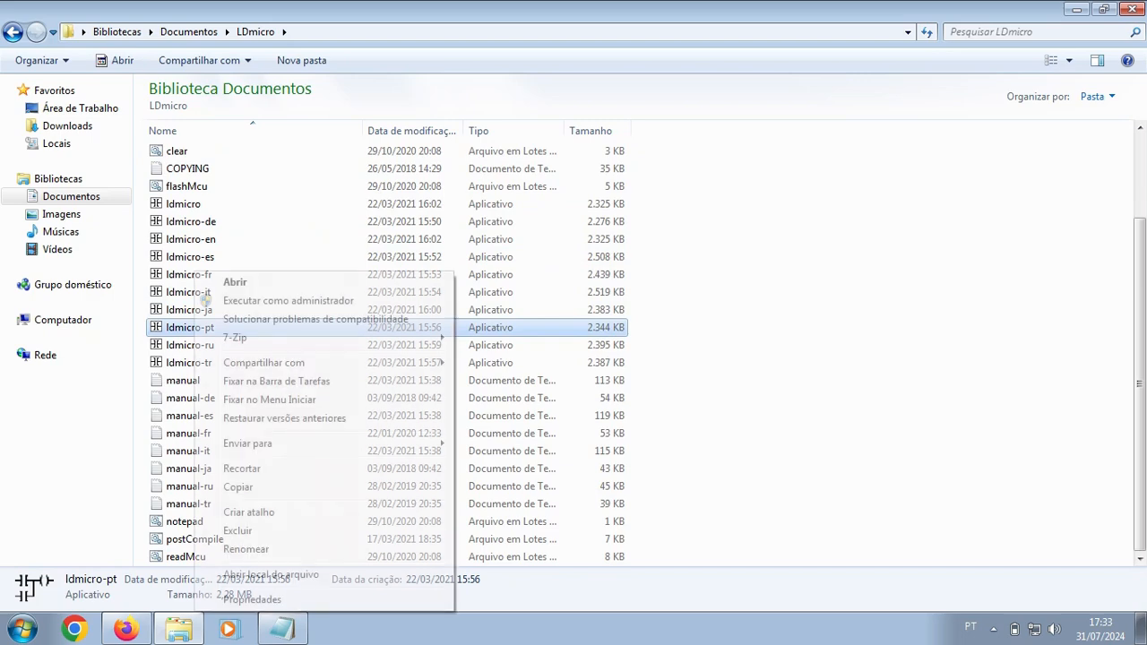
Step: Send ldmicro-pt to the desktop as a shortcut and launch LDmicro from it
mouse_move(260, 444)
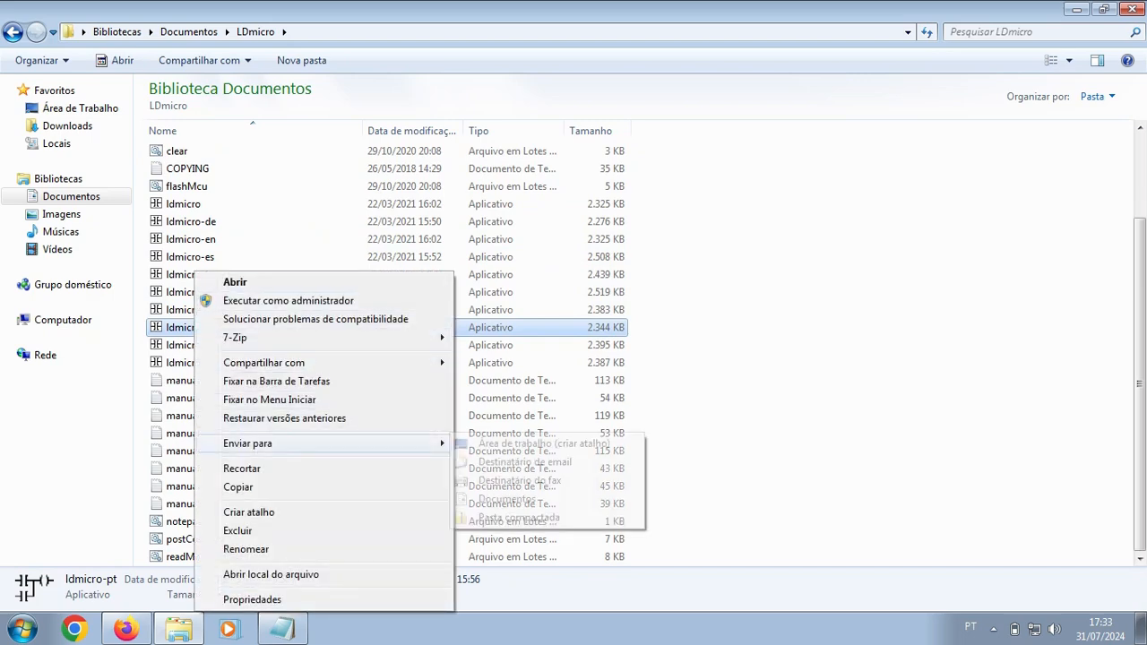
left_click(545, 444)
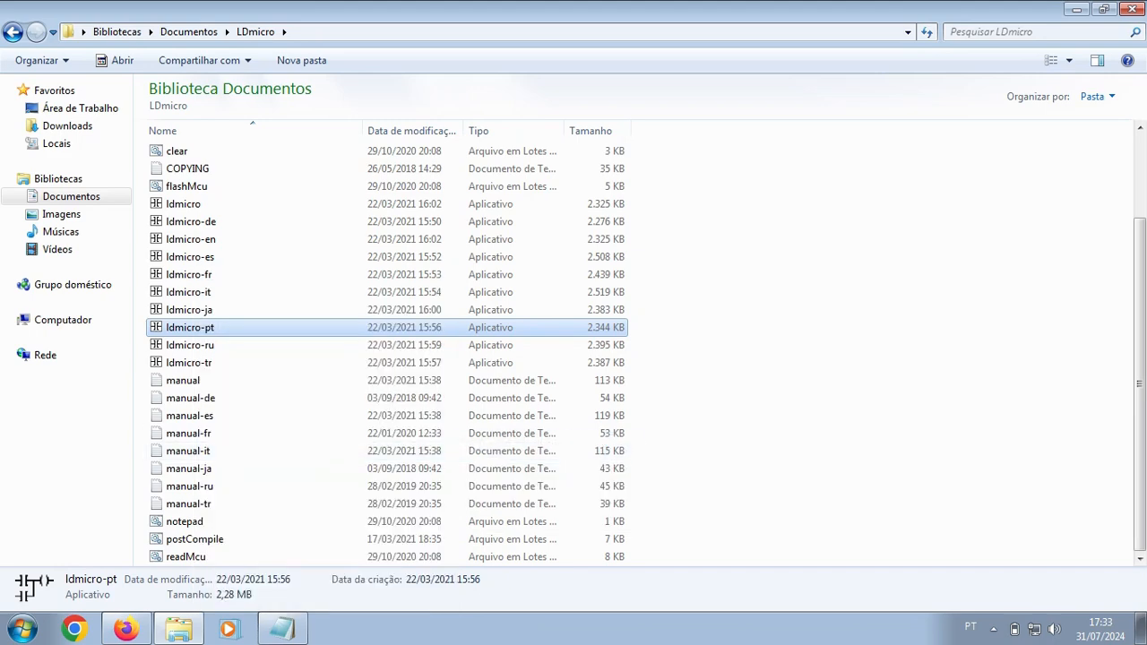
left_click(1140, 627)
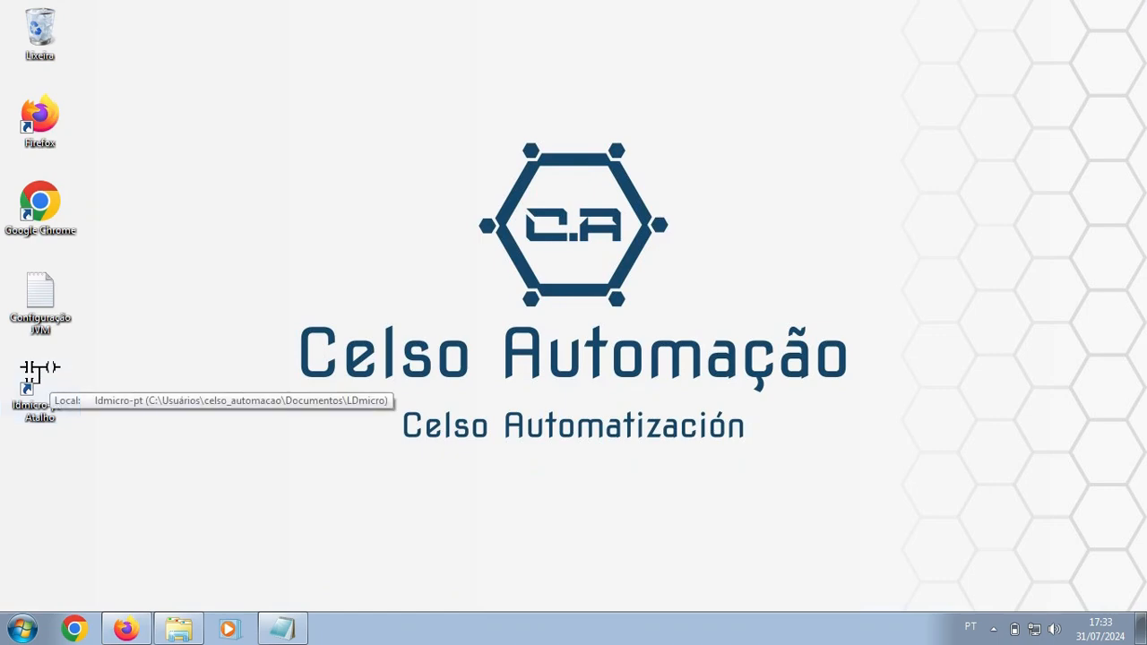
double_click(39, 381)
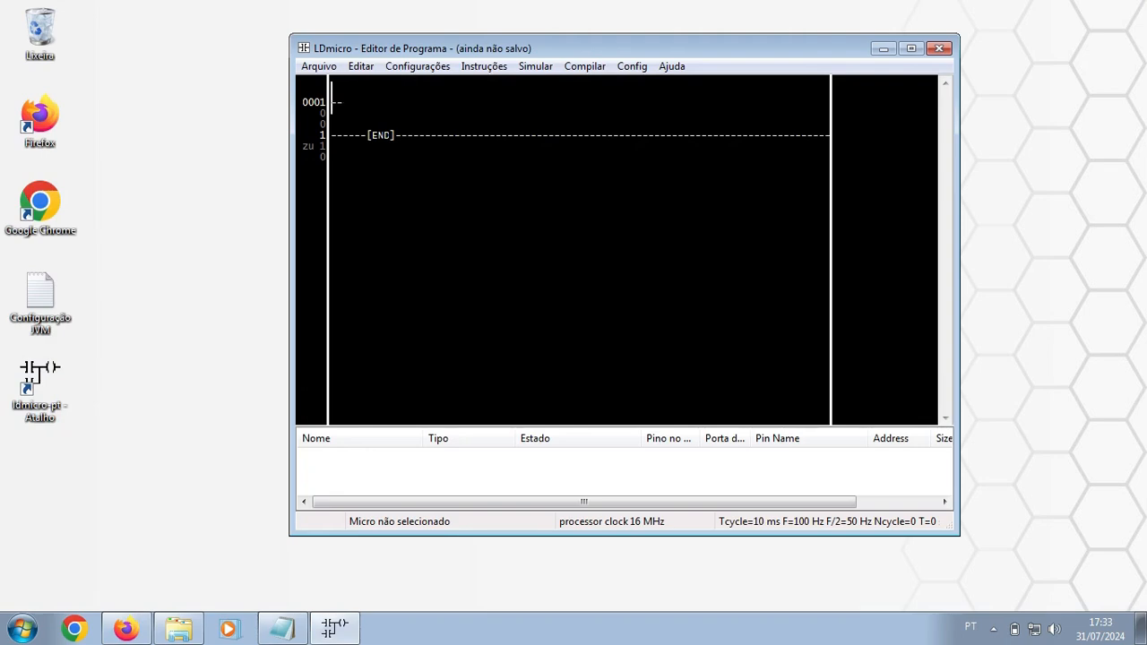
left_click(585, 66)
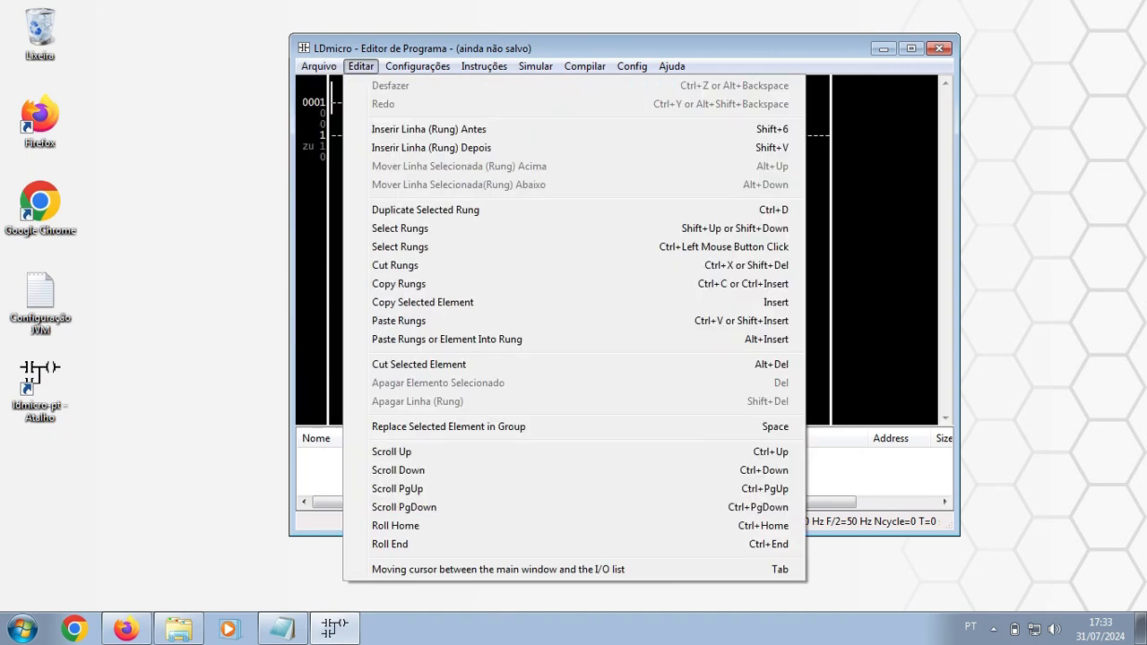
left_click(362, 66)
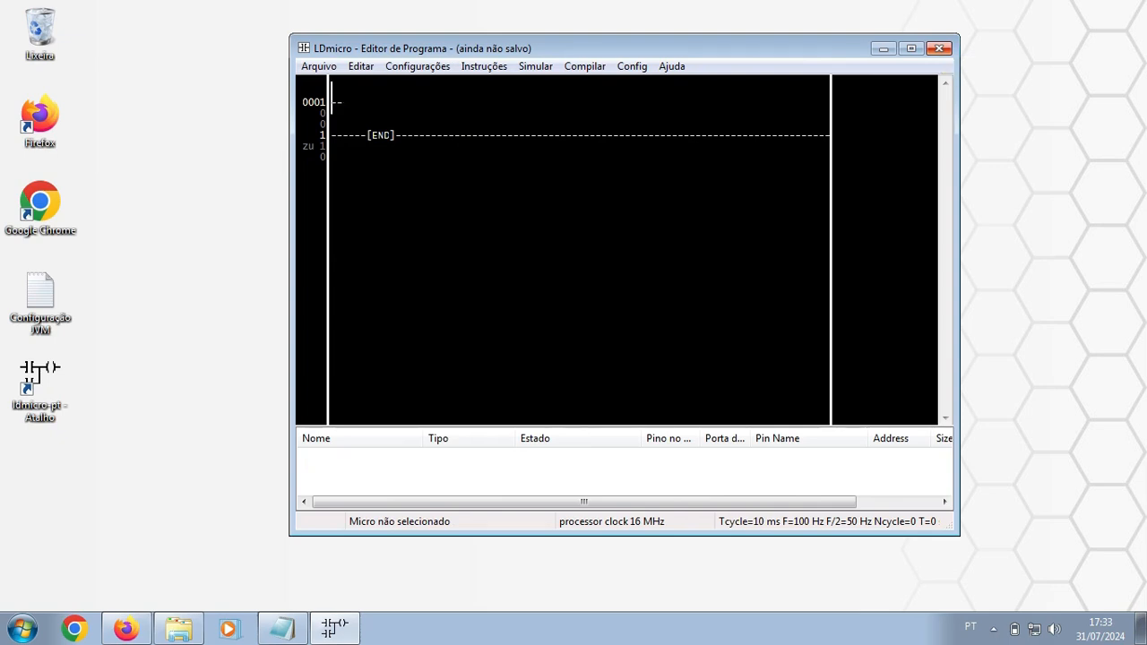
left_click(939, 48)
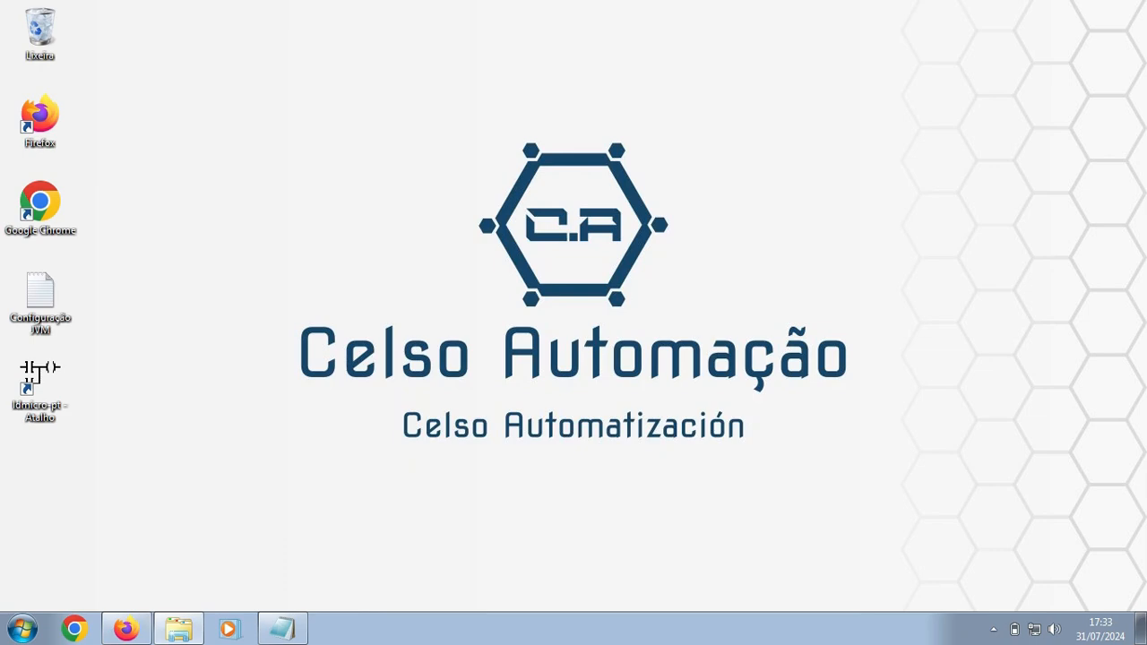
left_click(126, 628)
Step: Search for 'arduino ide' and open the official Arduino software page
left_click(261, 55)
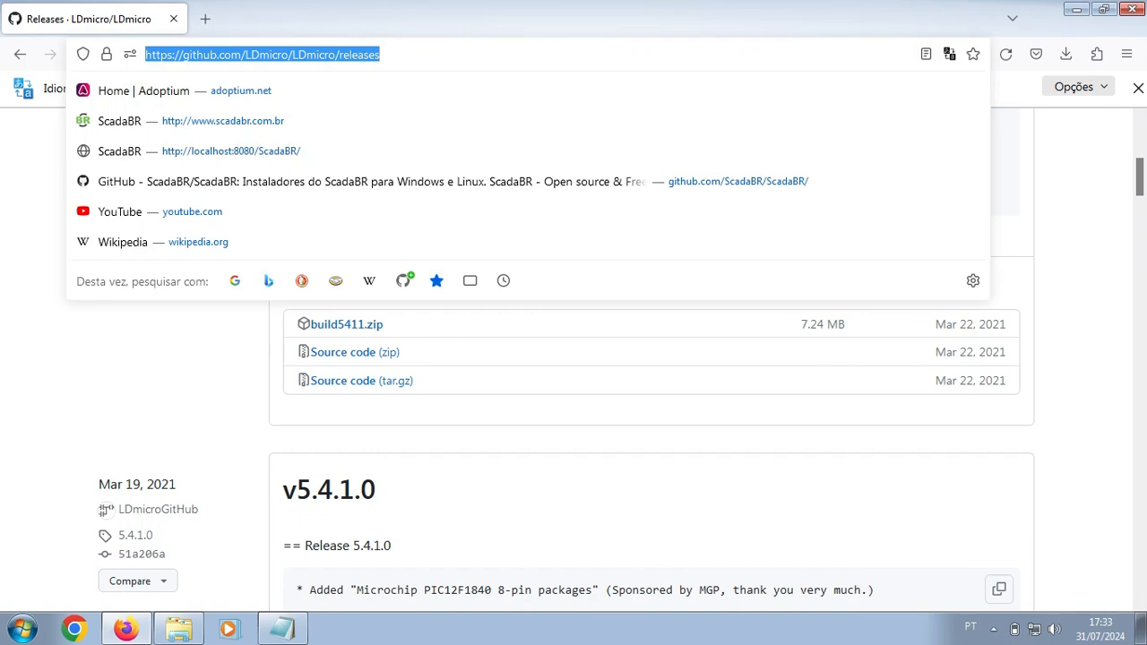
type("arduino i")
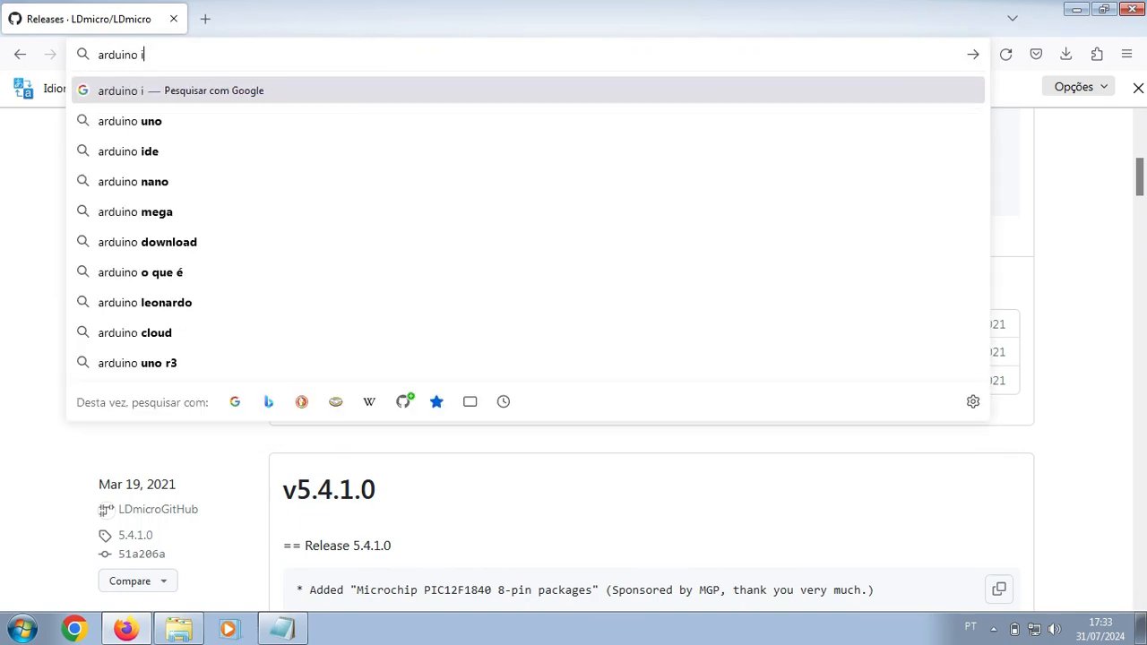
type("de")
key("Return")
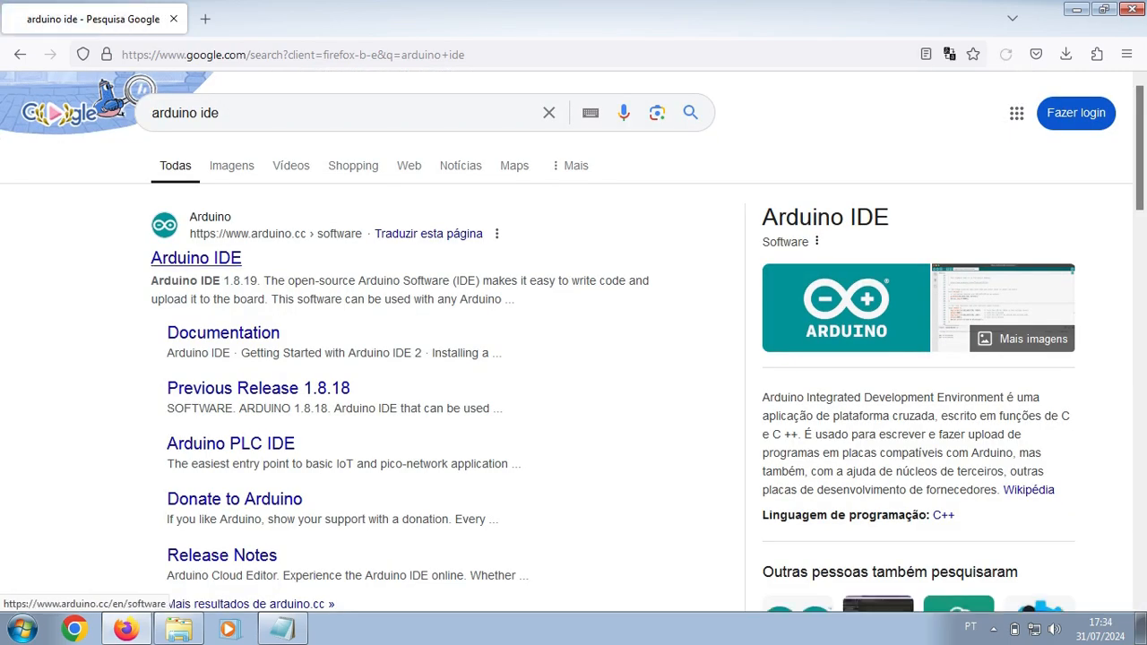
left_click(195, 258)
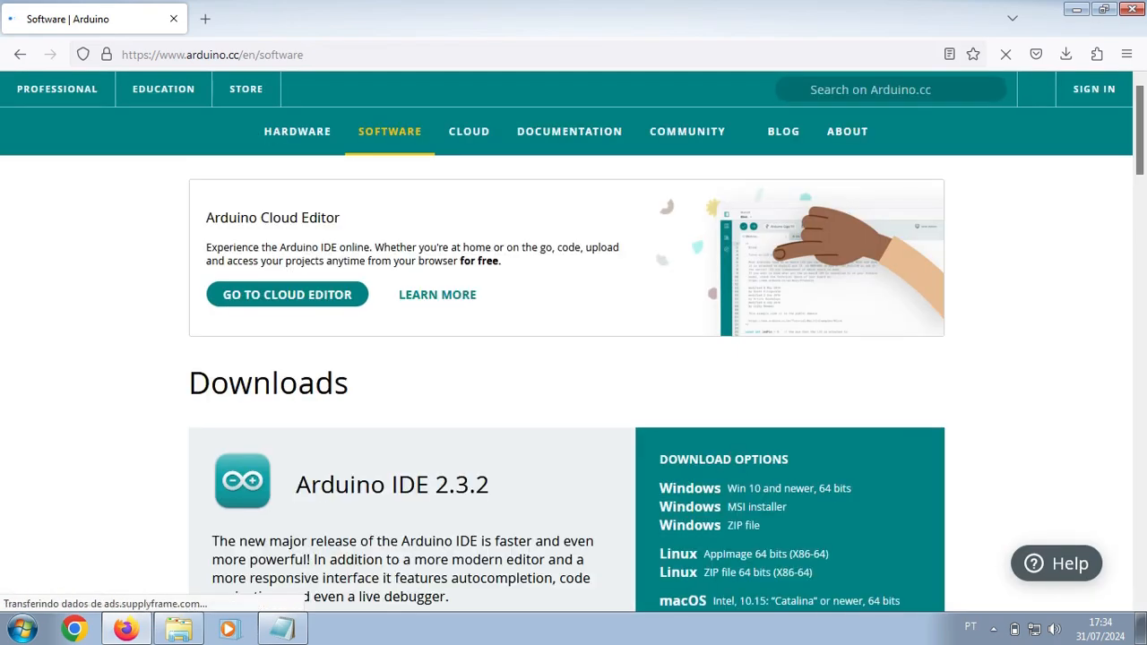
Step: Accept cookies, scroll to Legacy IDE 1.8.19, and choose the Windows download
scroll(567, 341, "down", 1)
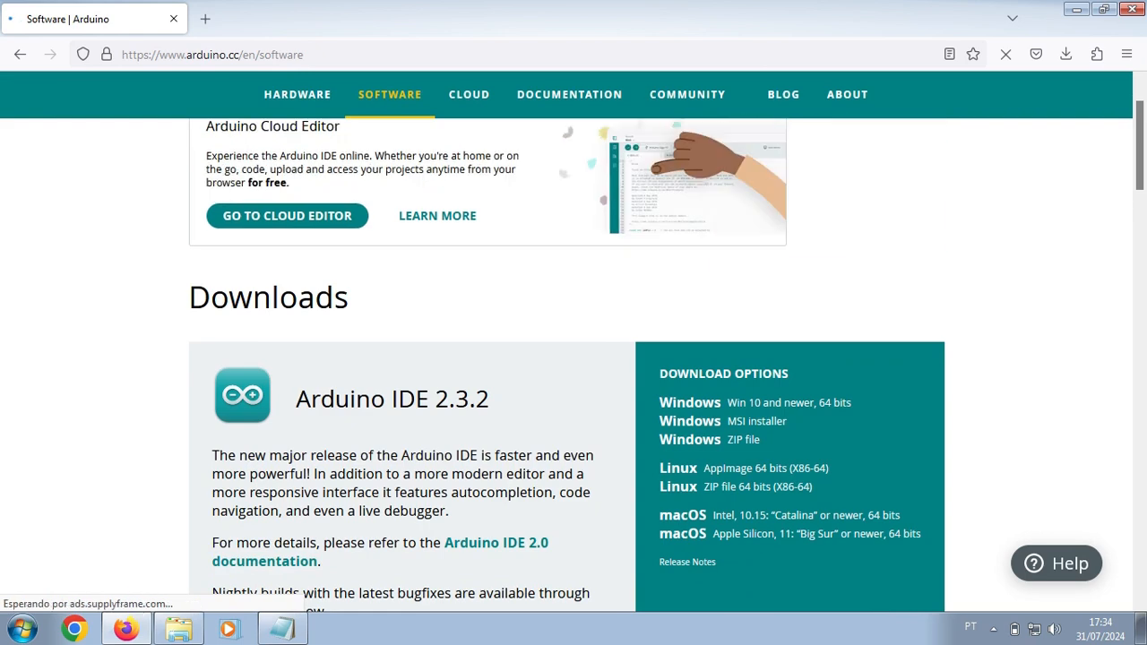
left_click_drag(491, 399, 430, 400)
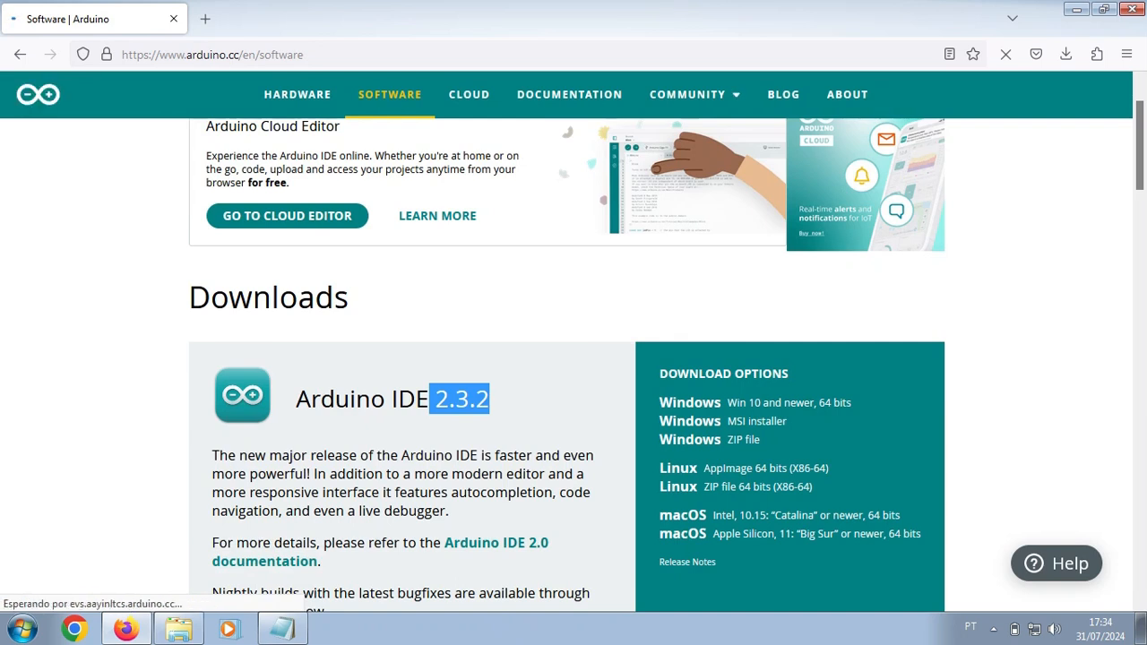
scroll(690, 317, "down", 2)
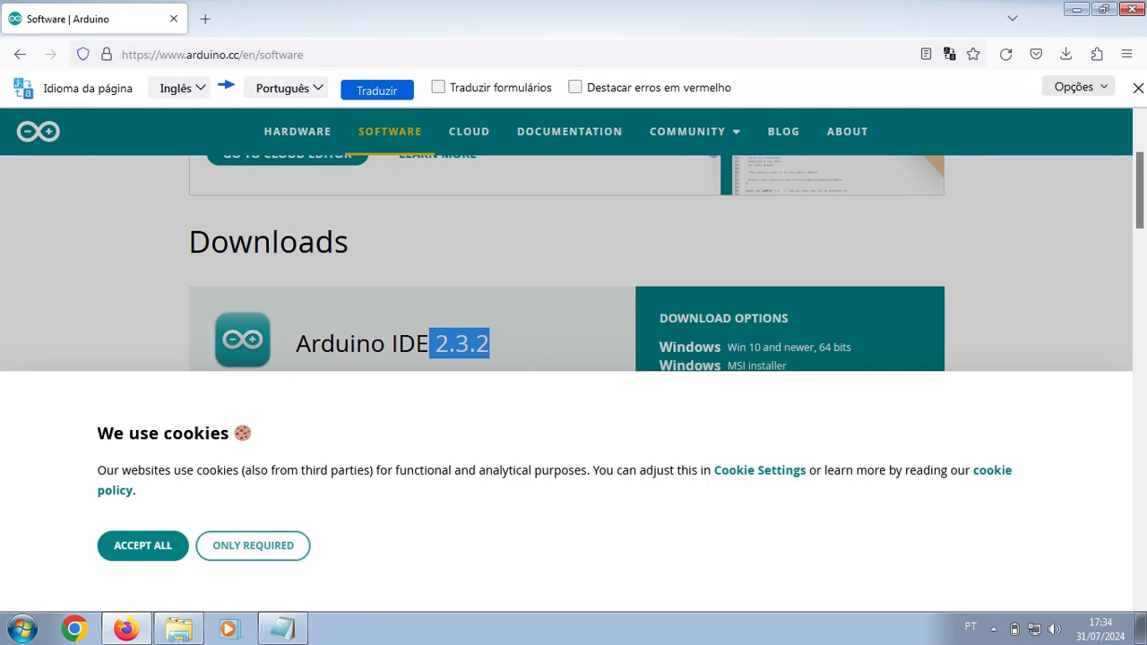
scroll(573, 260, "down", 3)
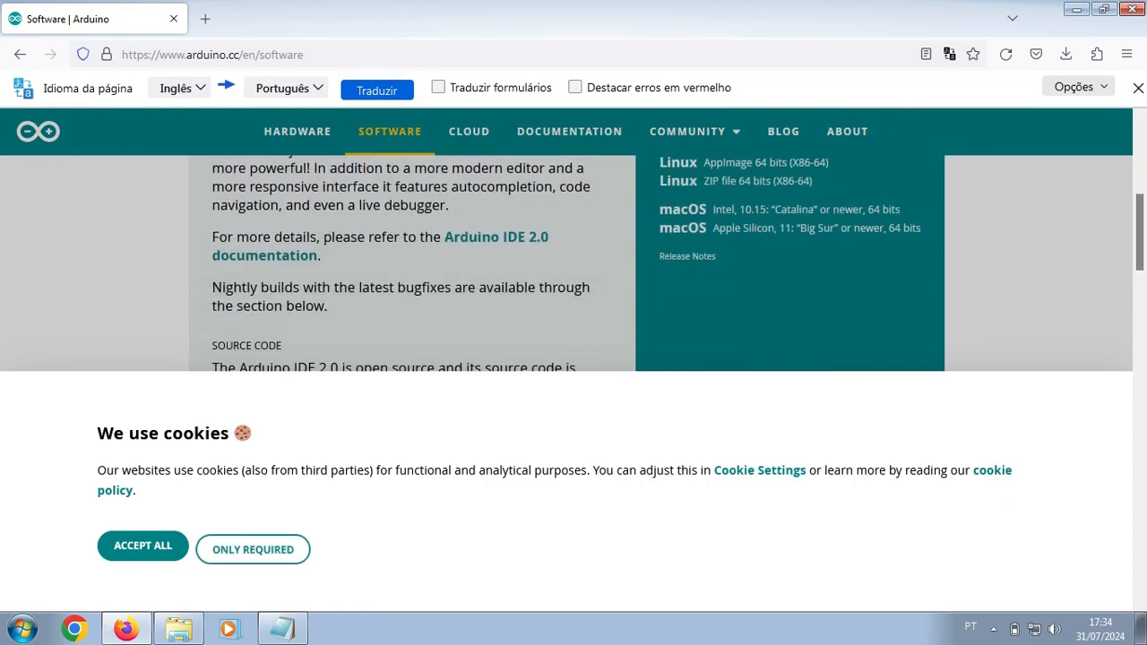
left_click(143, 546)
scroll(566, 377, "down", 12)
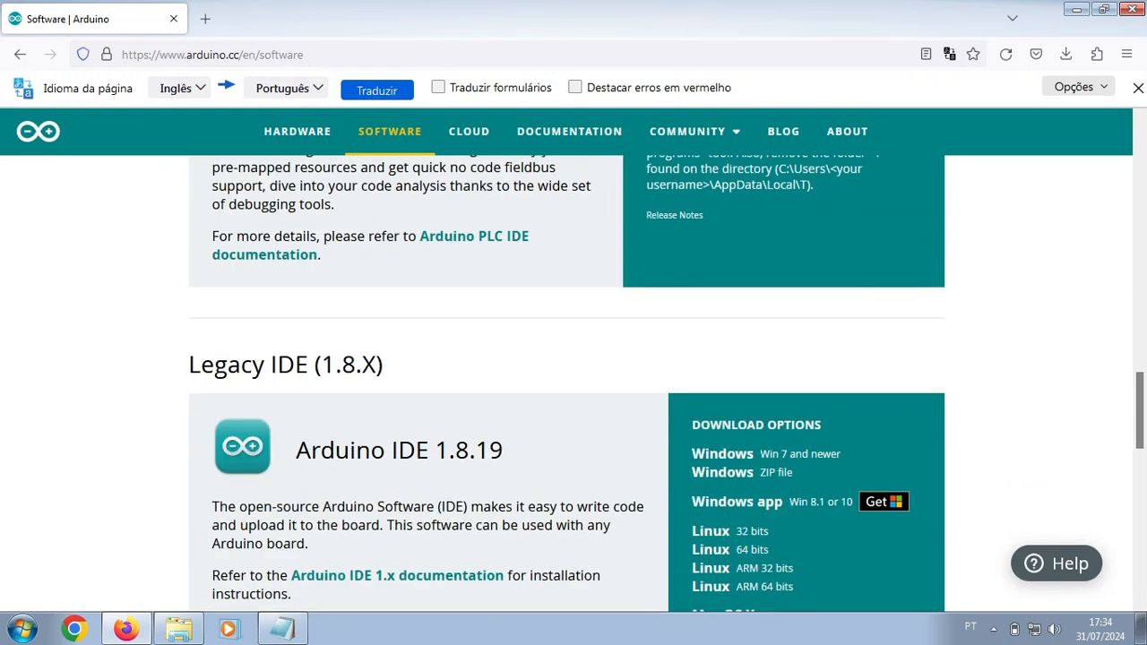
left_click(1138, 88)
scroll(567, 358, "down", 2)
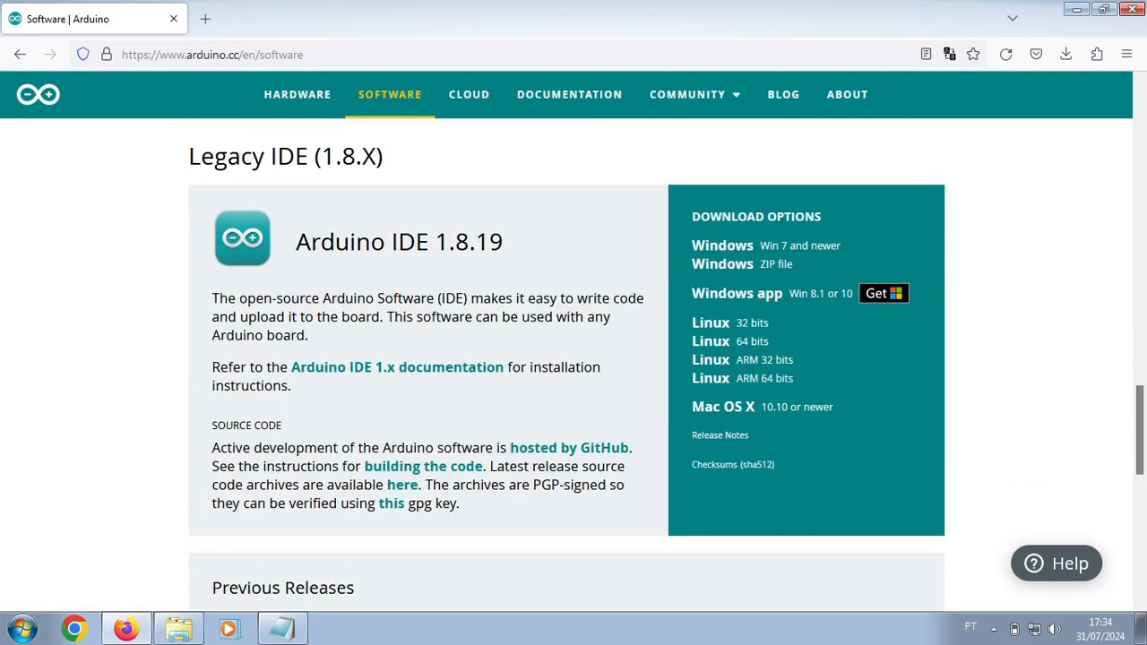
left_click_drag(296, 242, 503, 242)
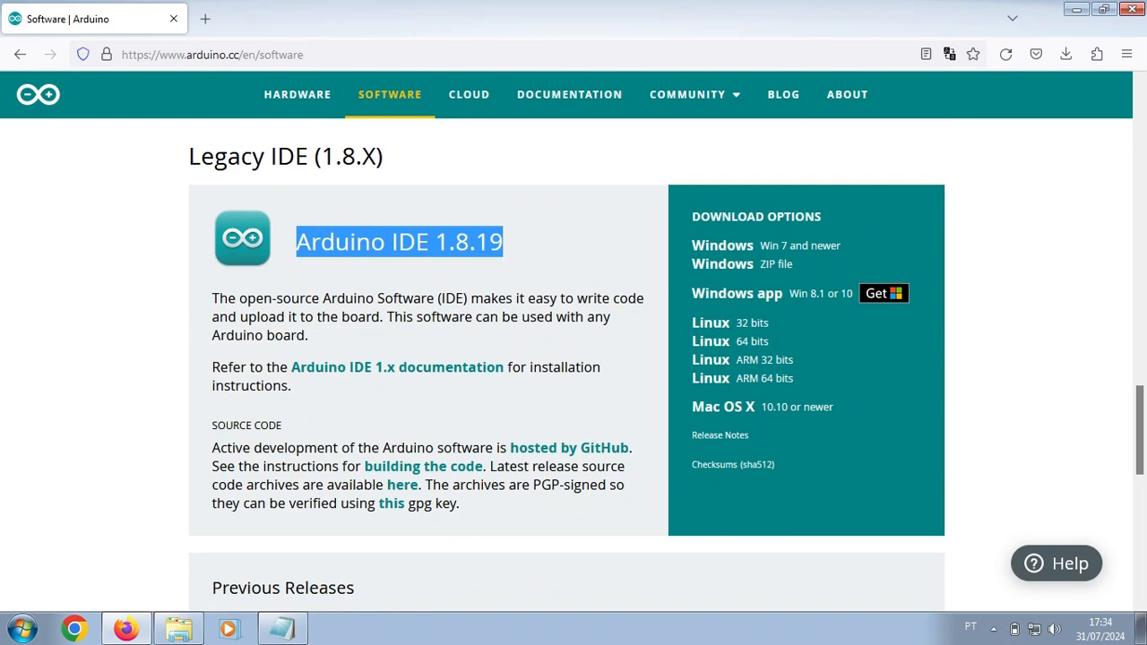
left_click(529, 244)
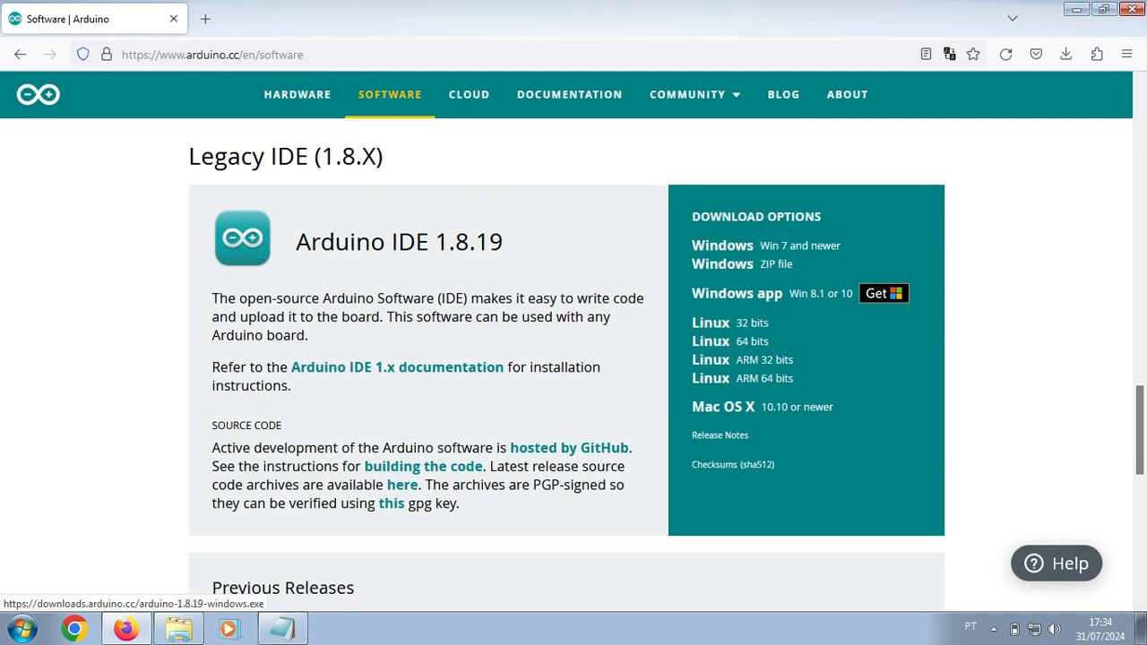
left_click(722, 245)
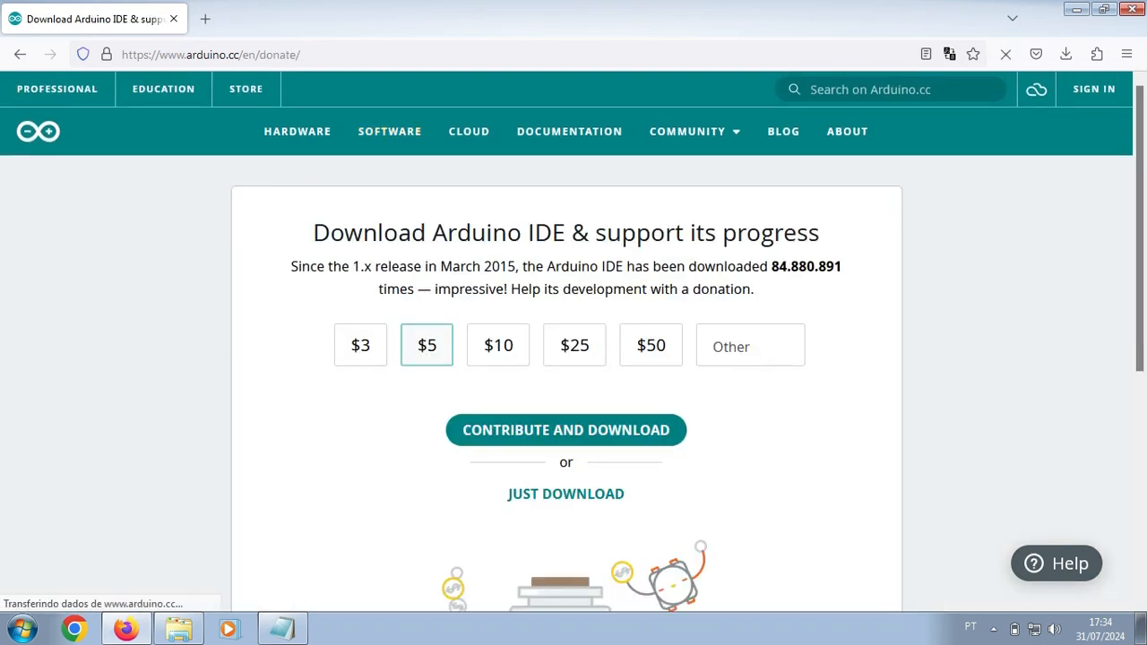
Step: Skip donation and newsletter to download arduino-1.8.19-windows.exe, then run it
scroll(567, 408, "down", 1)
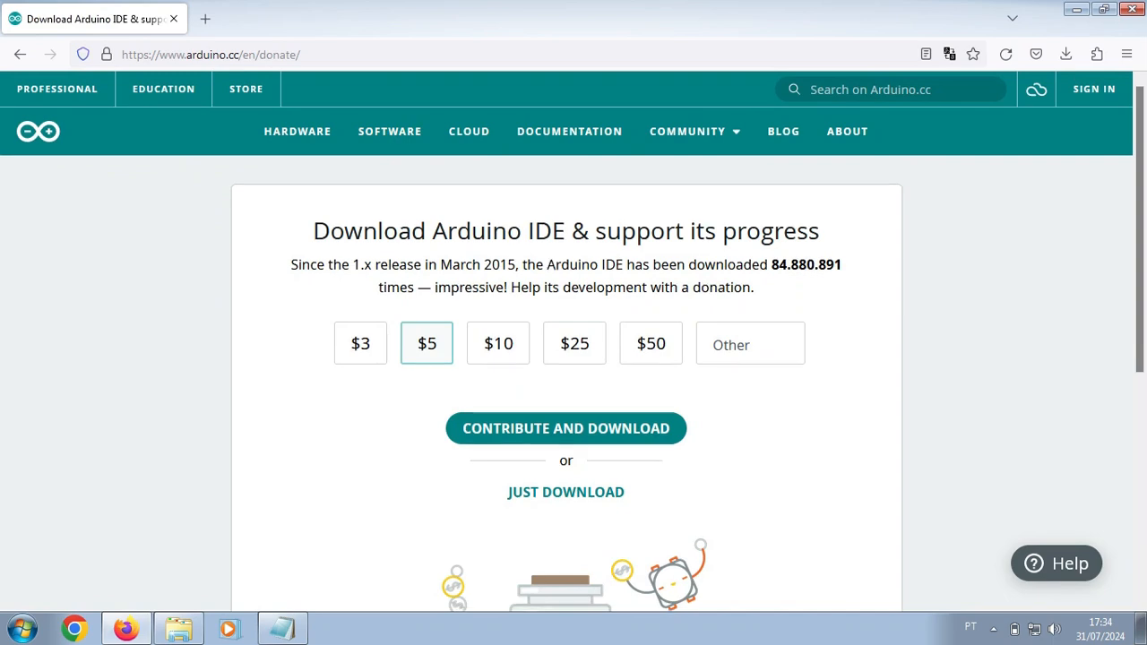
left_click(566, 409)
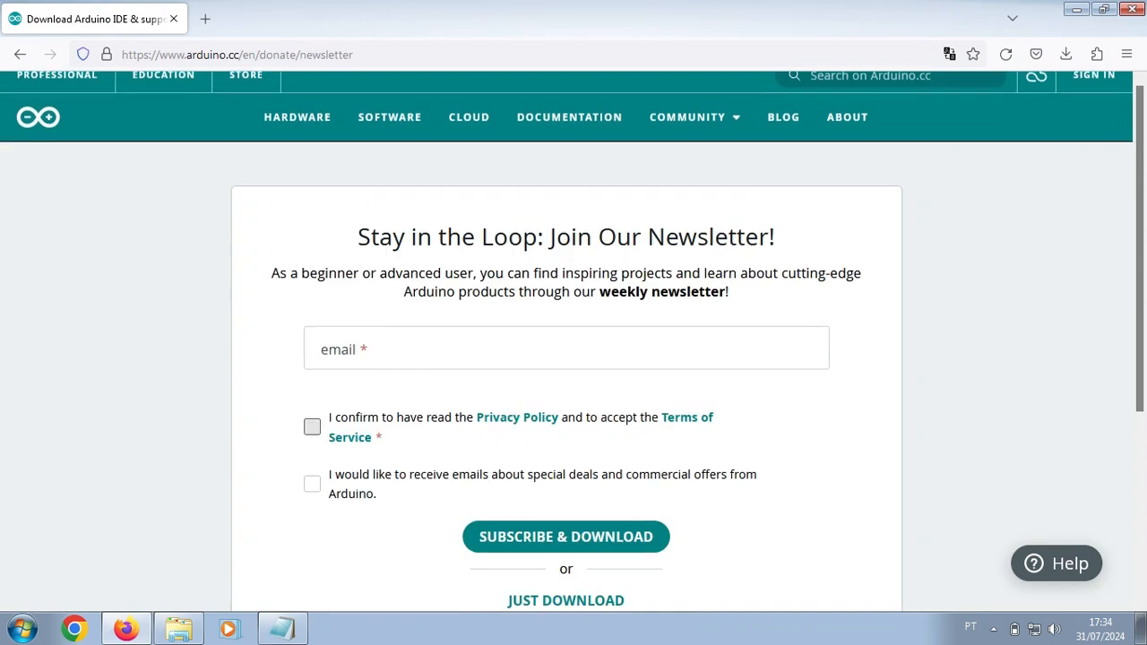
scroll(567, 408, "down", 2)
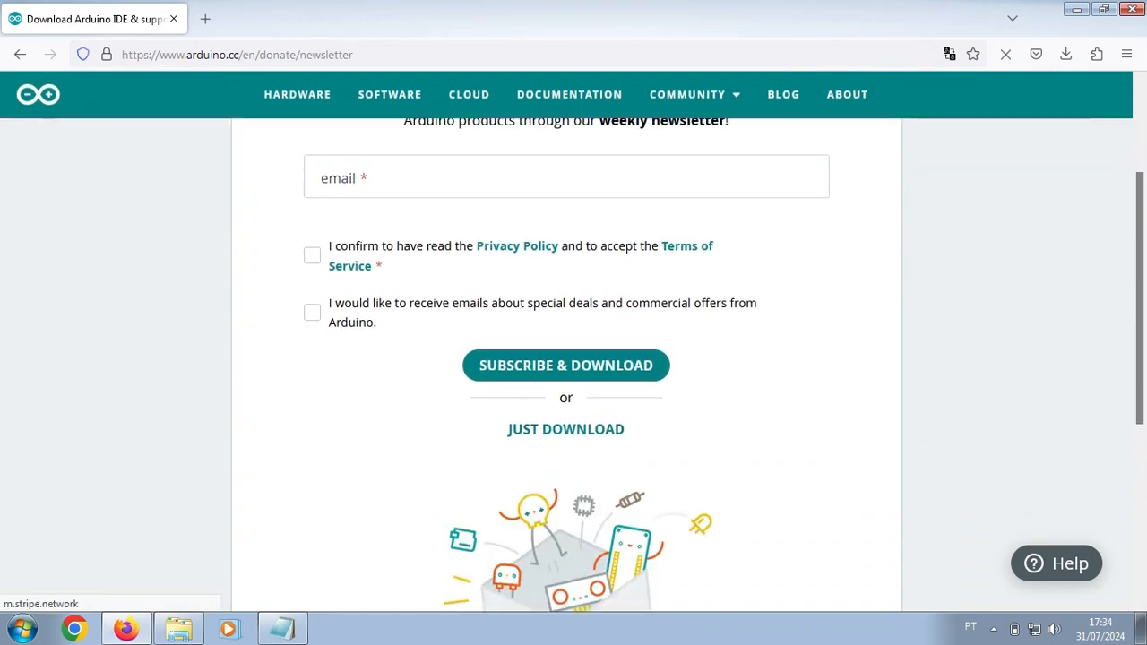
left_click(566, 429)
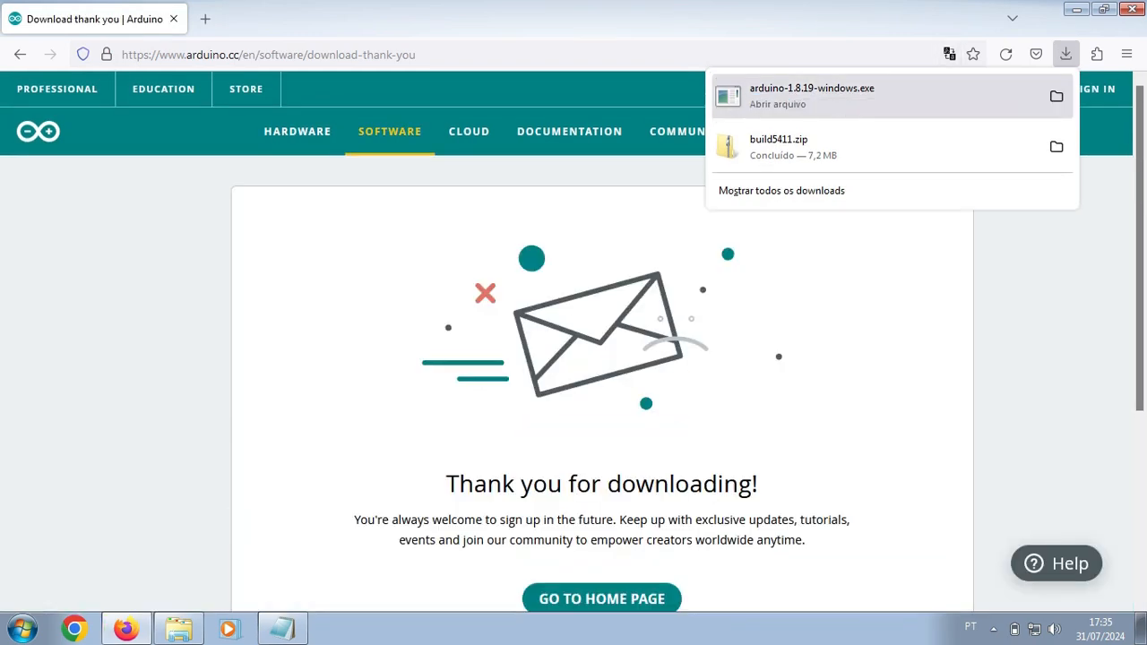
left_click(812, 96)
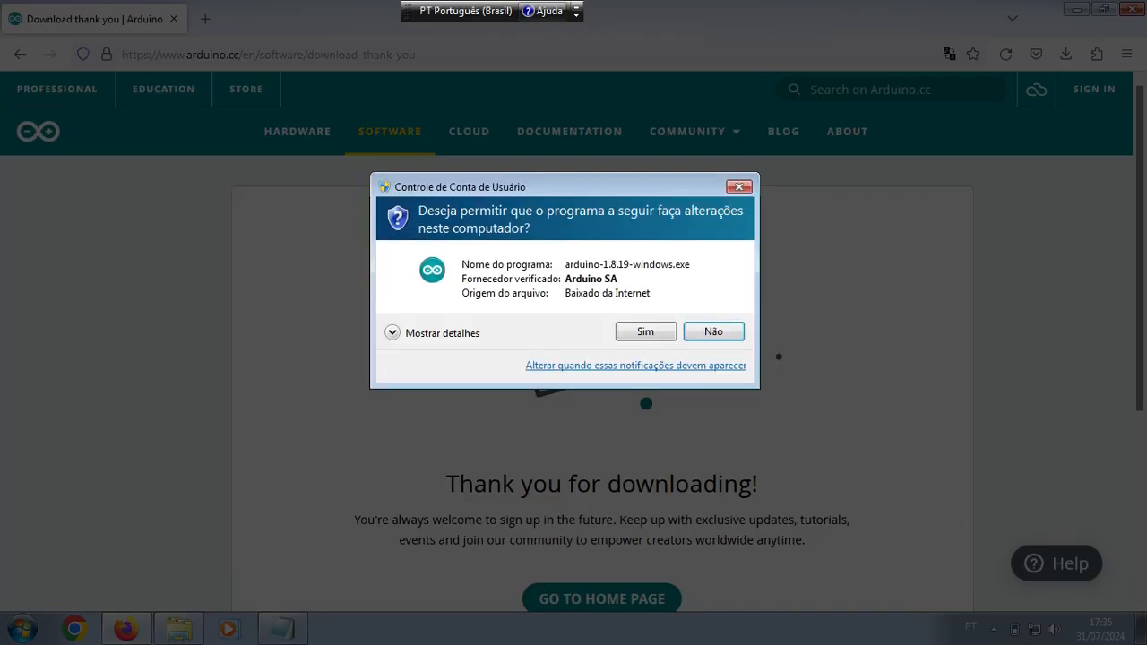
Step: Allow the Arduino installer, accept the licence, and keep the default components
left_click(645, 332)
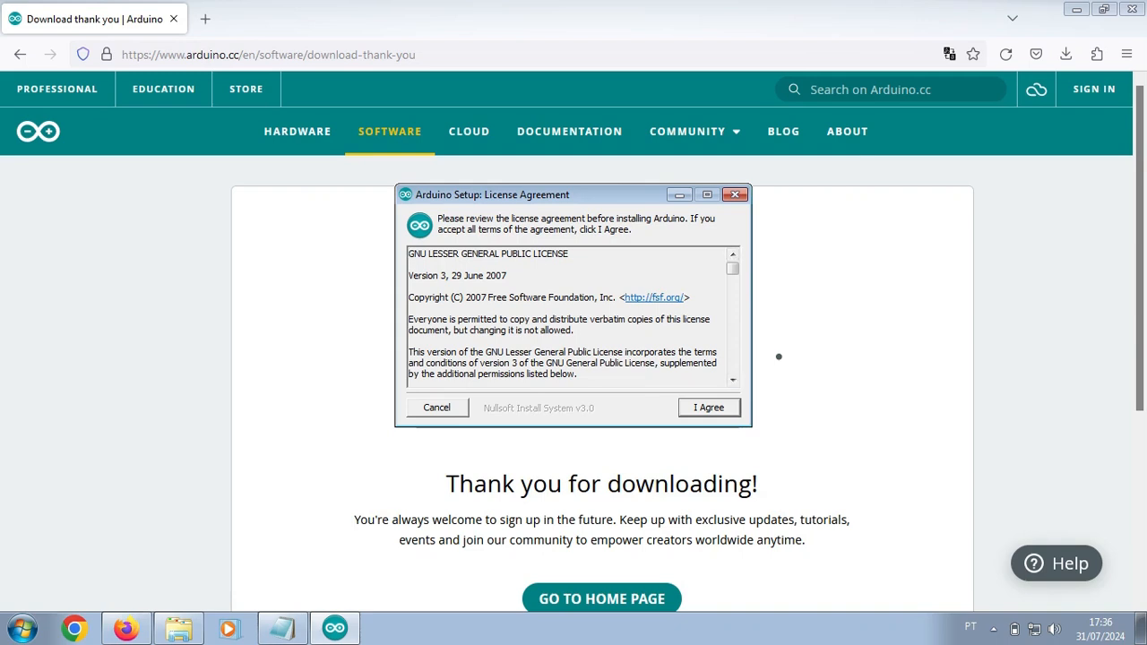
key("Return")
key("Return")
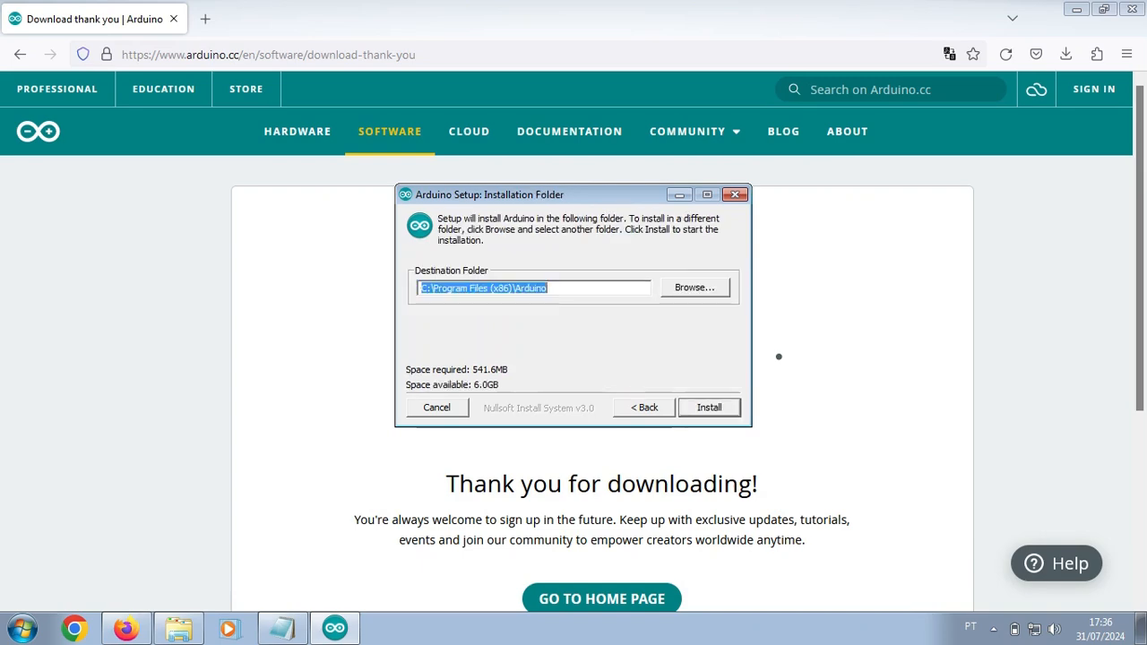
key("Return")
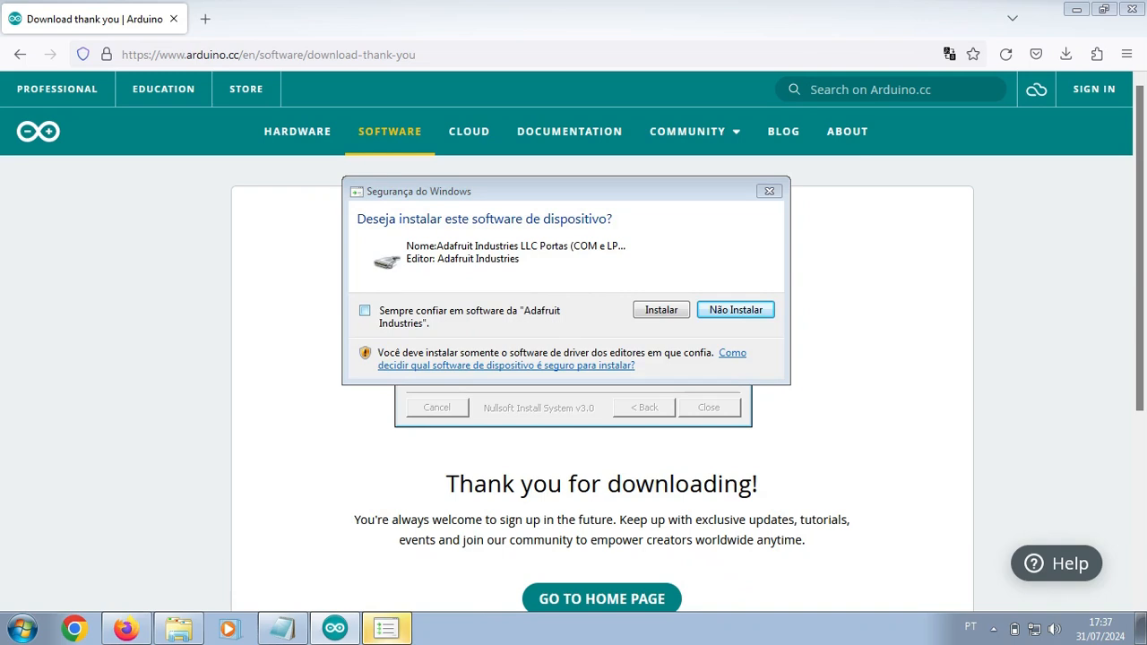
Step: Install the Adafruit, Arduino srl, Arduino LLC and Linino drivers, always trusting each, then close setup
left_click(365, 311)
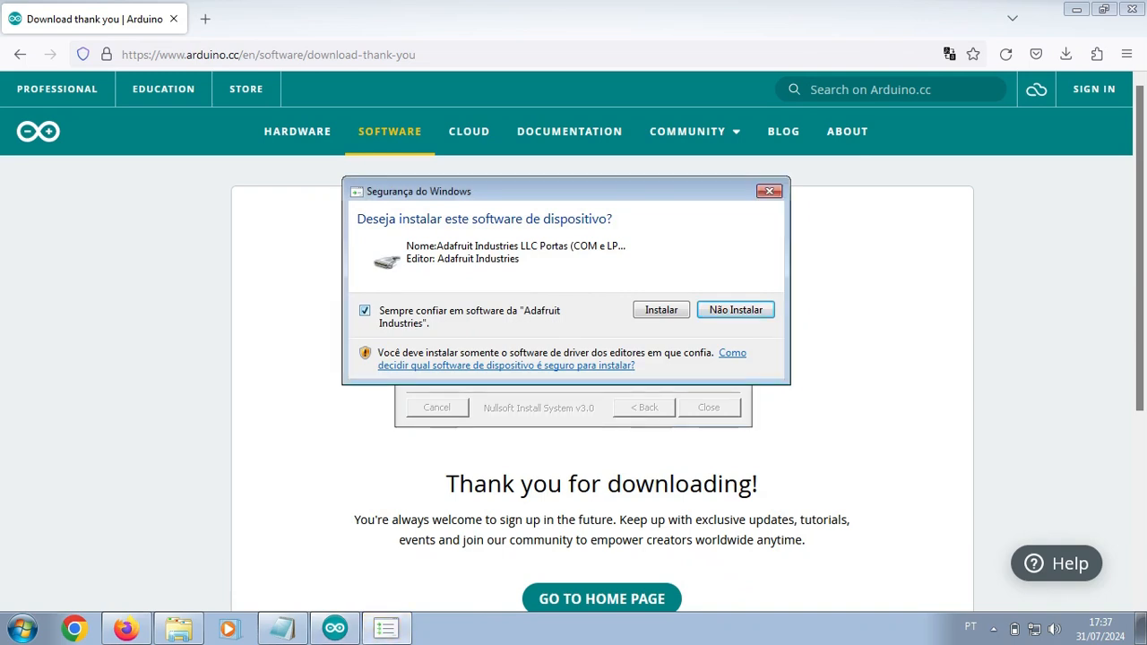
left_click(661, 310)
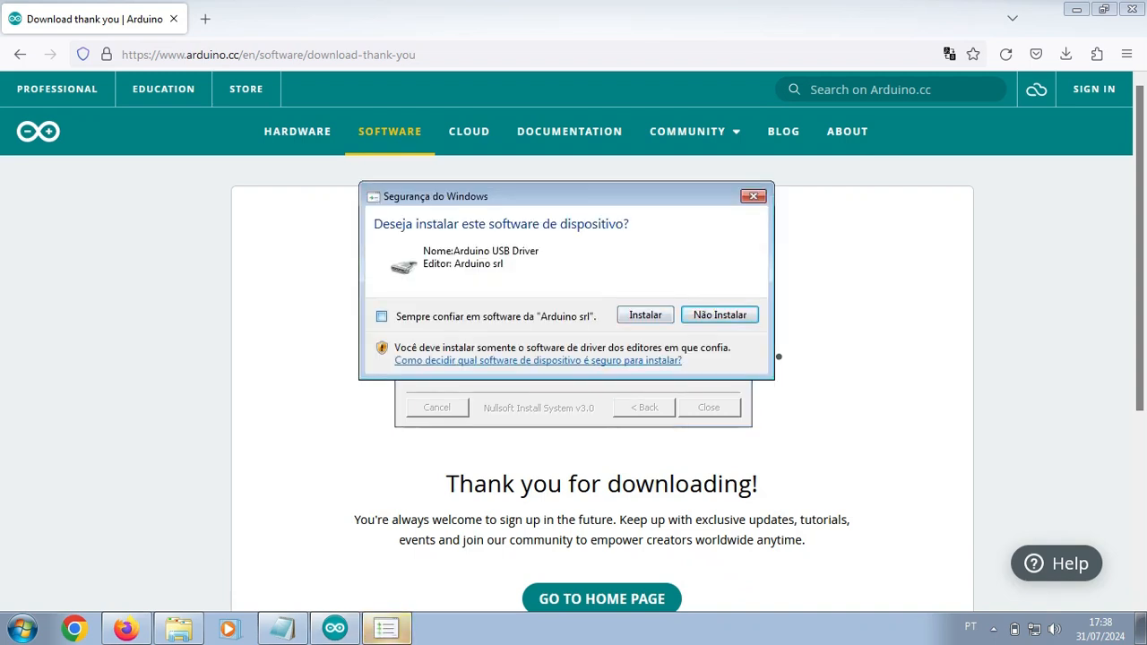
left_click(381, 317)
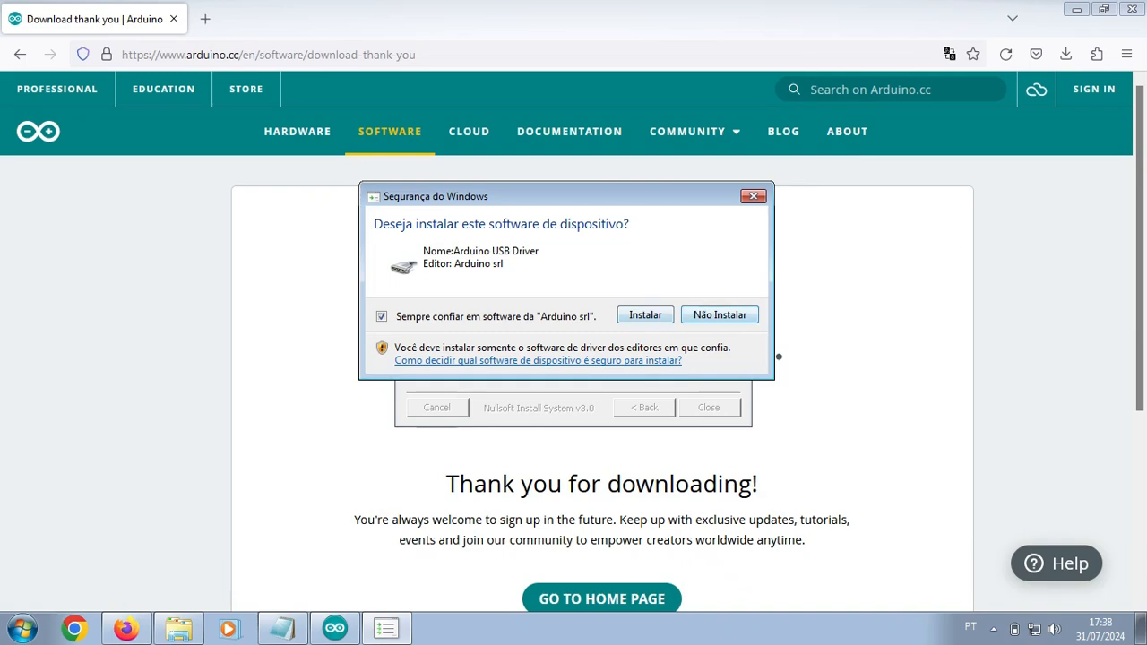
key("Return")
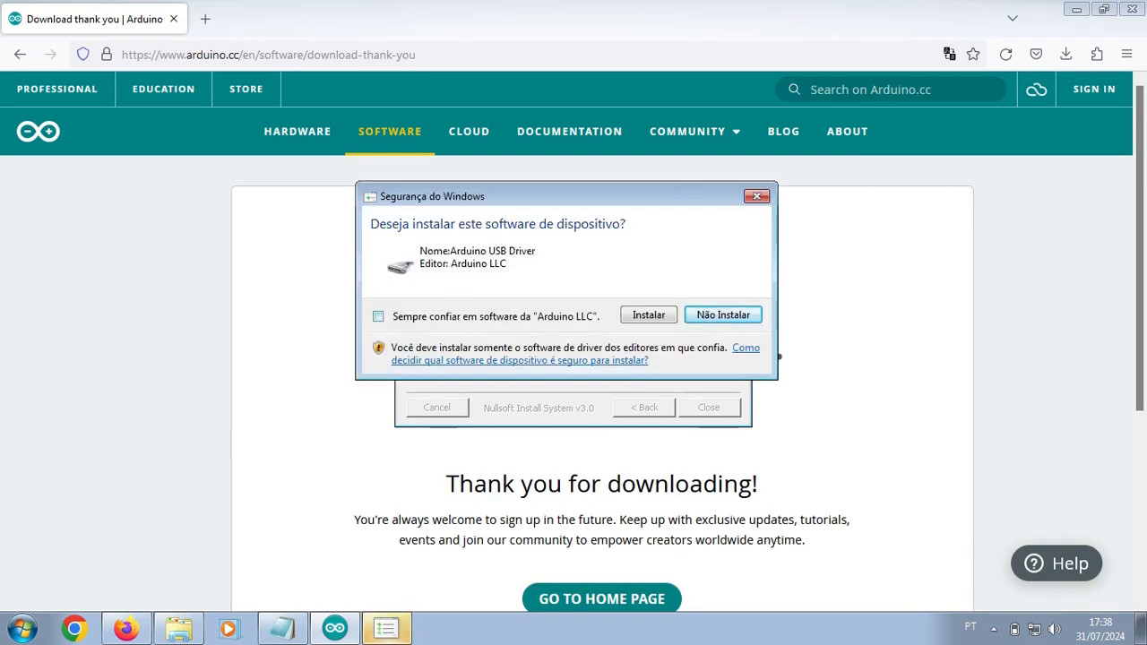
left_click(378, 316)
left_click(648, 315)
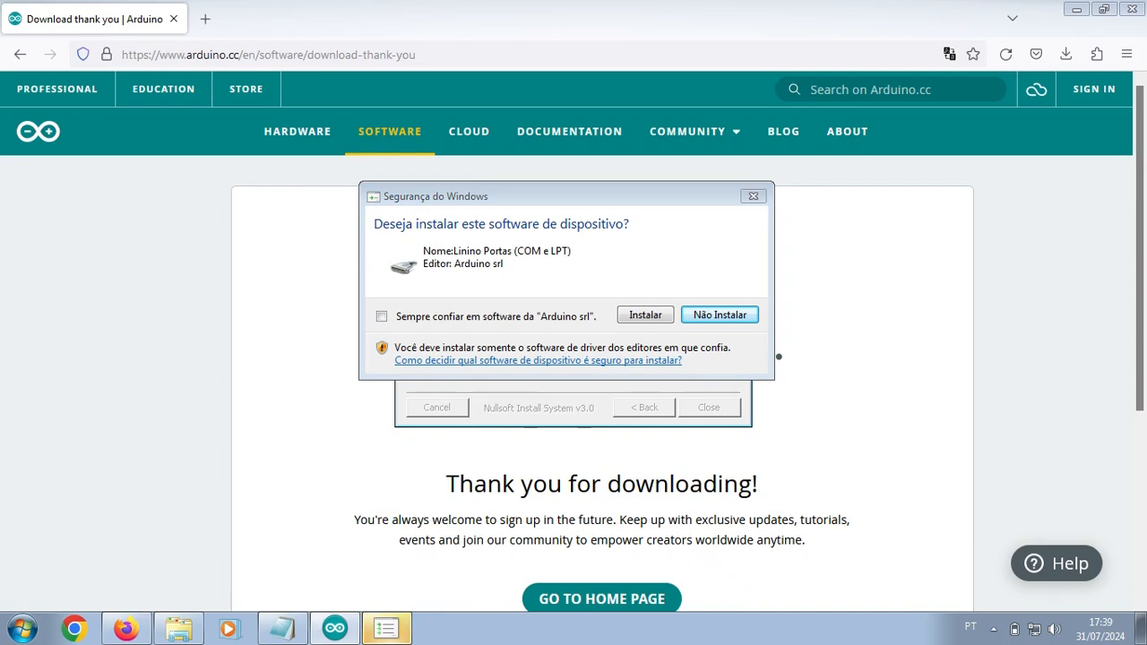
left_click(382, 316)
left_click(646, 314)
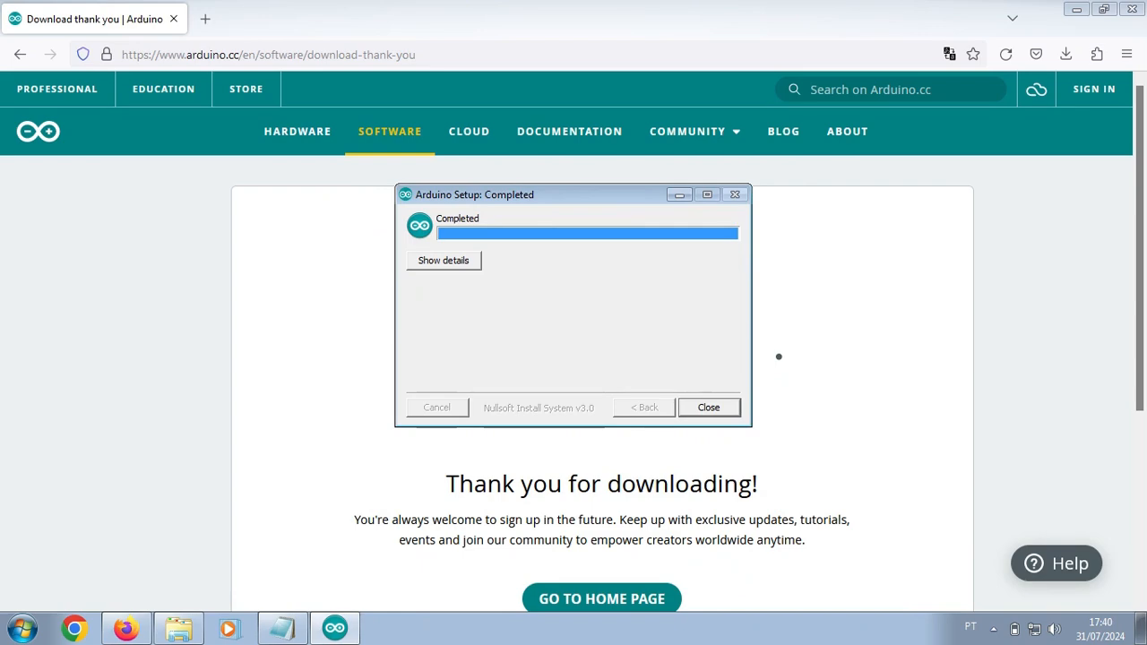
left_click(709, 408)
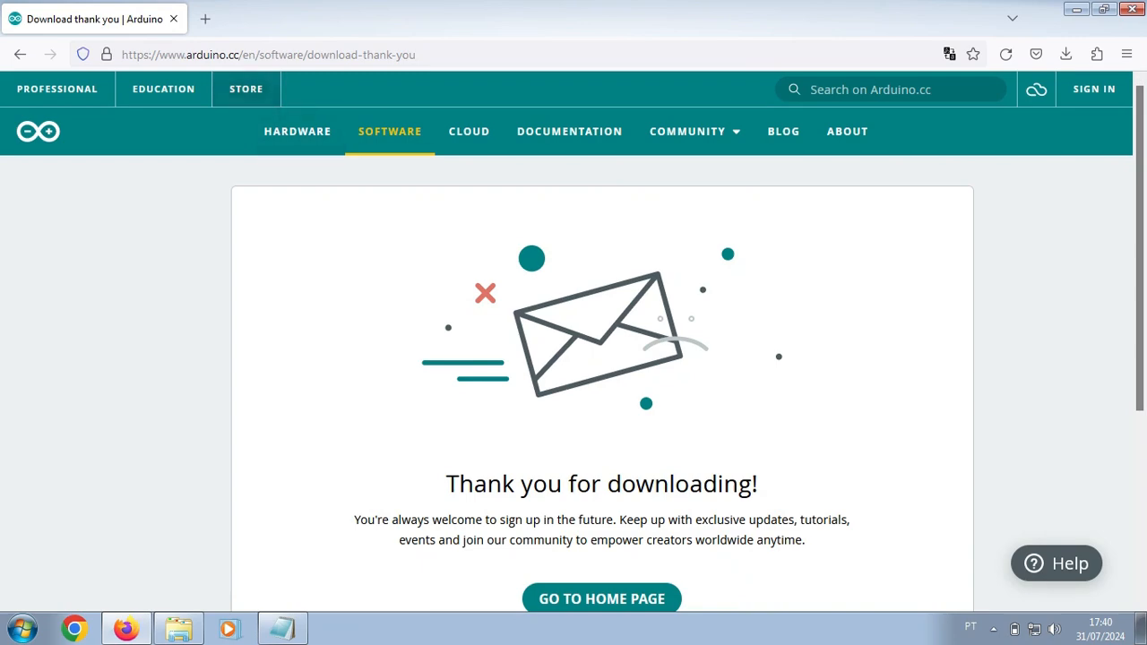
Step: Close Firefox and launch LDmicro from the ldmicro-pt desktop shortcut
left_click(174, 19)
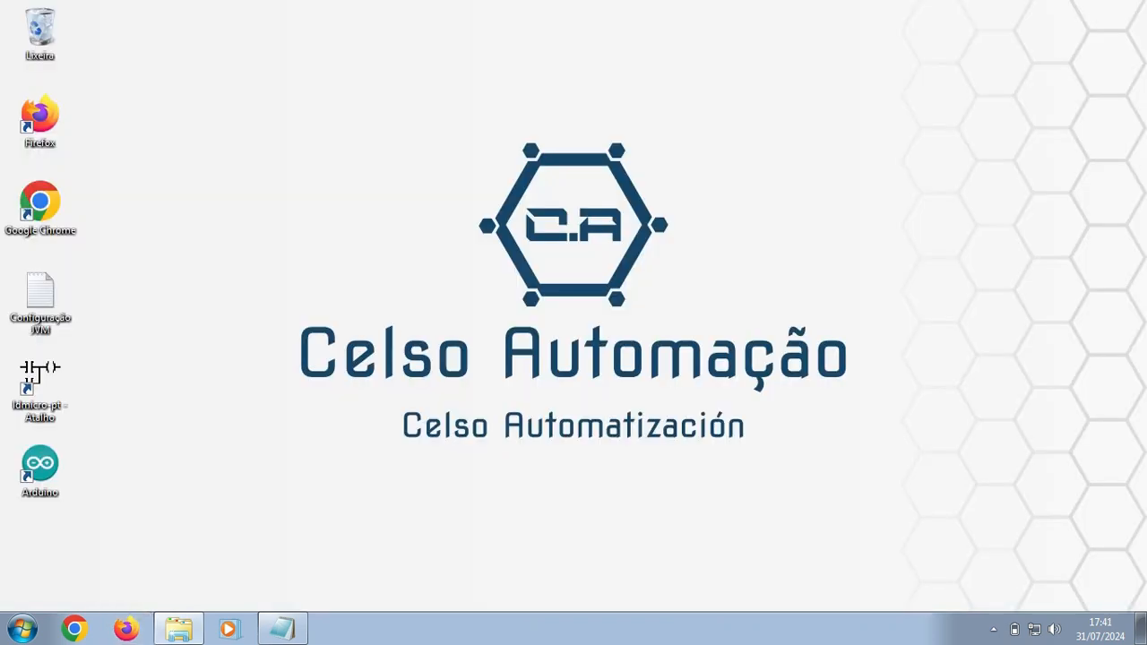
left_click_drag(136, 359, 30, 519)
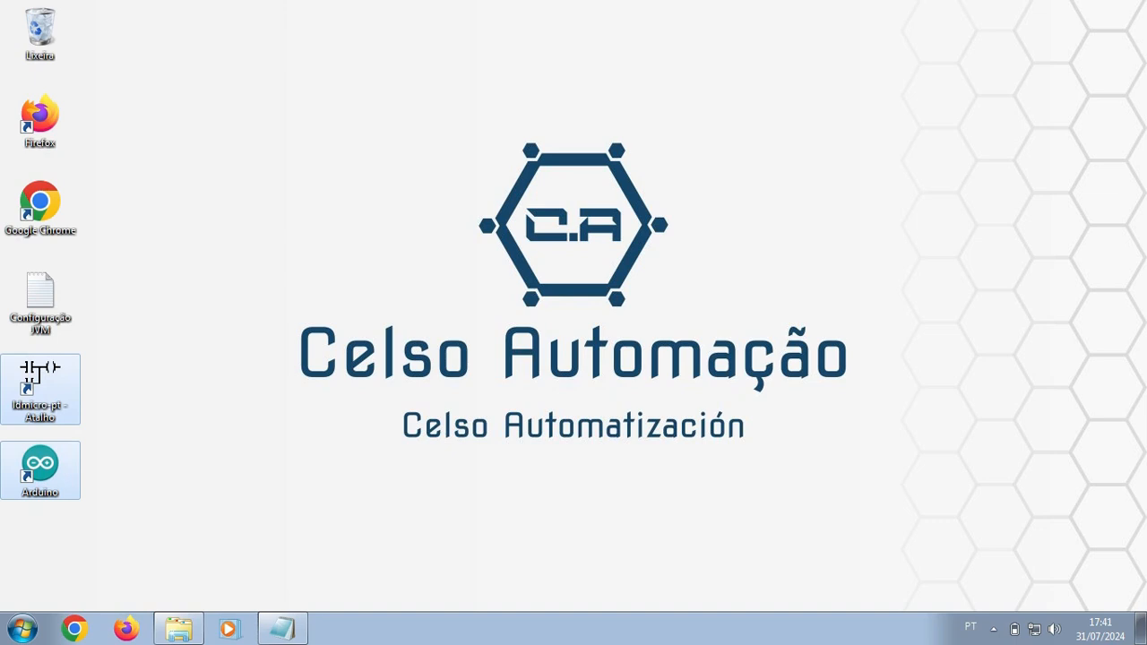
left_click(126, 421)
double_click(40, 386)
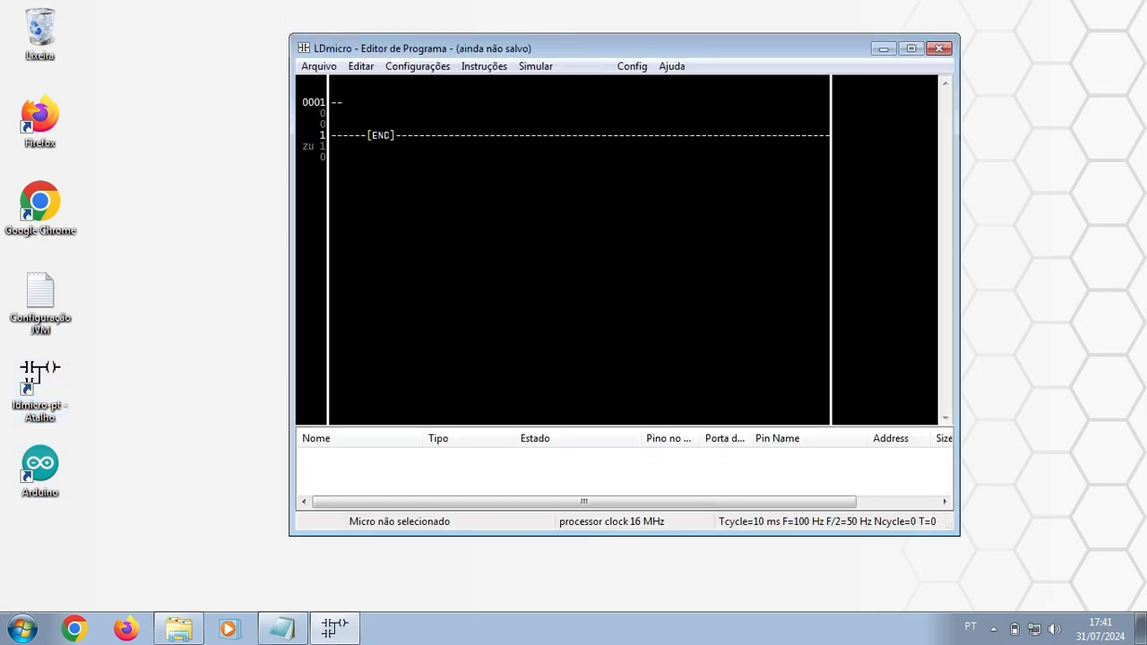
left_click_drag(592, 49, 664, 95)
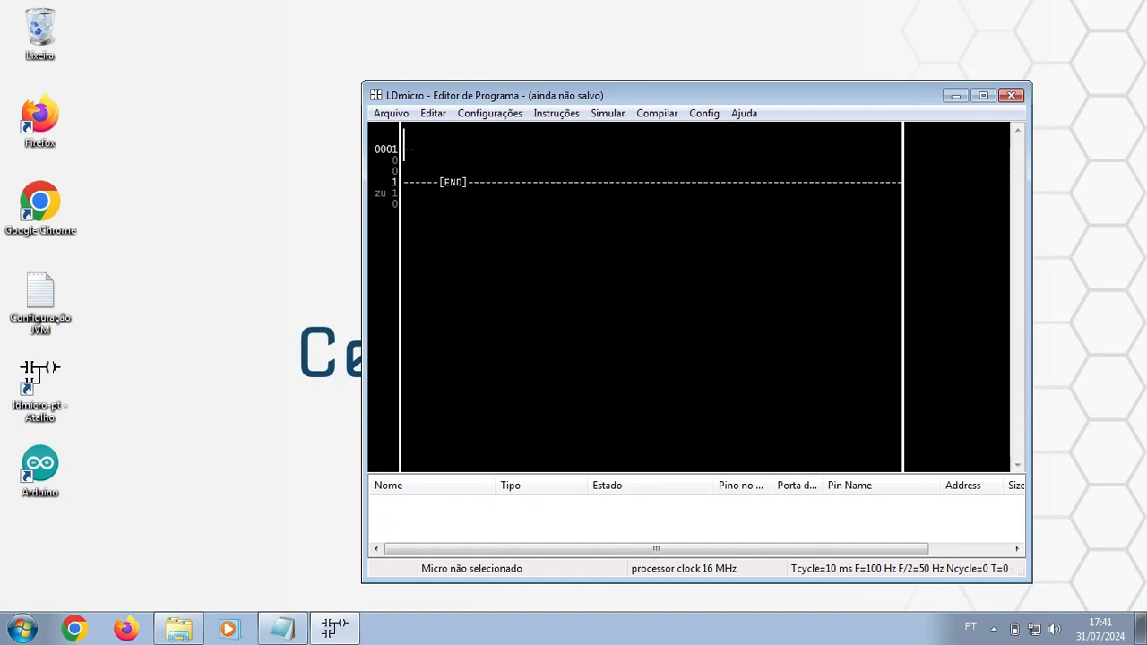
Step: Maximize the editor and pick Atmel AVR ATmega328 32-Pin packages under Configurações > Microcontrolador
left_click(983, 95)
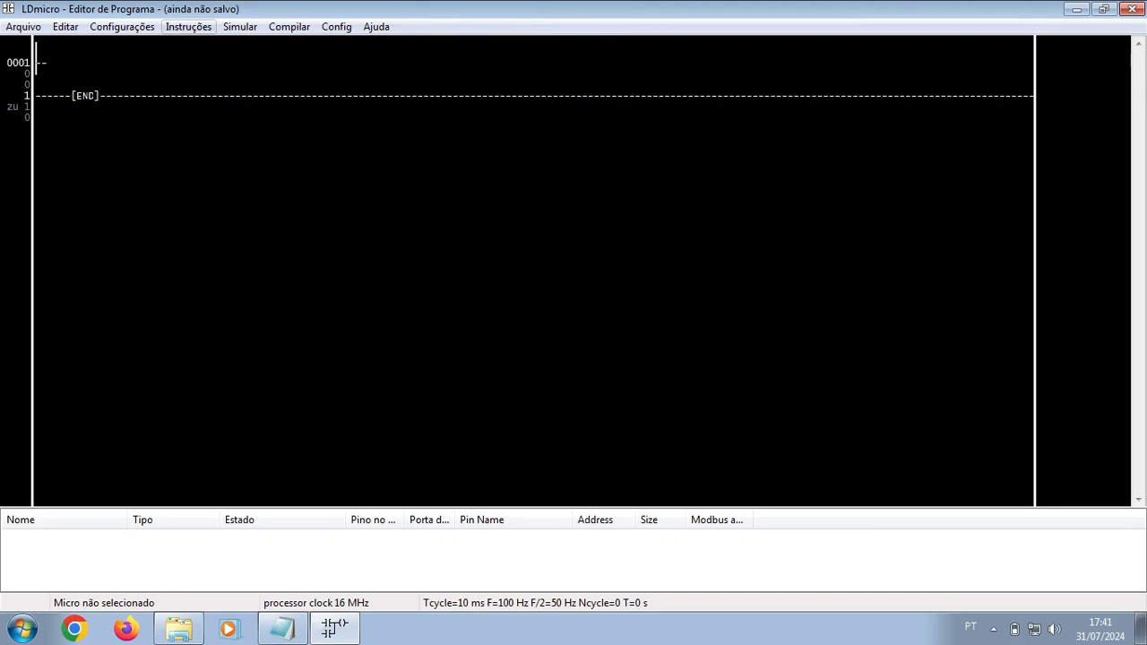
key("Down")
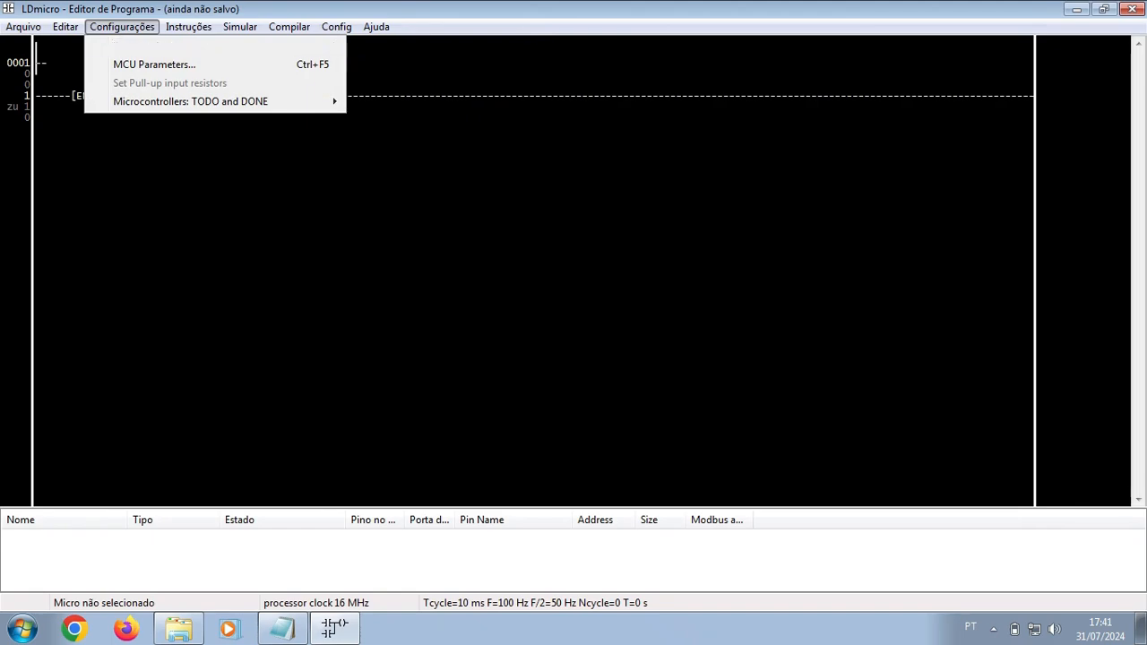
key("Right")
key("Right")
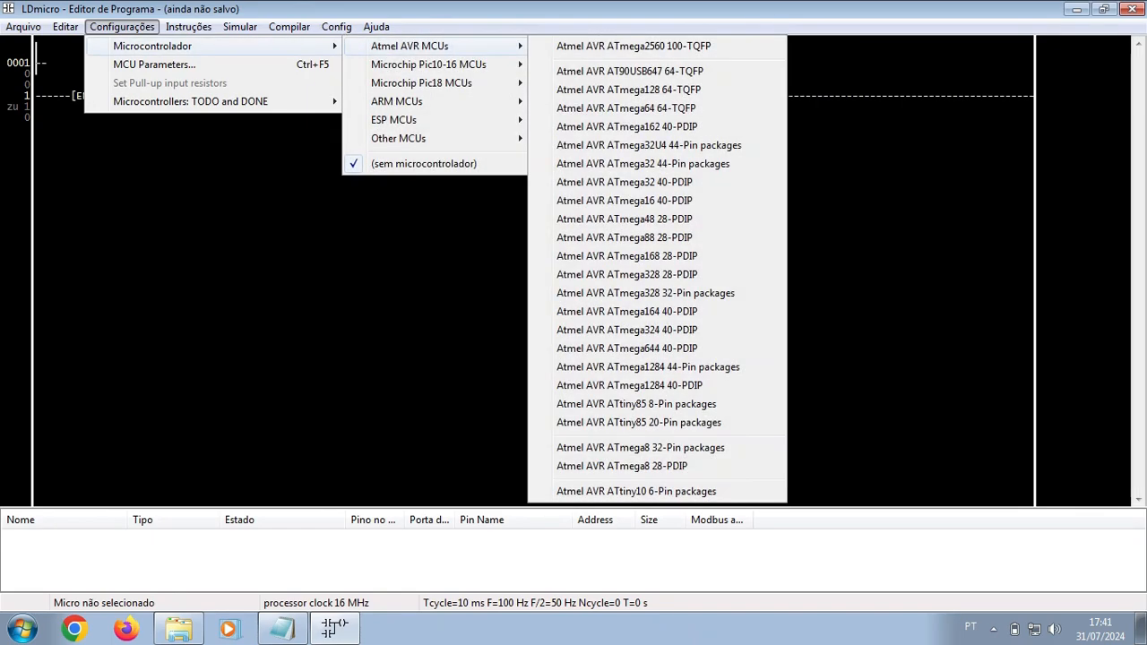
key("Down")
key("Down")
key("Down")
key("Down")
key("Down")
key("Down")
key("Down")
key("Down")
key("Down")
key("Down")
key("Down")
key("Down")
key("Down")
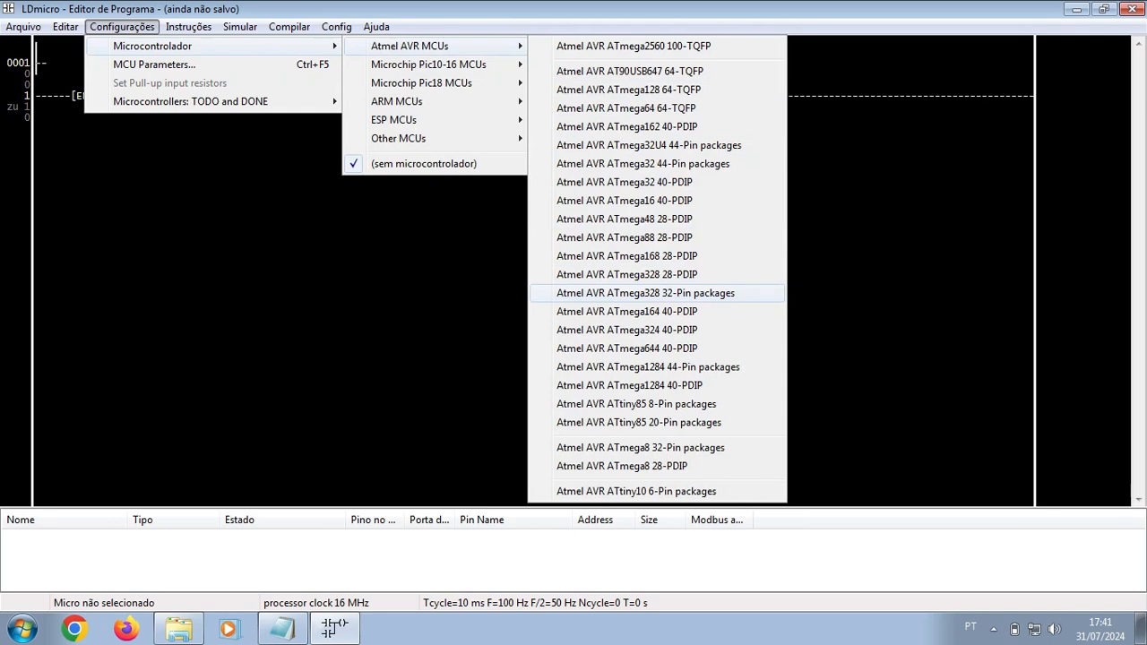
left_click(646, 293)
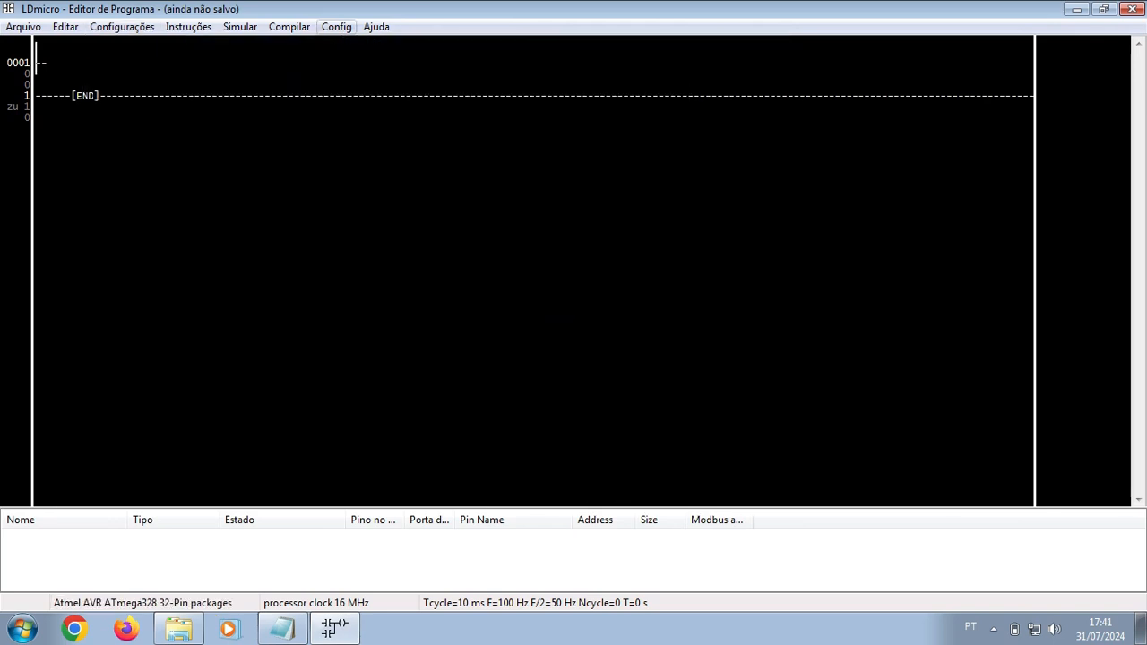
Step: Confirm the MCU Parameters with a 10 ms cycle time and 16 MHz crystal
left_click(122, 26)
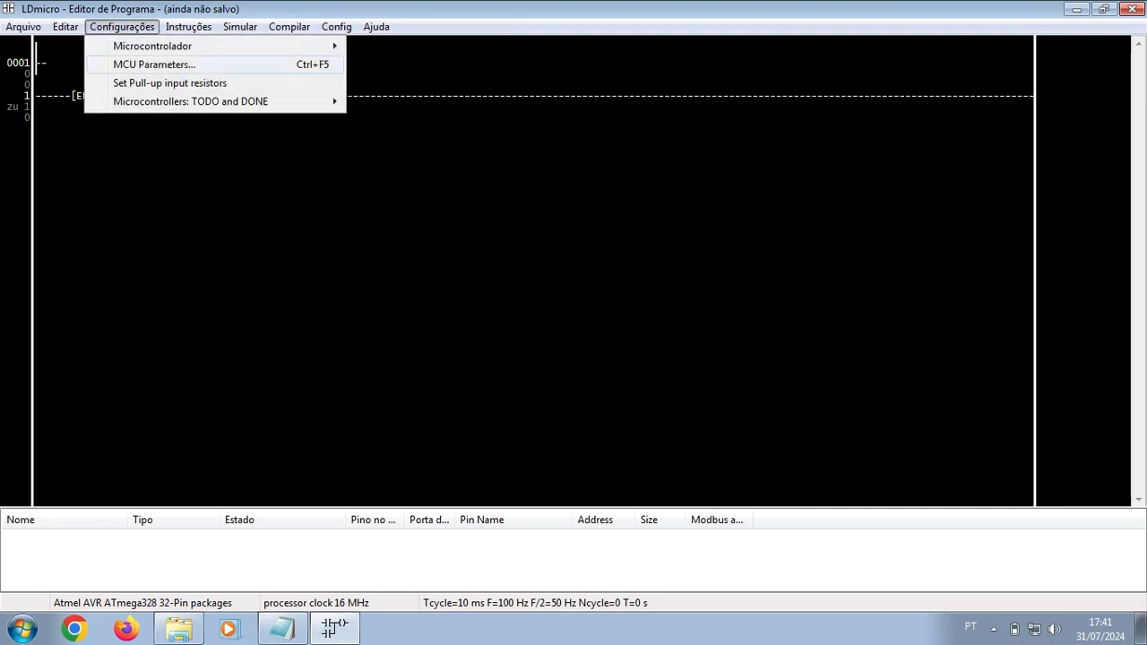
left_click(154, 63)
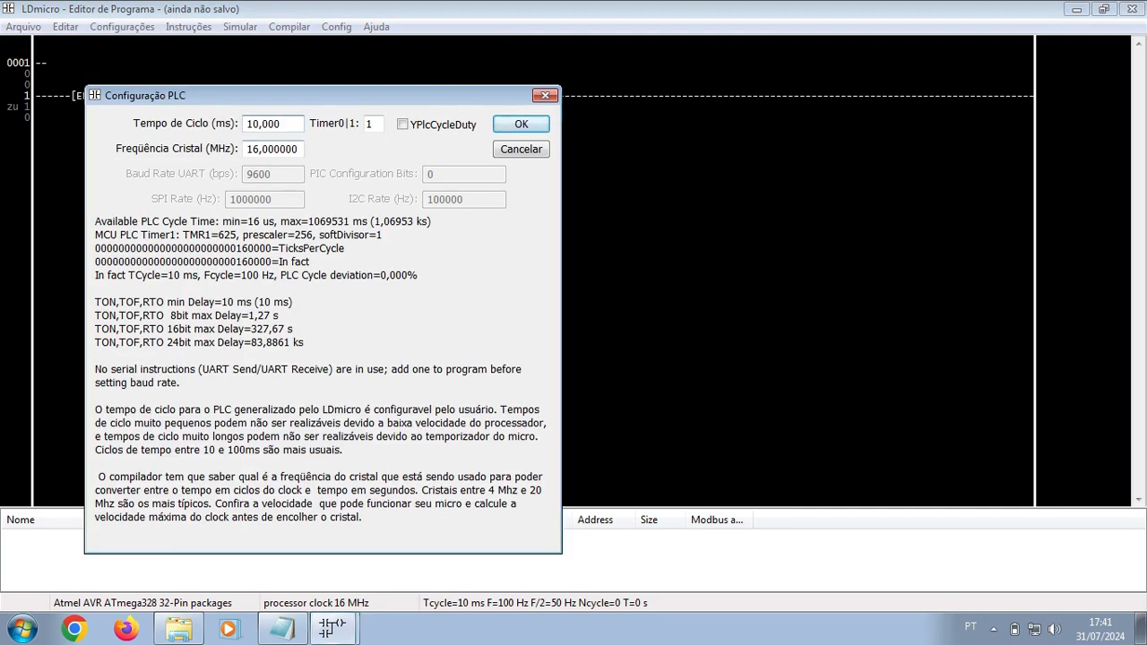
left_click_drag(247, 149, 299, 149)
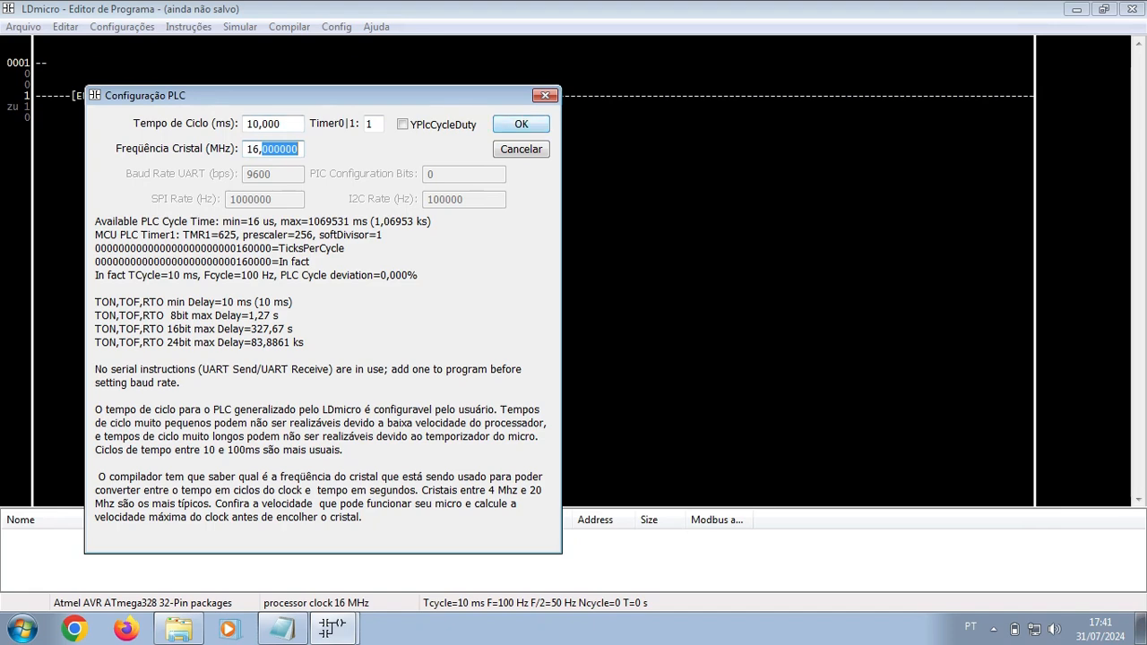
key("Return")
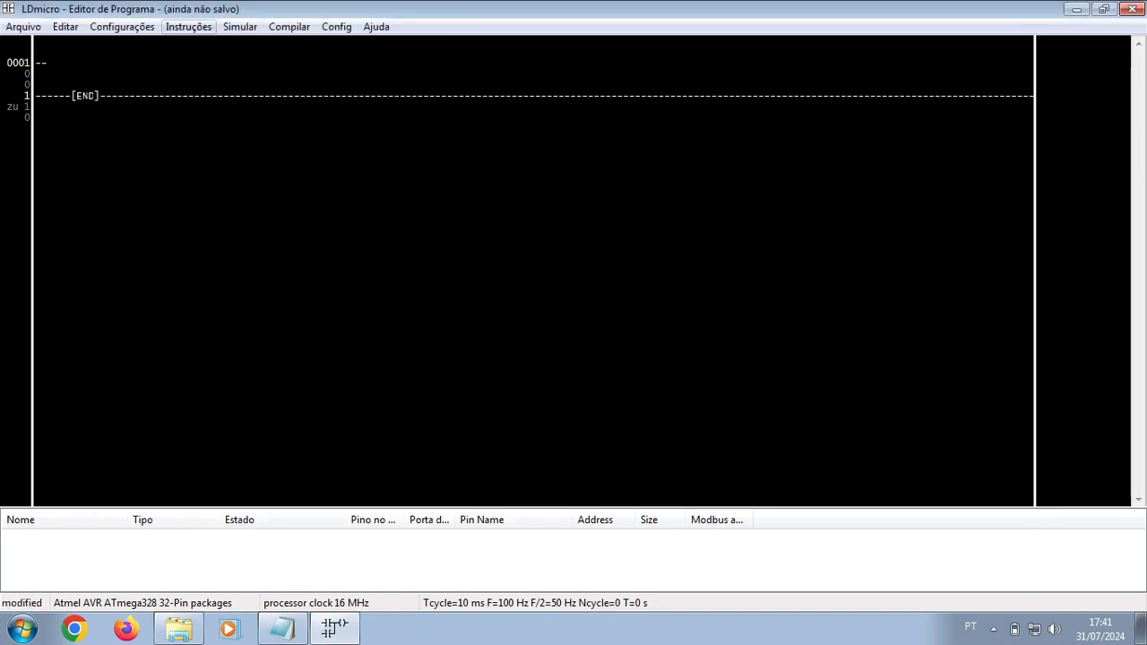
Step: Insert a normal output coil, named Ynew by default, on rung 1
left_click(188, 27)
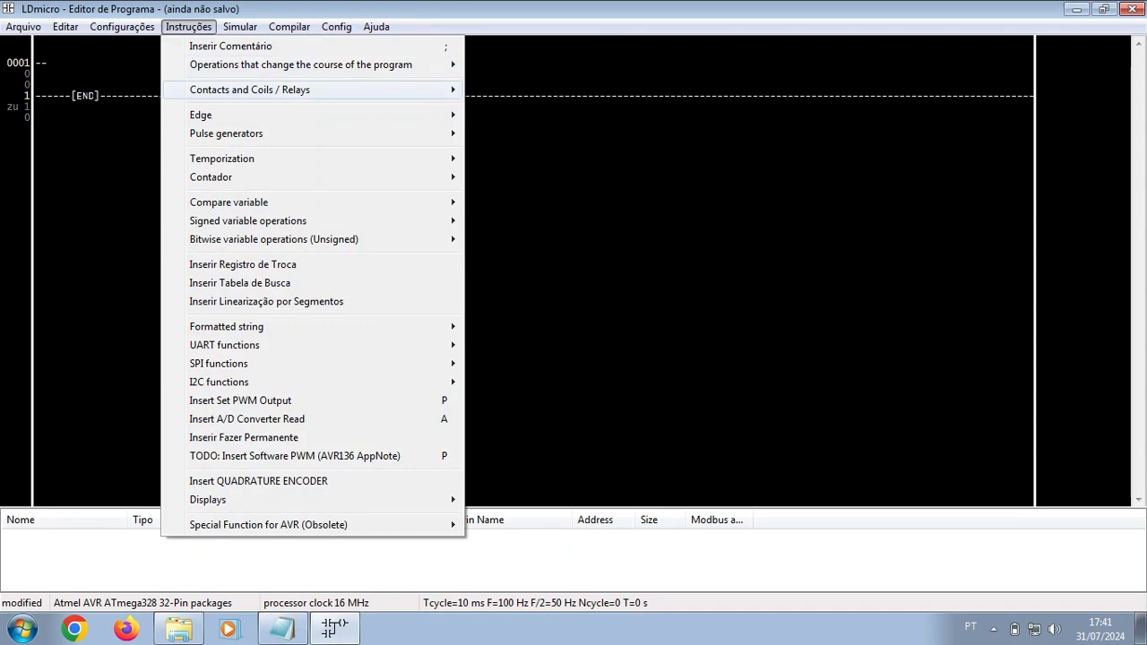
mouse_move(250, 90)
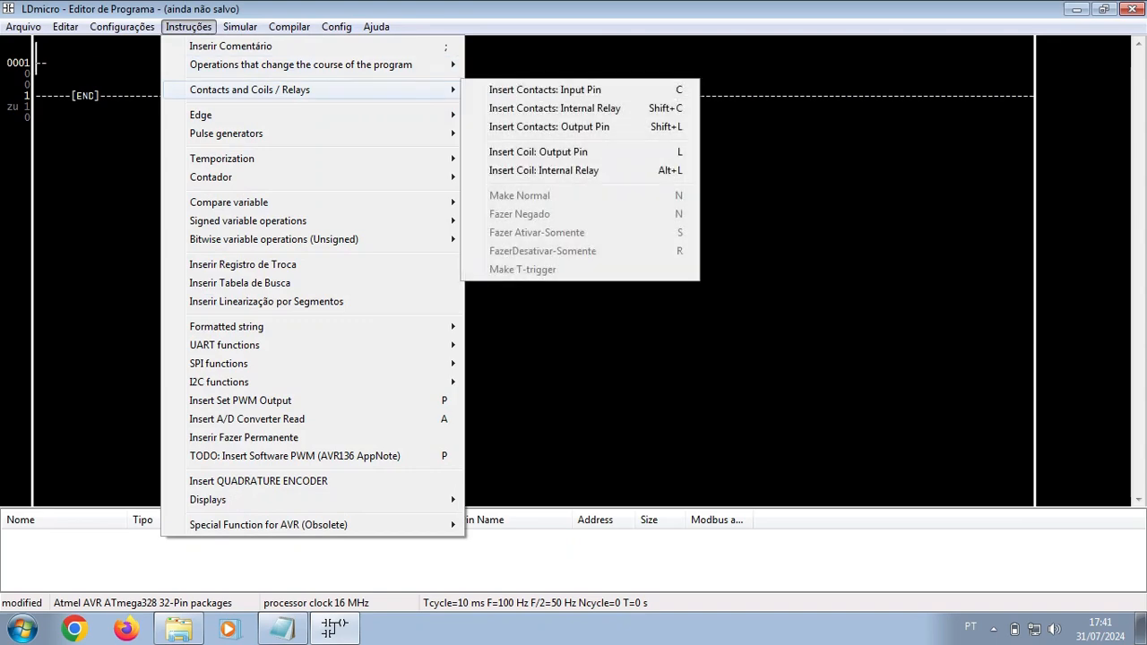
key("Right")
key("Down")
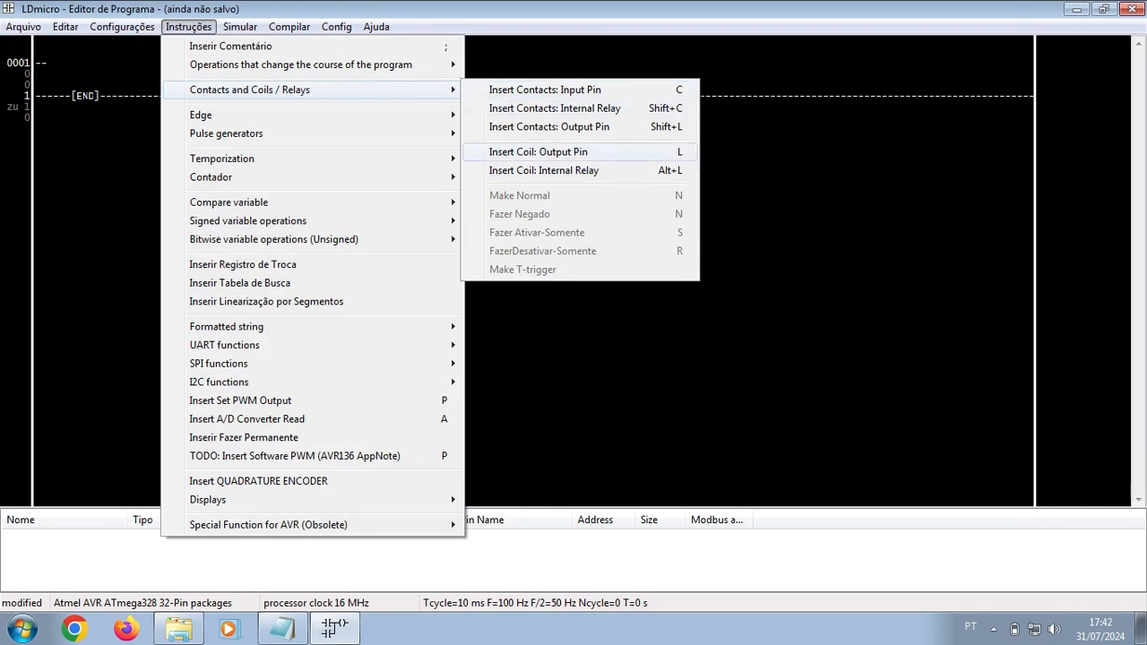
key("Return")
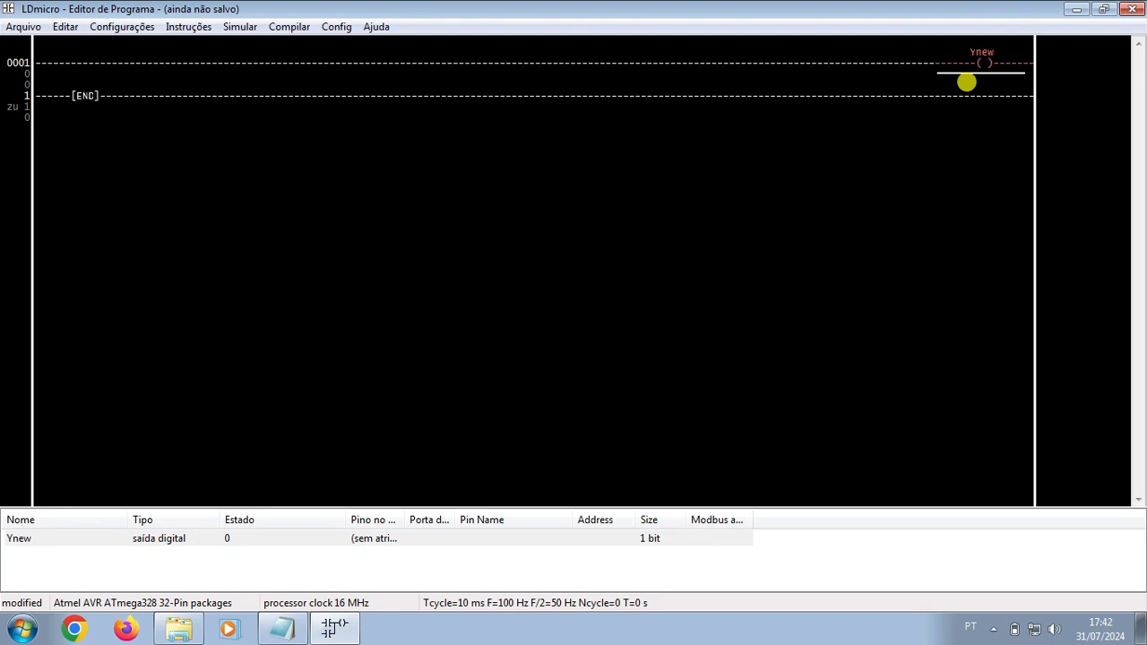
Step: Try to assign a pin to Ynew from the I/O list, dismissing the rename errors
double_click(320, 537)
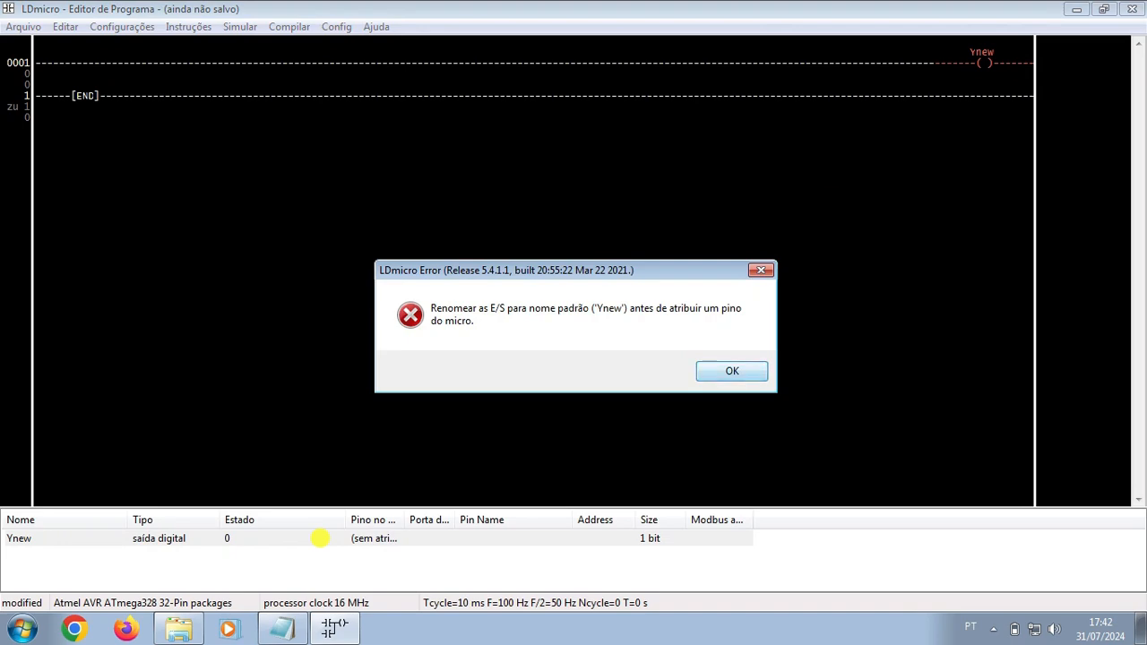
key("Return")
left_click(320, 537)
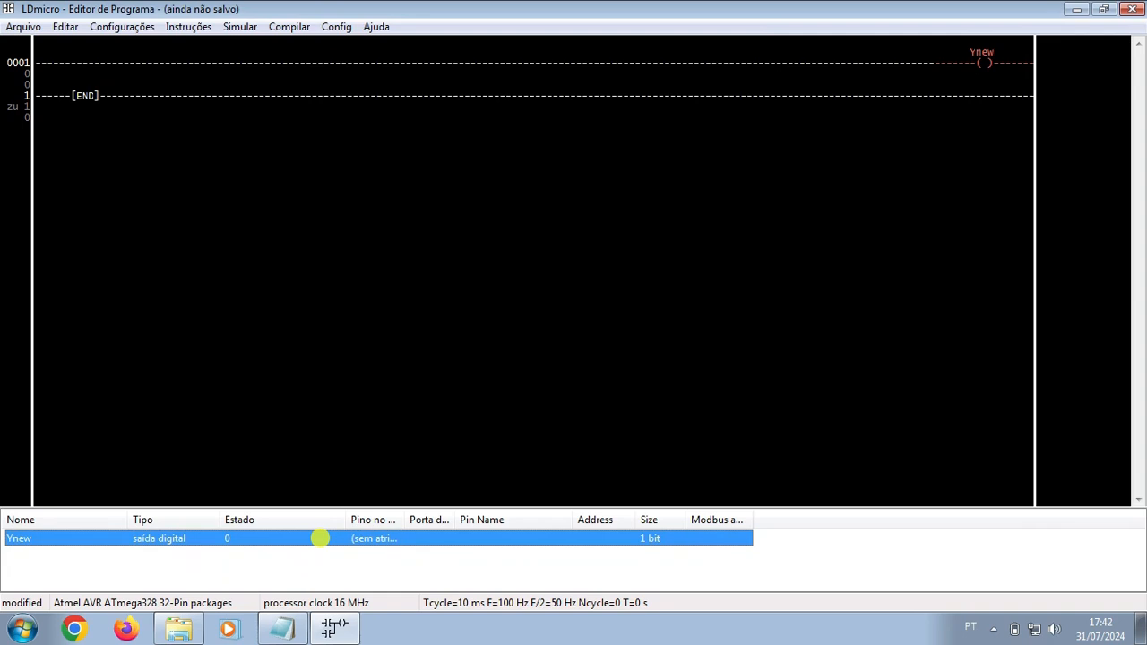
double_click(320, 538)
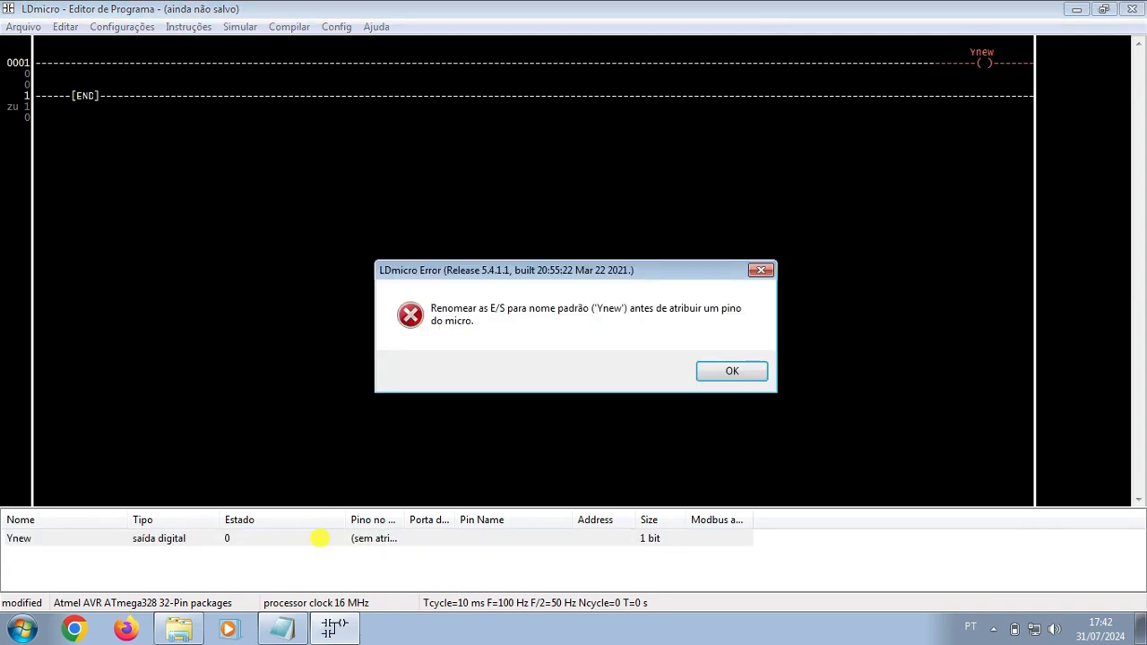
key("Return")
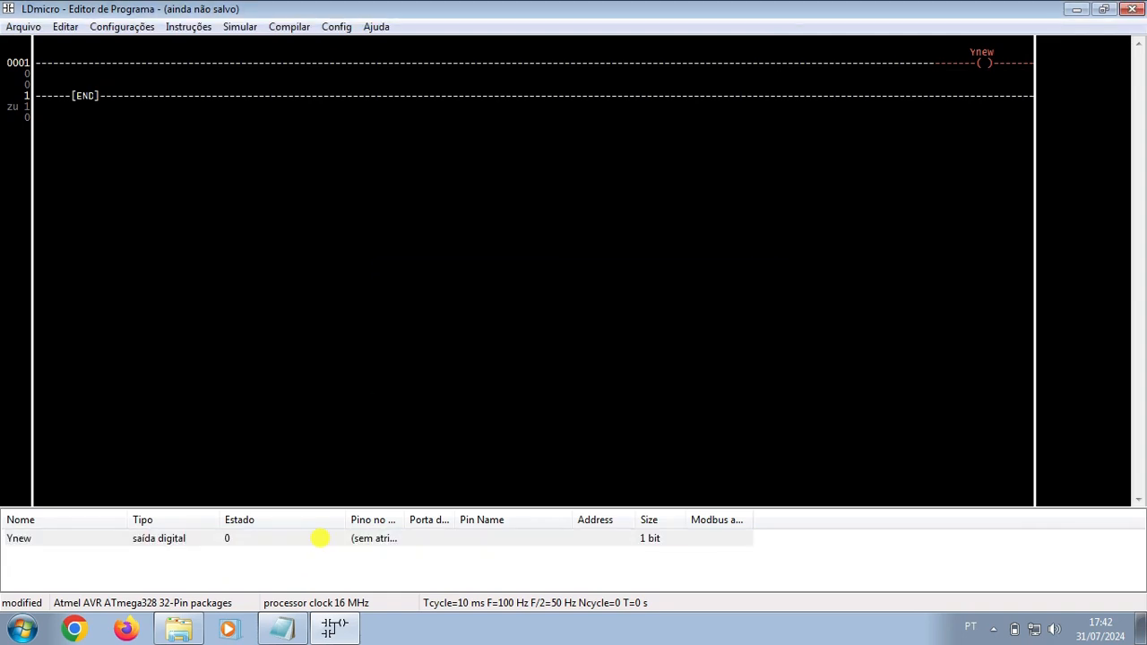
Step: Rename the coil to saida1 and open the pin list for Ysaida1
double_click(997, 55)
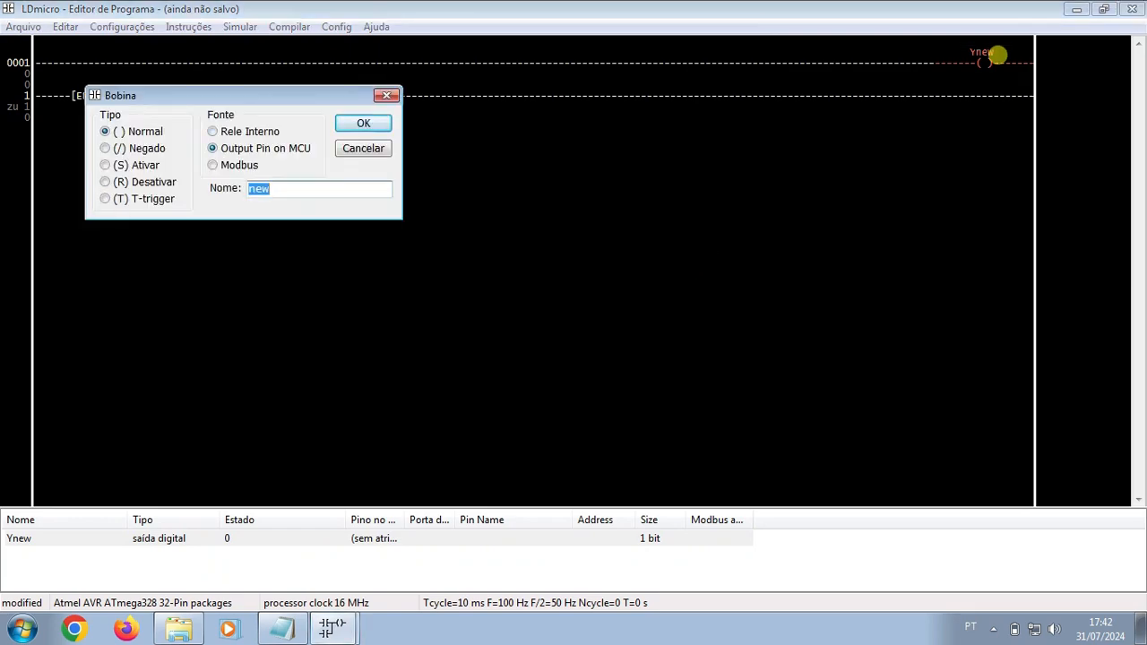
key("End")
key("BackSpace")
key("BackSpace")
key("BackSpace")
type("saida2")
key("BackSpace")
type("1")
key("Return")
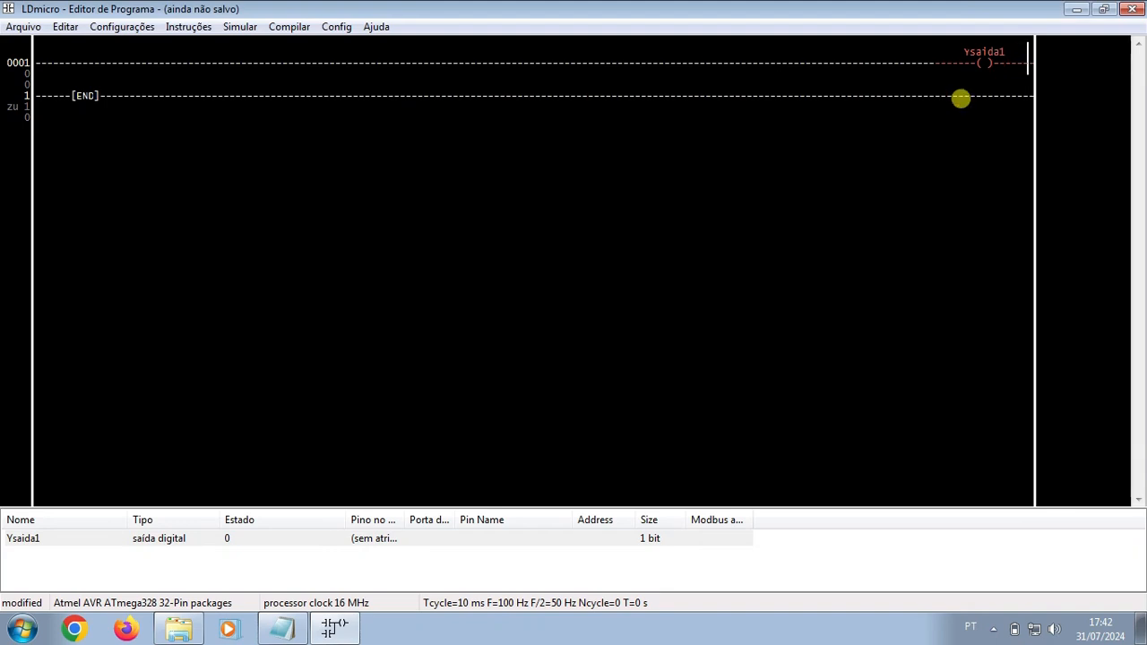
double_click(320, 537)
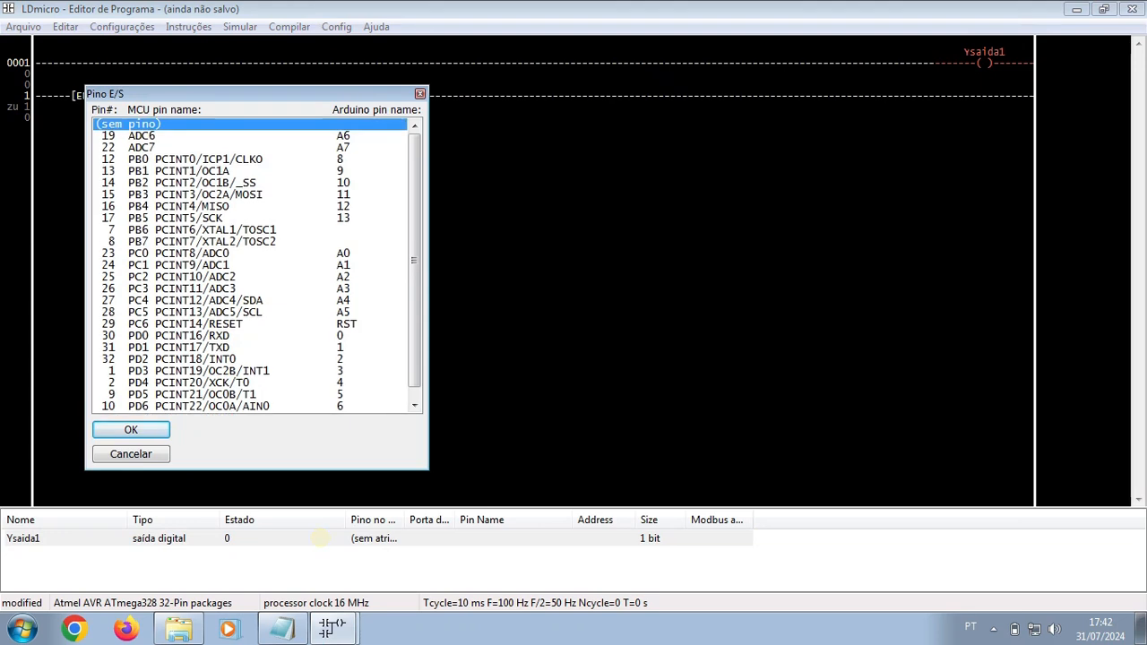
Step: Assign Ysaida1 to pin 23 PC0 PCINT8/ADC0 (Arduino A0)
left_click_drag(414, 260, 414, 271)
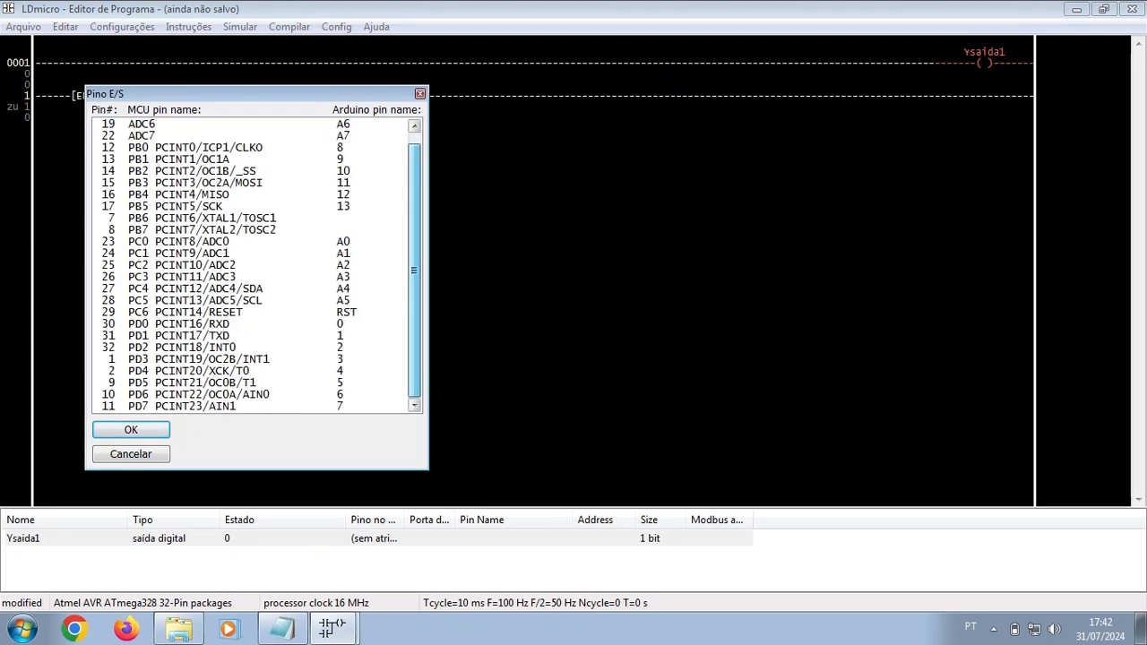
left_click(250, 241)
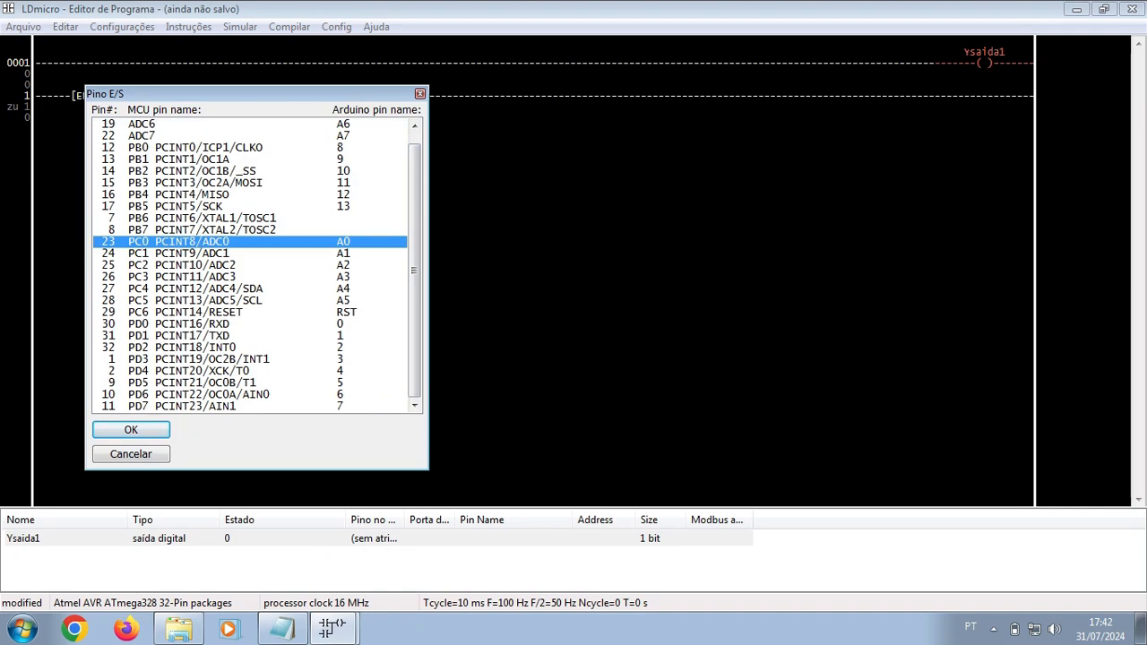
key("Return")
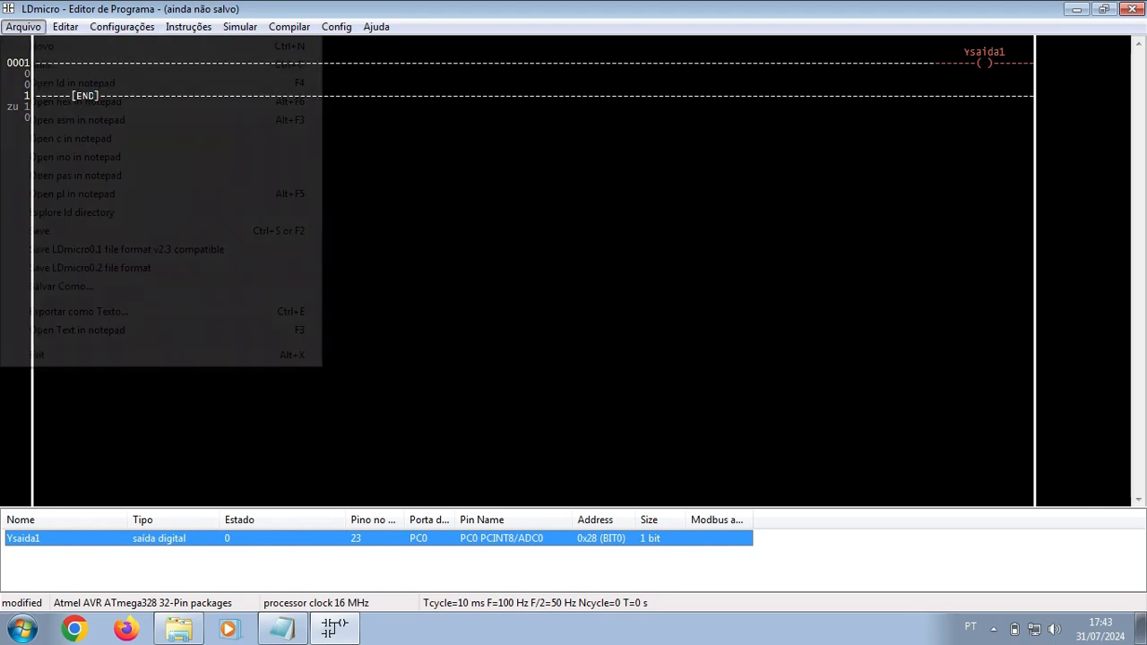
Step: Start saving the program and create a new Programas folder in Documents
left_click(23, 26)
left_click(40, 231)
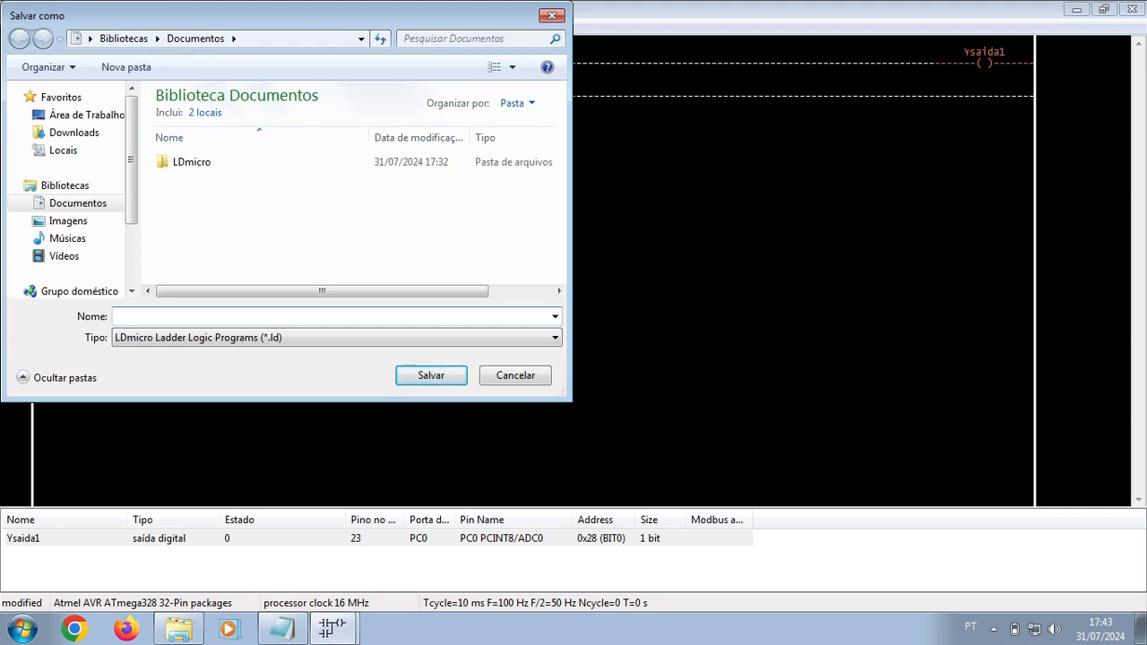
right_click(216, 193)
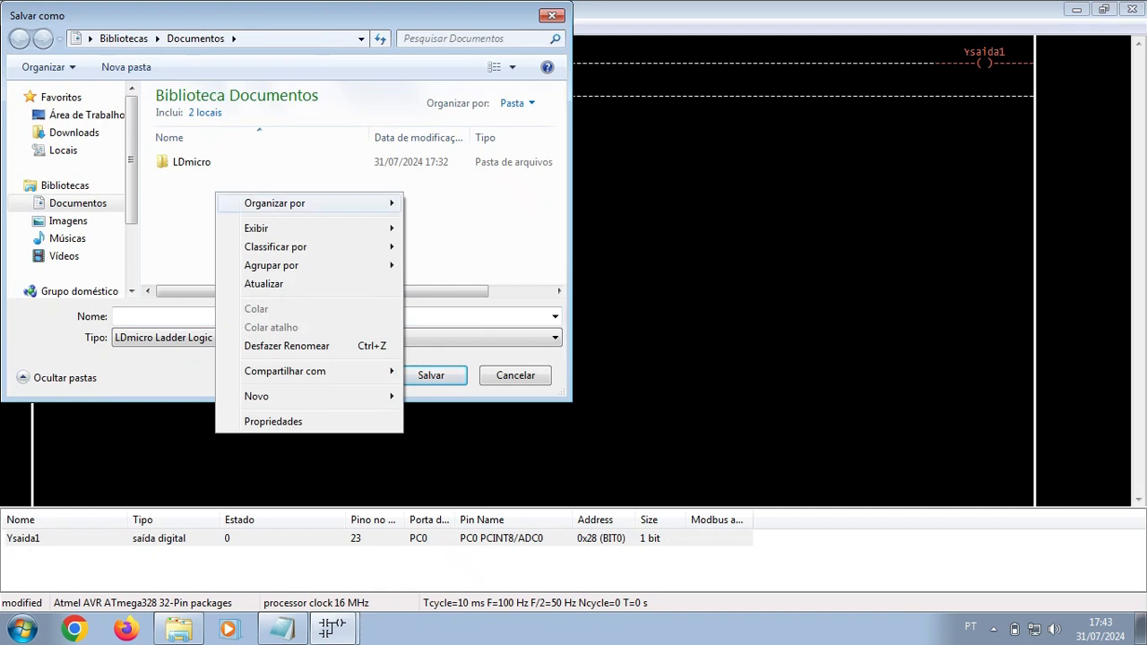
mouse_move(269, 396)
left_click(439, 396)
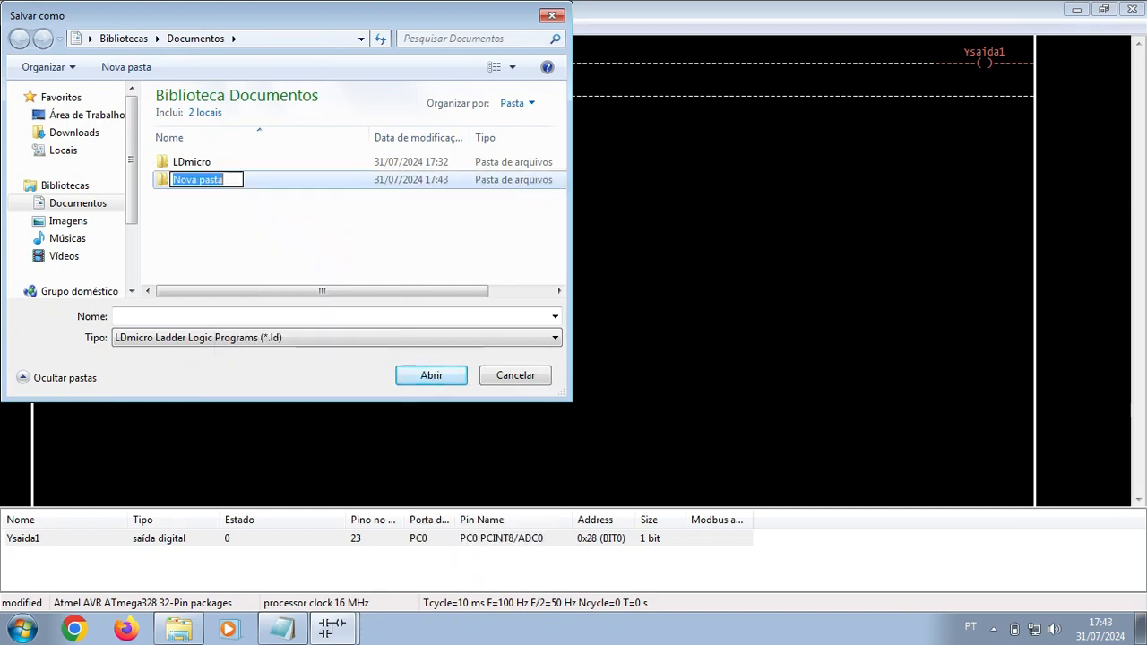
type("Programas")
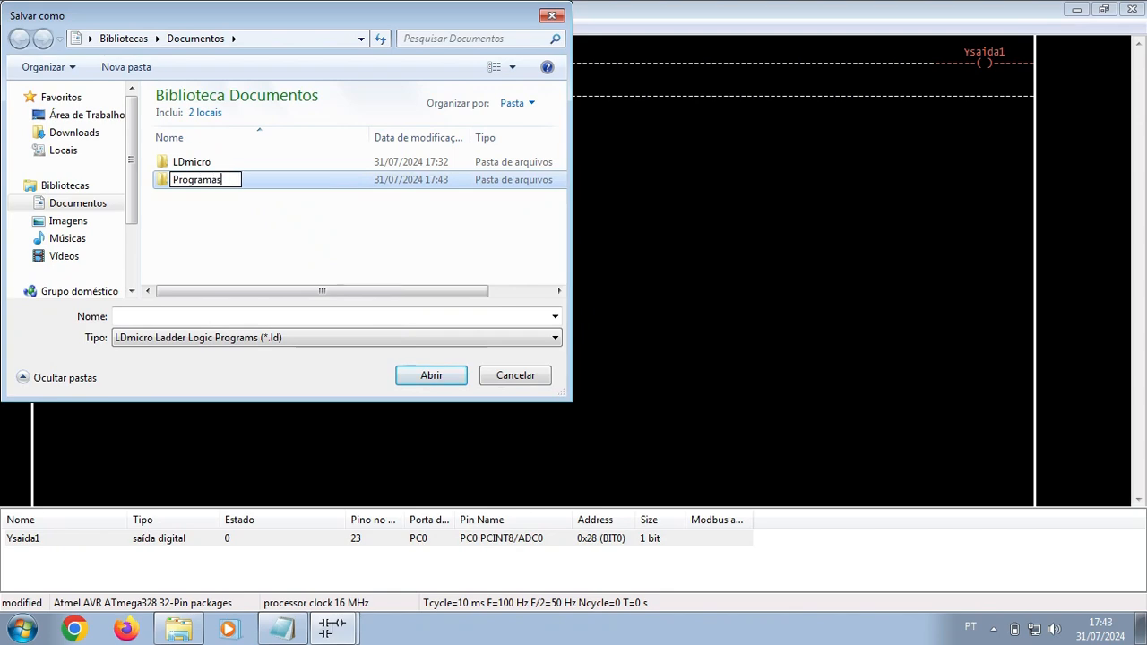
key("Return")
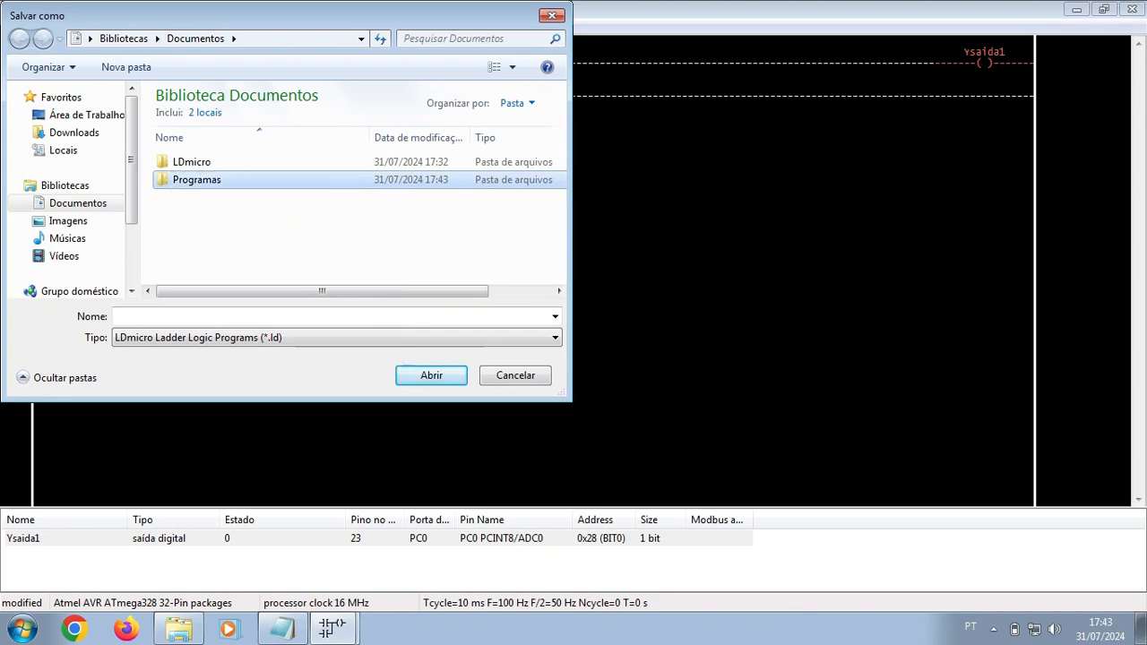
key("Return")
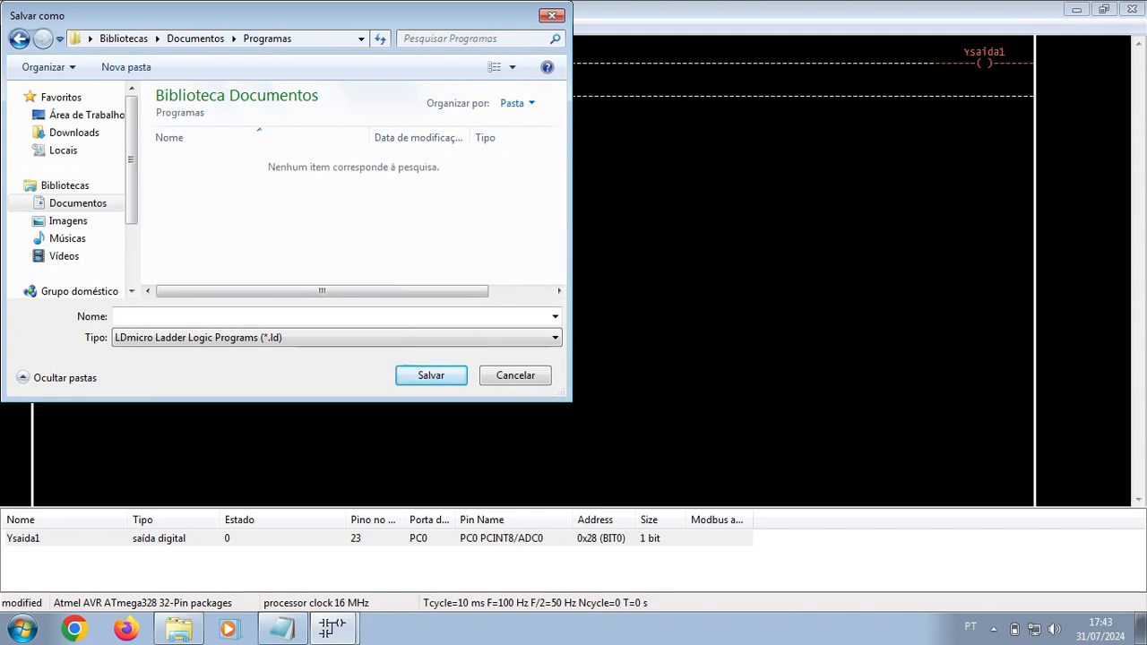
Step: Save the program as primeiroprograma.ld in the Programas folder
left_click(179, 316)
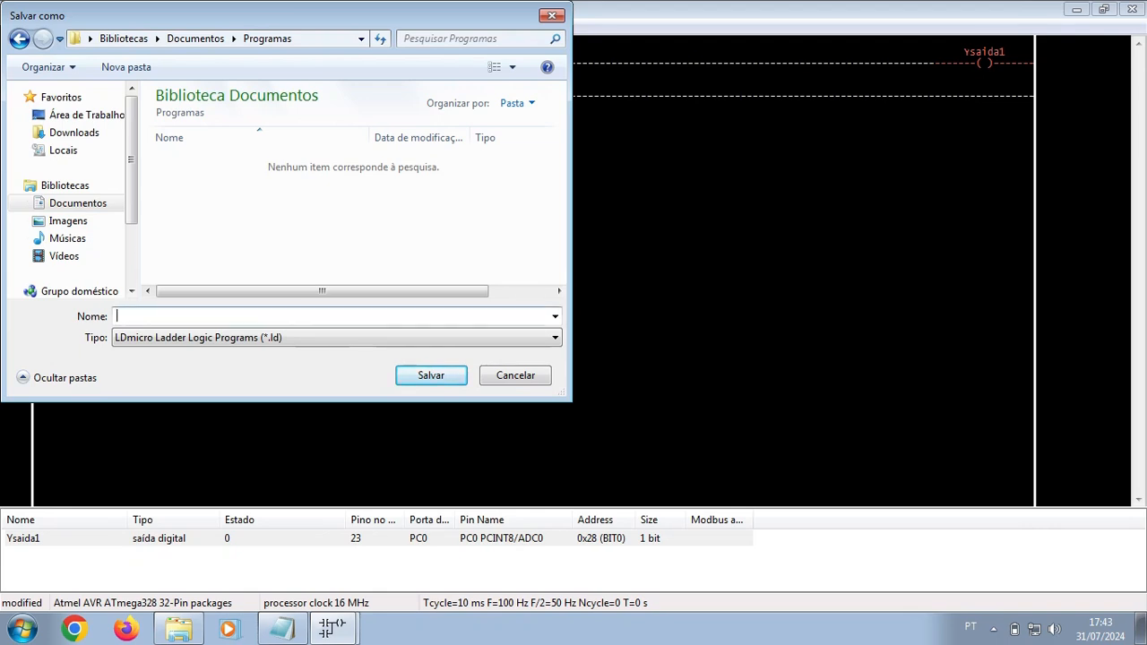
type("primeiroprograma")
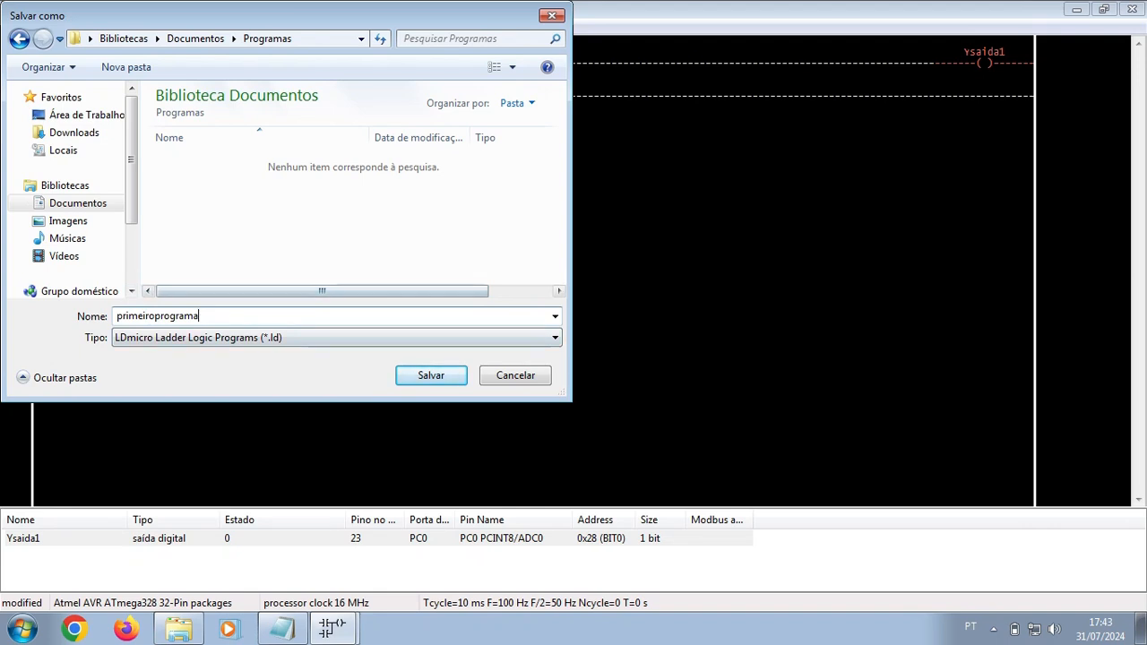
key("Return")
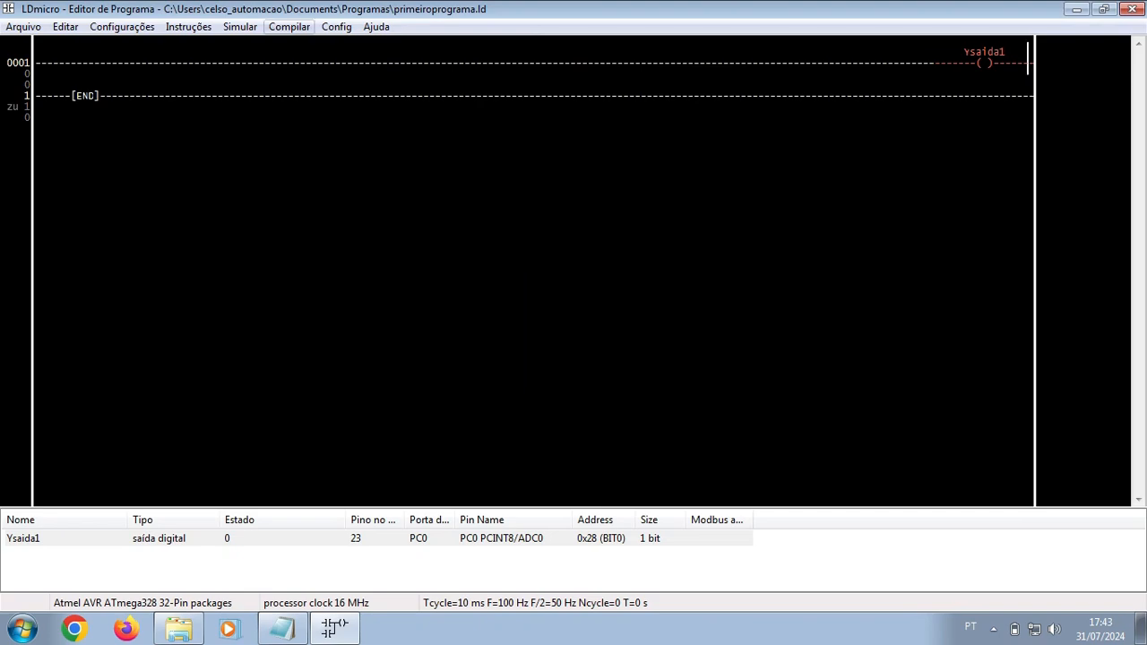
Step: Compile the ladder to an Arduino sketch in Programas, then minimize LDmicro
left_click(288, 26)
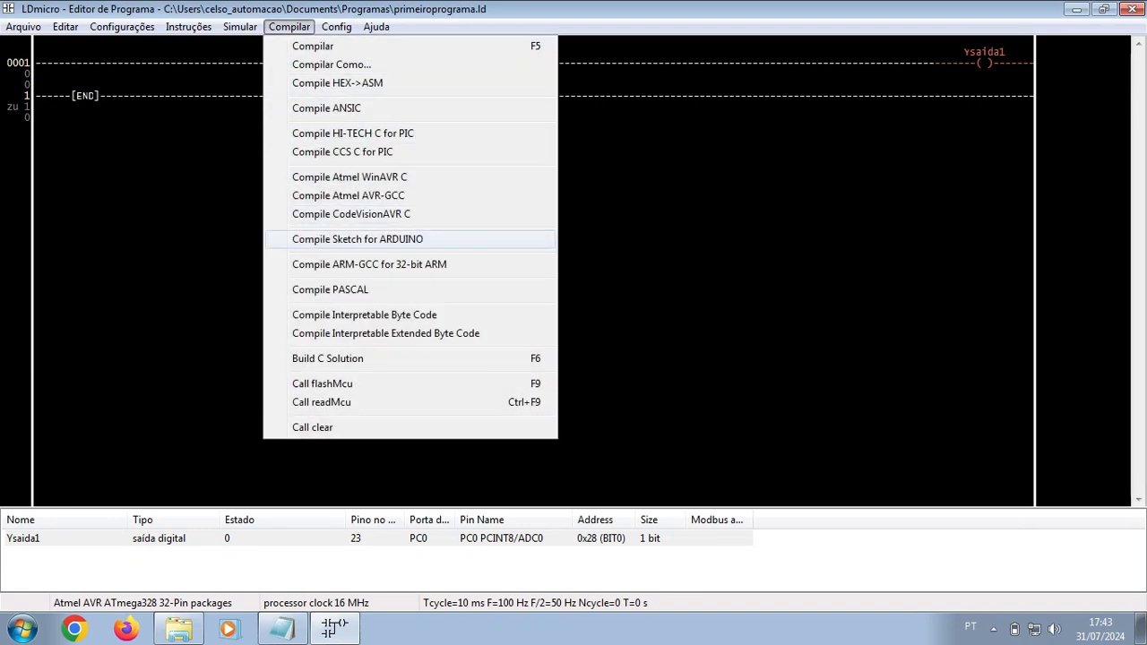
key("Return")
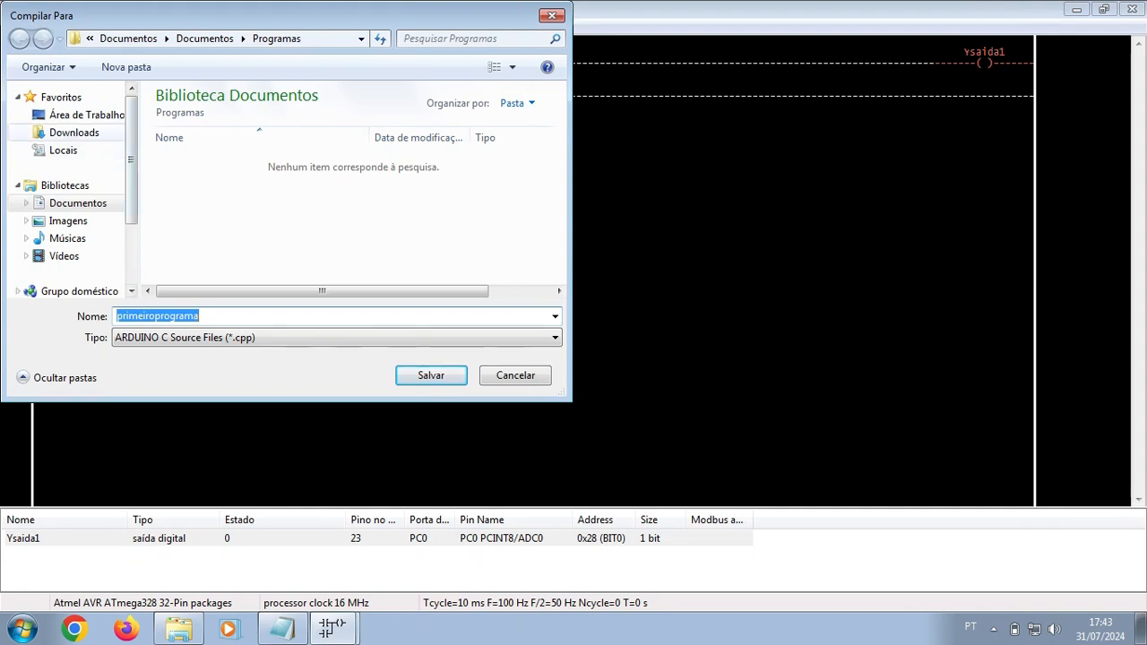
left_click(78, 202)
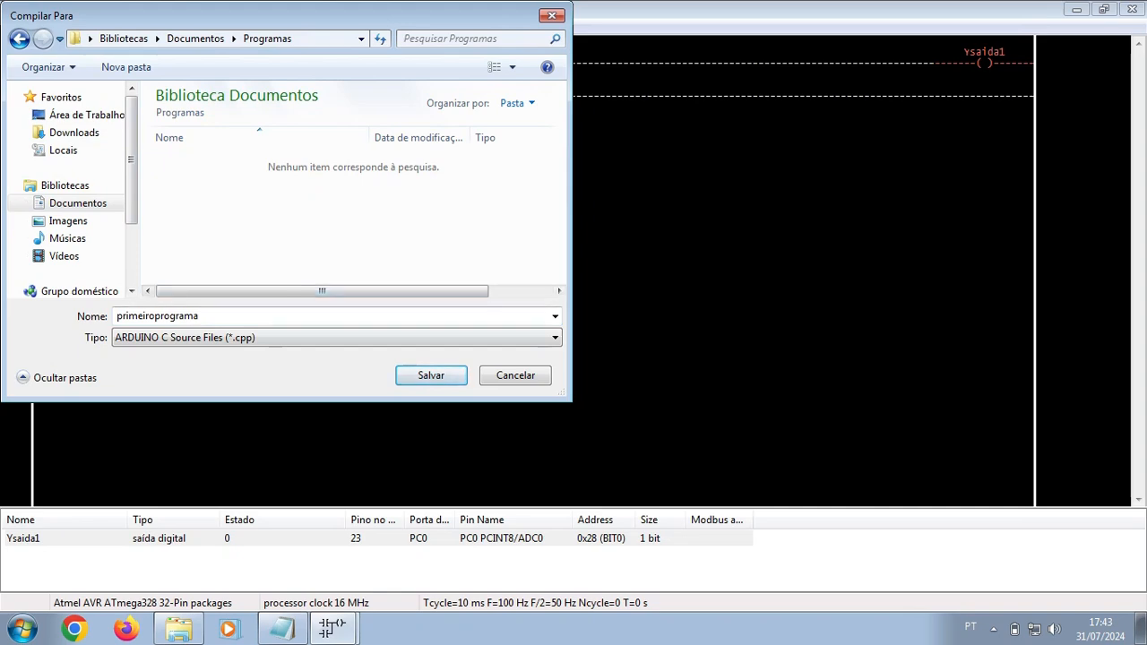
key("Return")
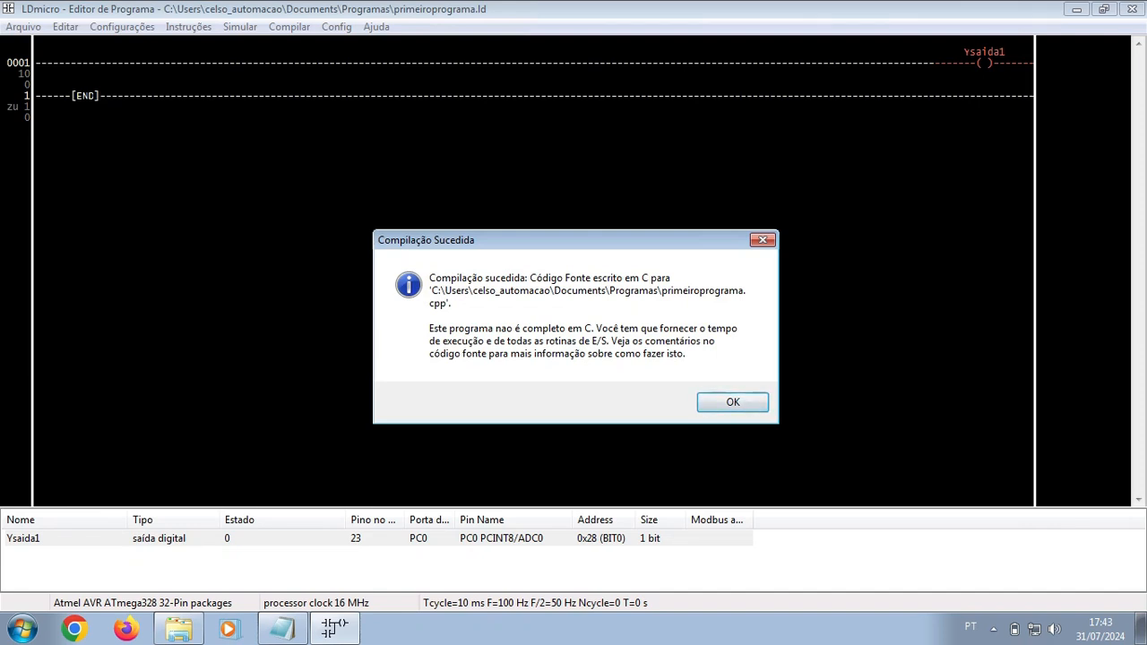
key("Return")
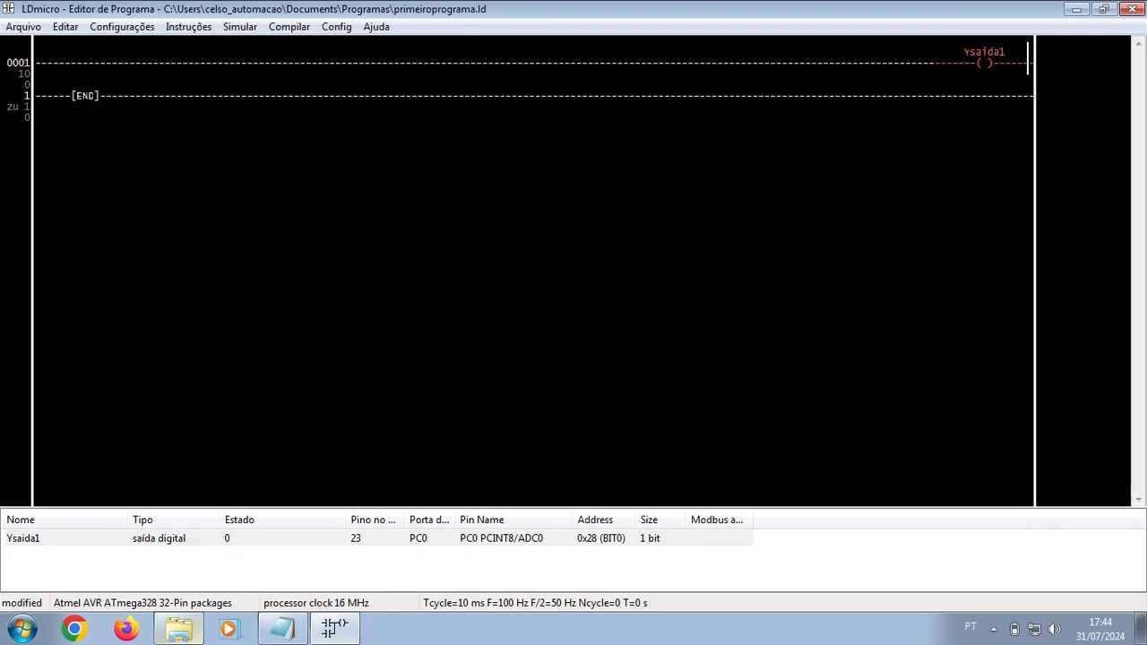
left_click(1077, 9)
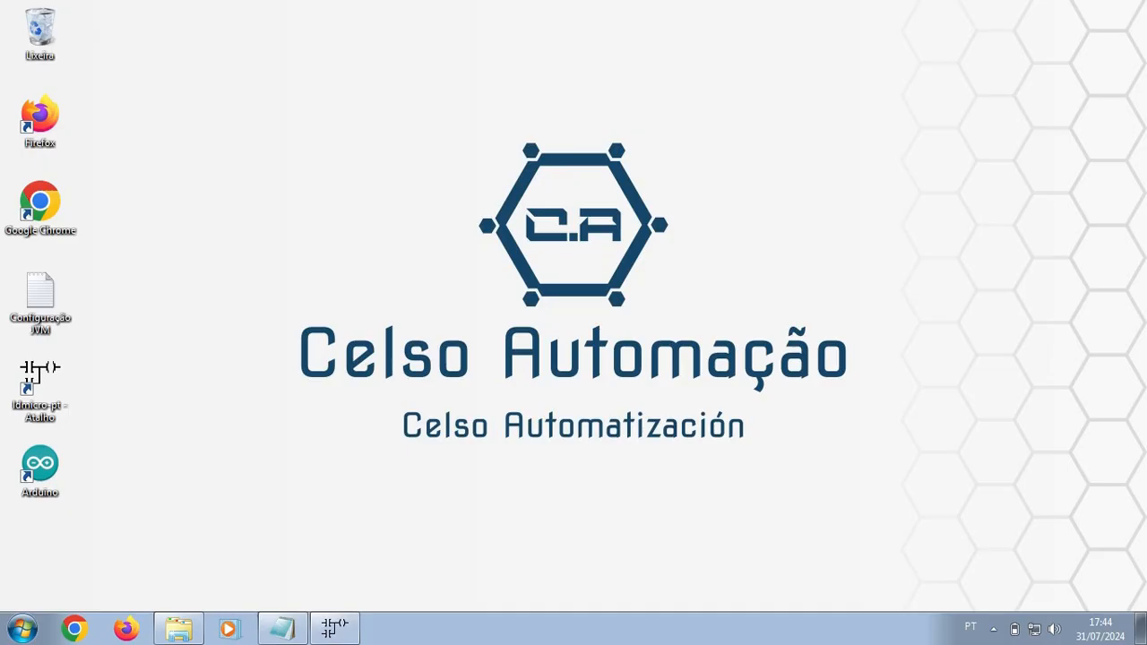
left_click(178, 629)
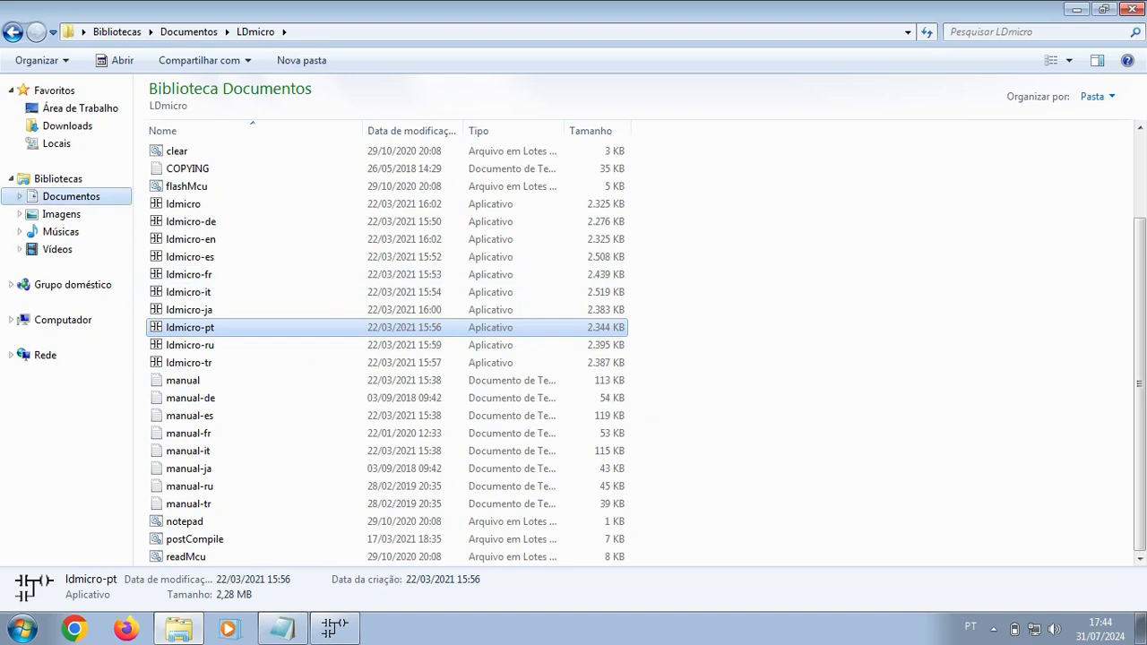
Step: Browse to Documents\Programas\ARDUINO\primeiroprograma and open the primeiroprograma sketch in Arduino IDE
left_click(71, 196)
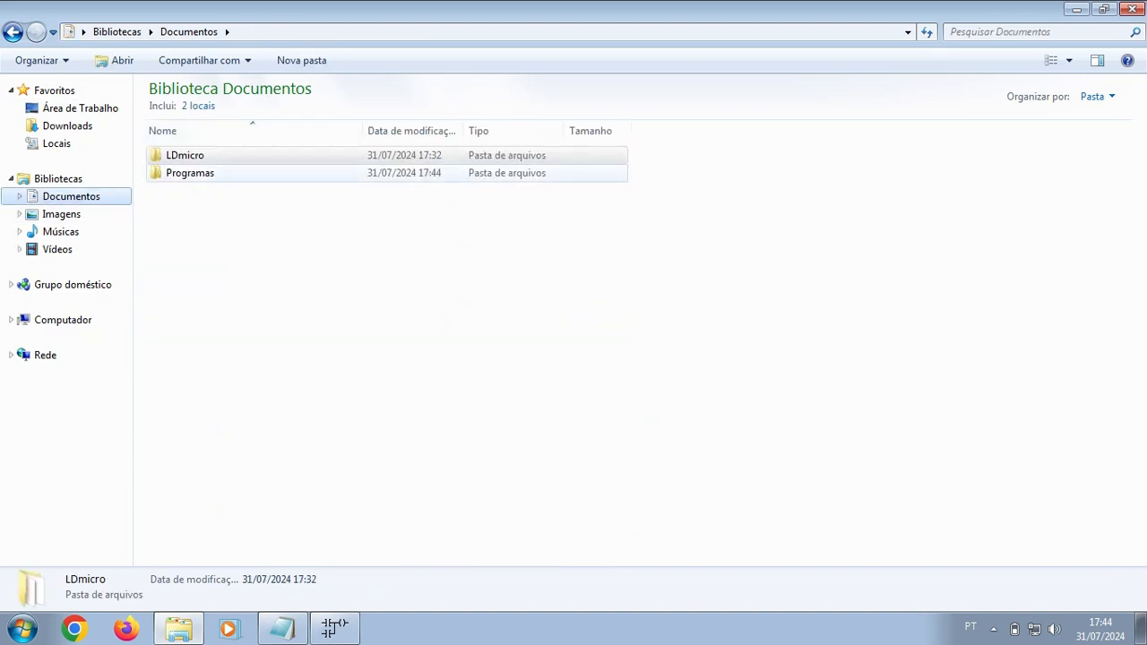
double_click(190, 173)
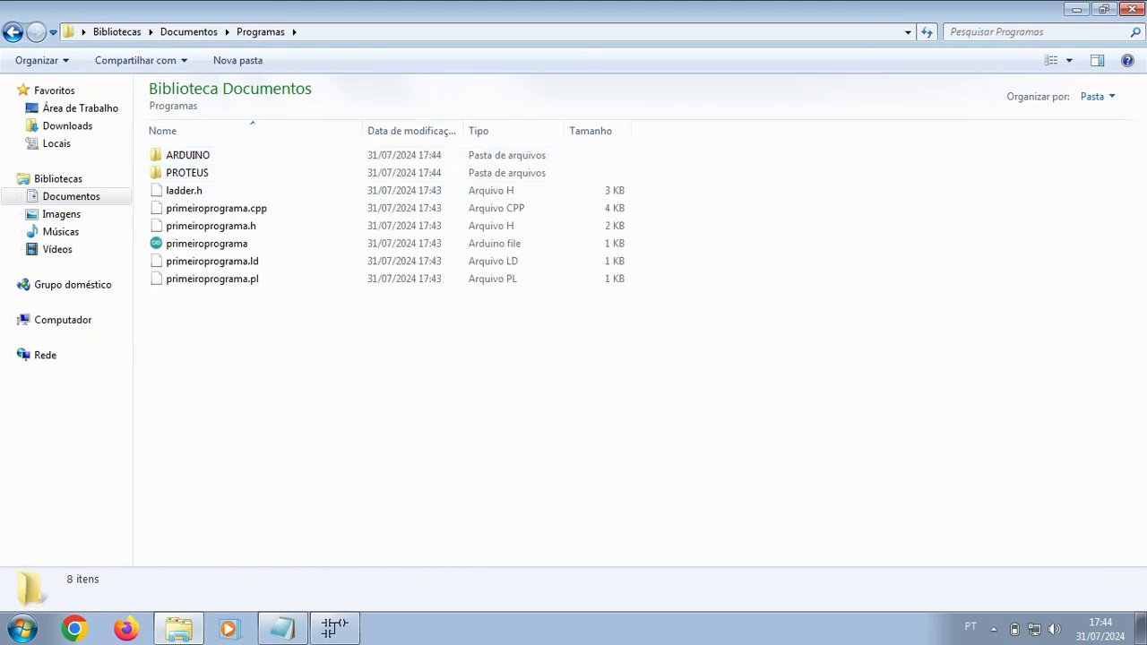
double_click(210, 157)
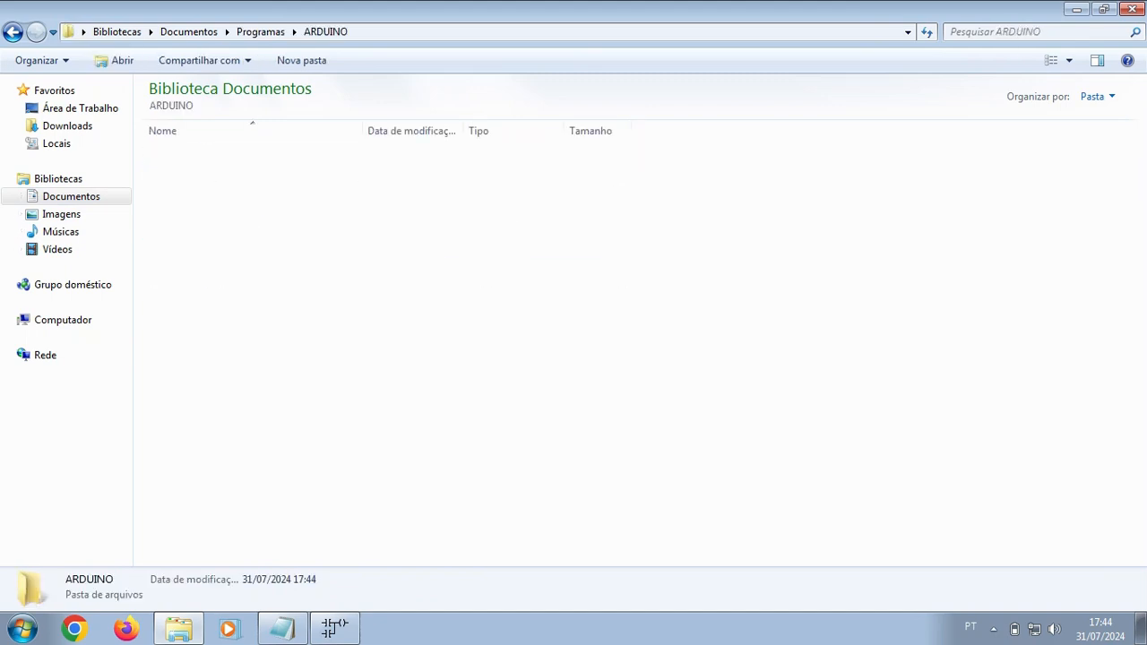
double_click(211, 156)
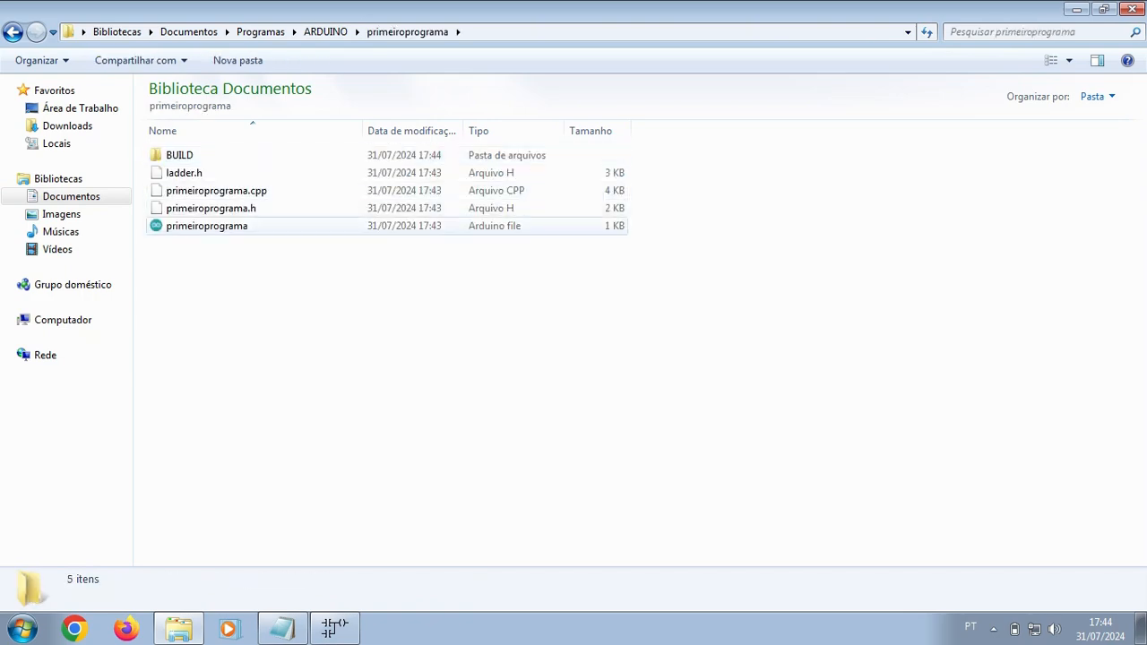
double_click(224, 226)
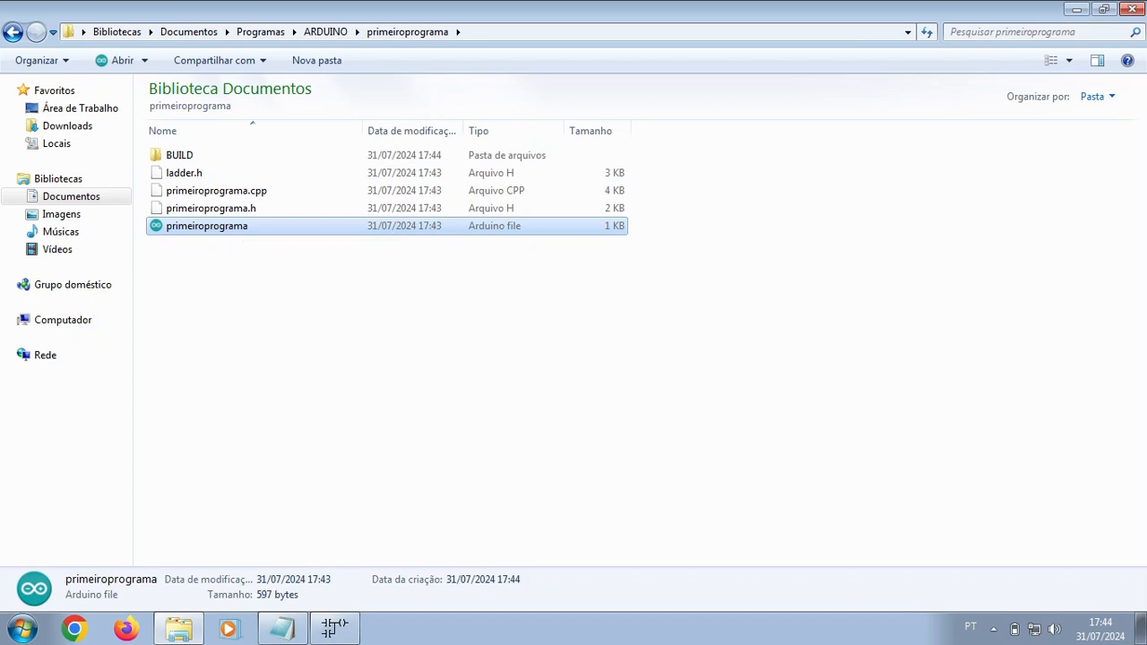
double_click(207, 226)
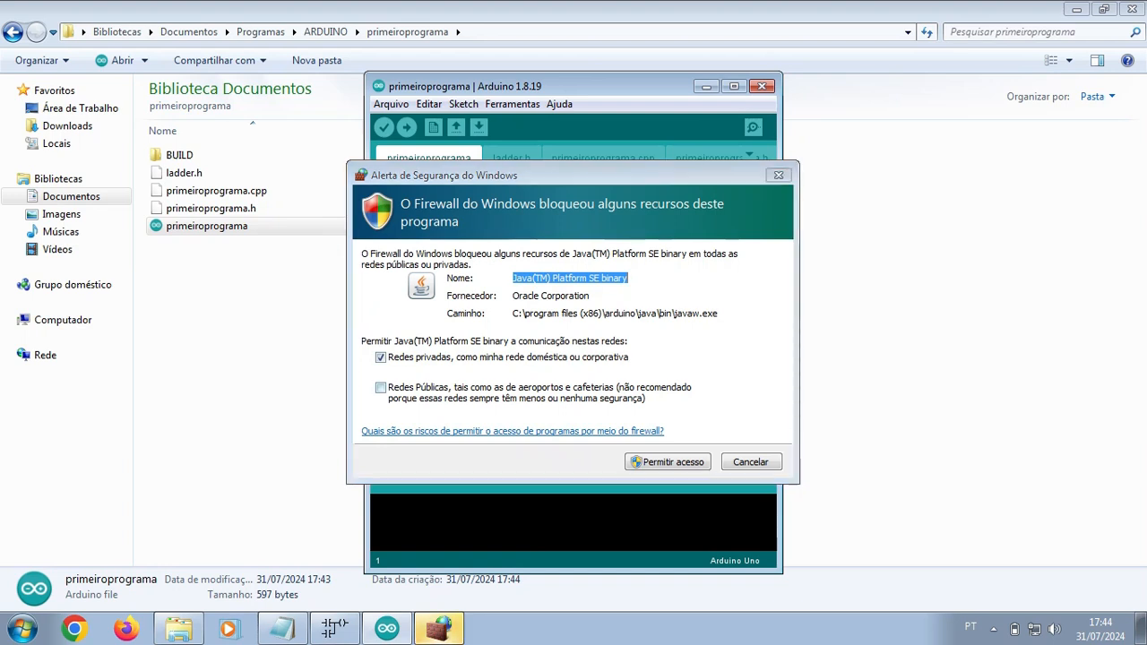
Step: Allow Java through the firewall on public networks too, then maximize Arduino IDE
left_click(380, 387)
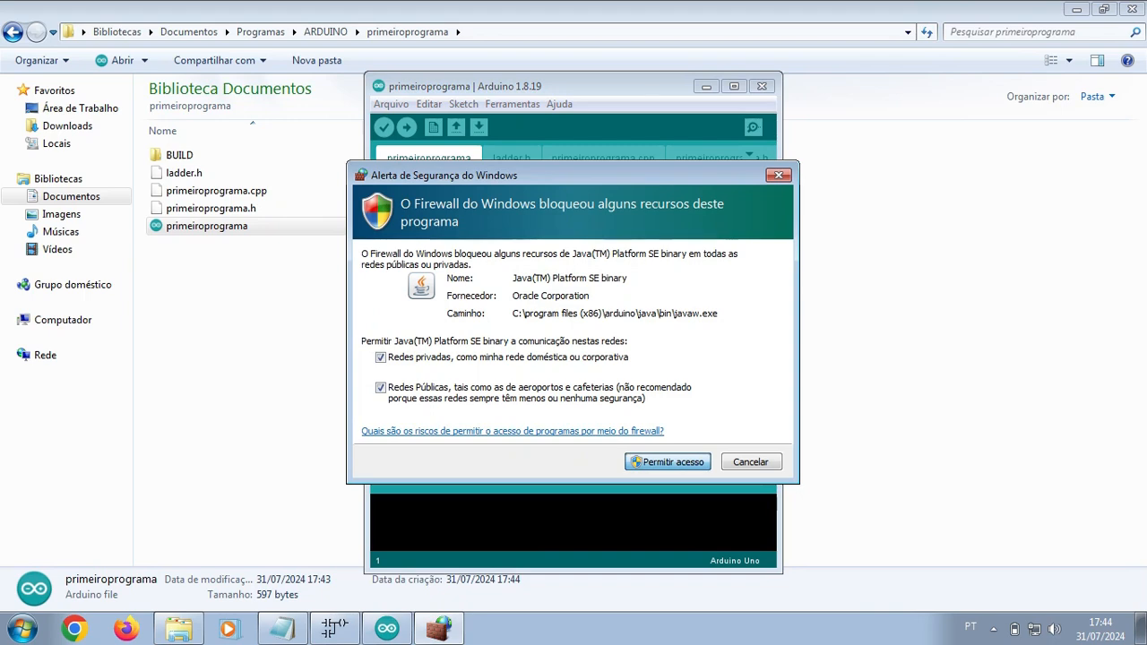
key("Return")
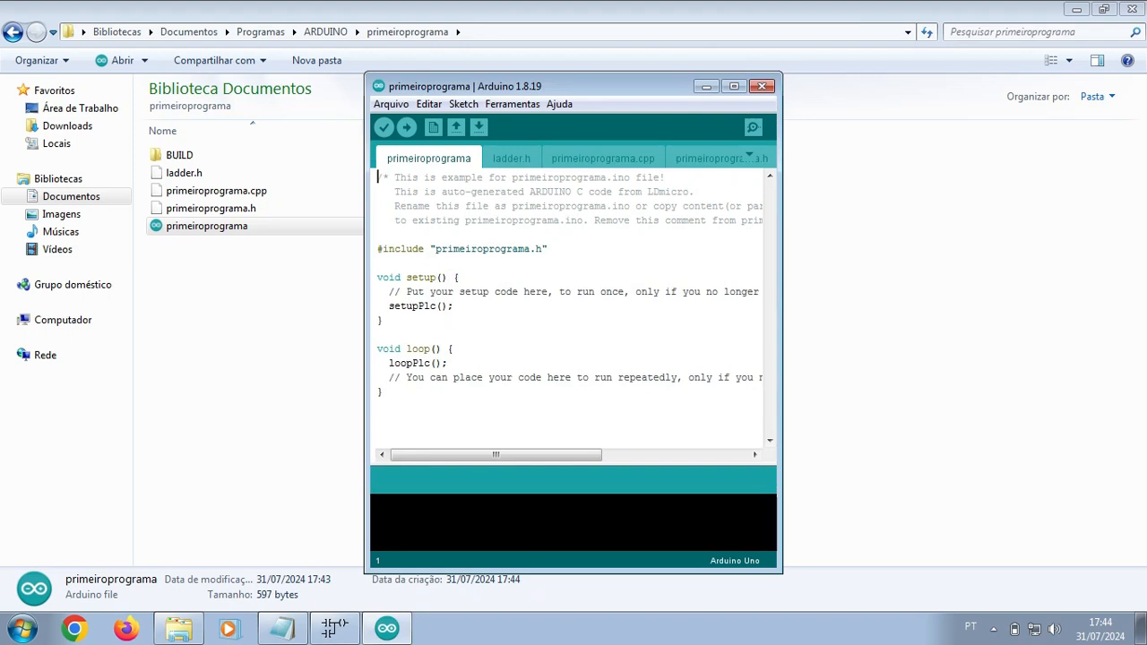
left_click(733, 86)
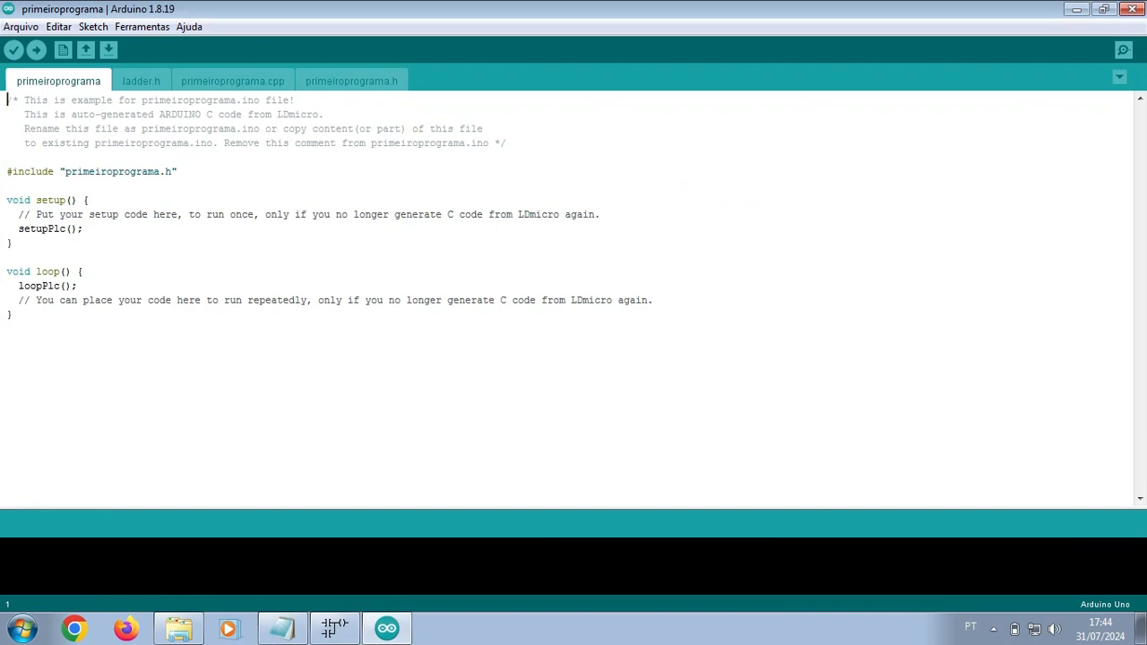
left_click_drag(85, 230, 7, 230)
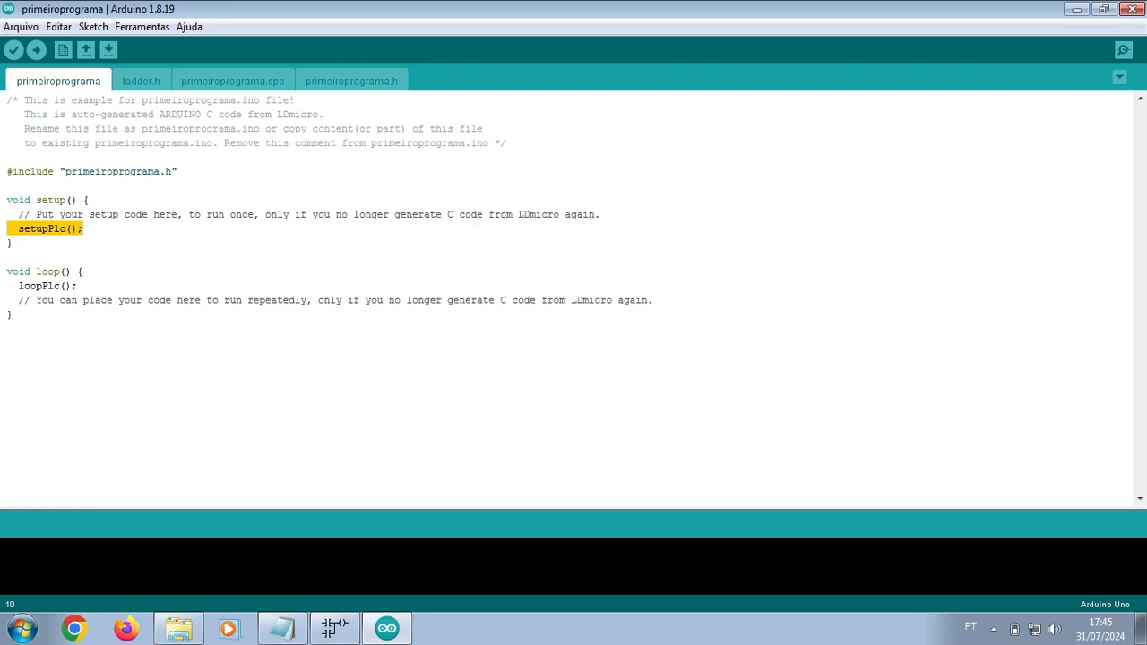
left_click_drag(85, 230, 8, 230)
left_click(79, 286)
left_click_drag(80, 285, 7, 285)
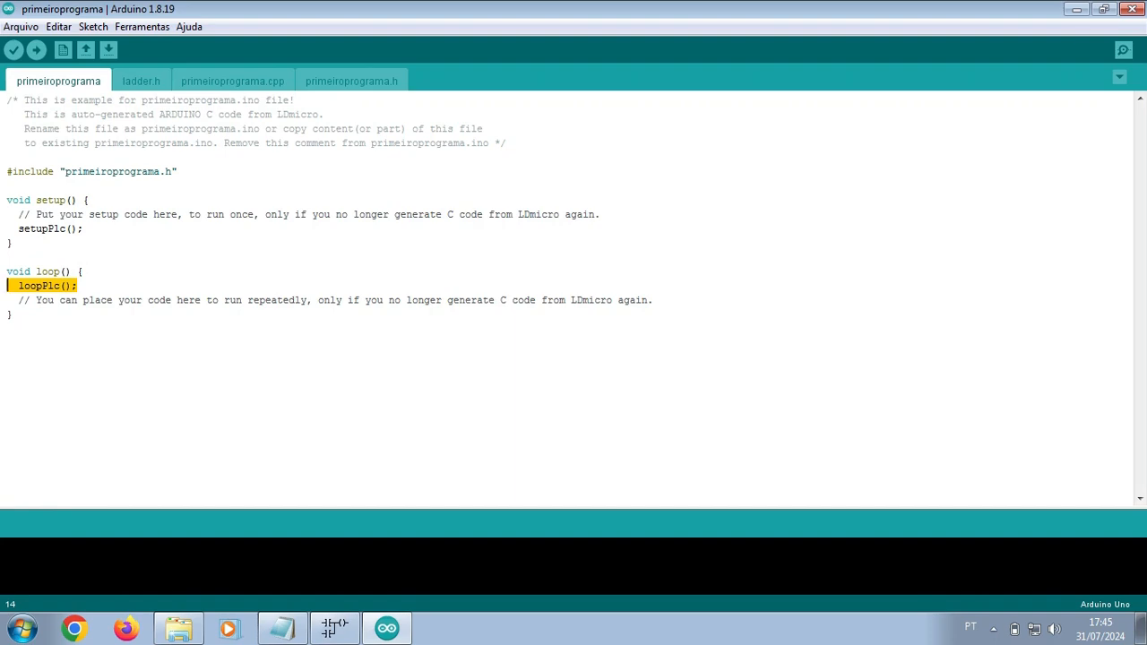
left_click(141, 81)
scroll(570, 300, "down", 5)
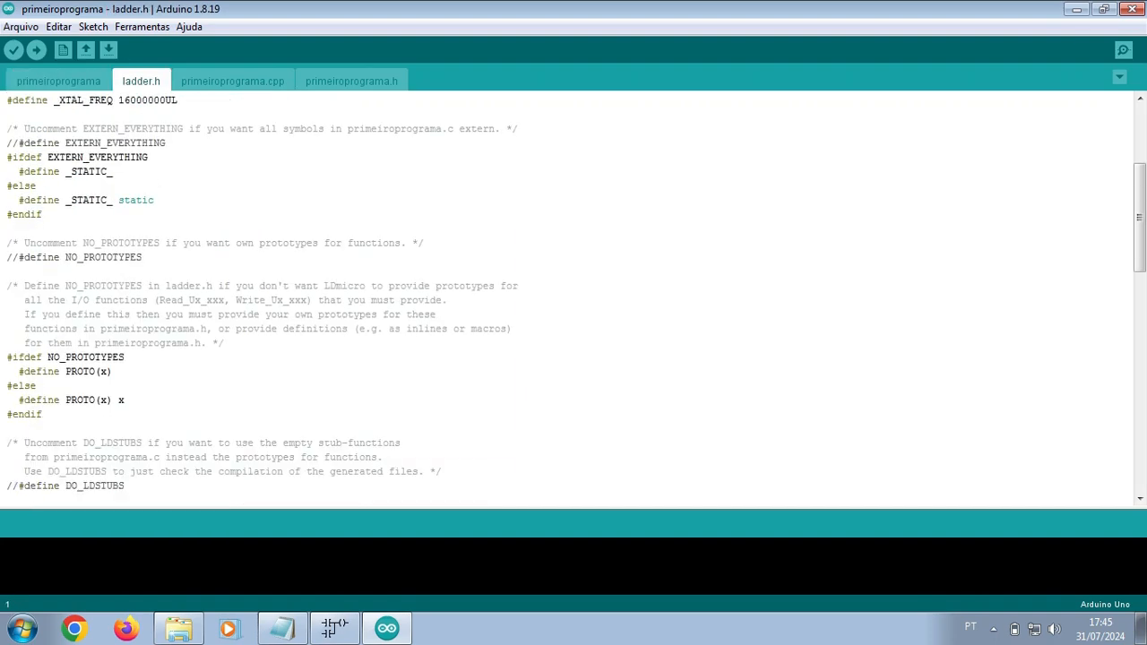
left_click(233, 81)
scroll(570, 300, "down", 5)
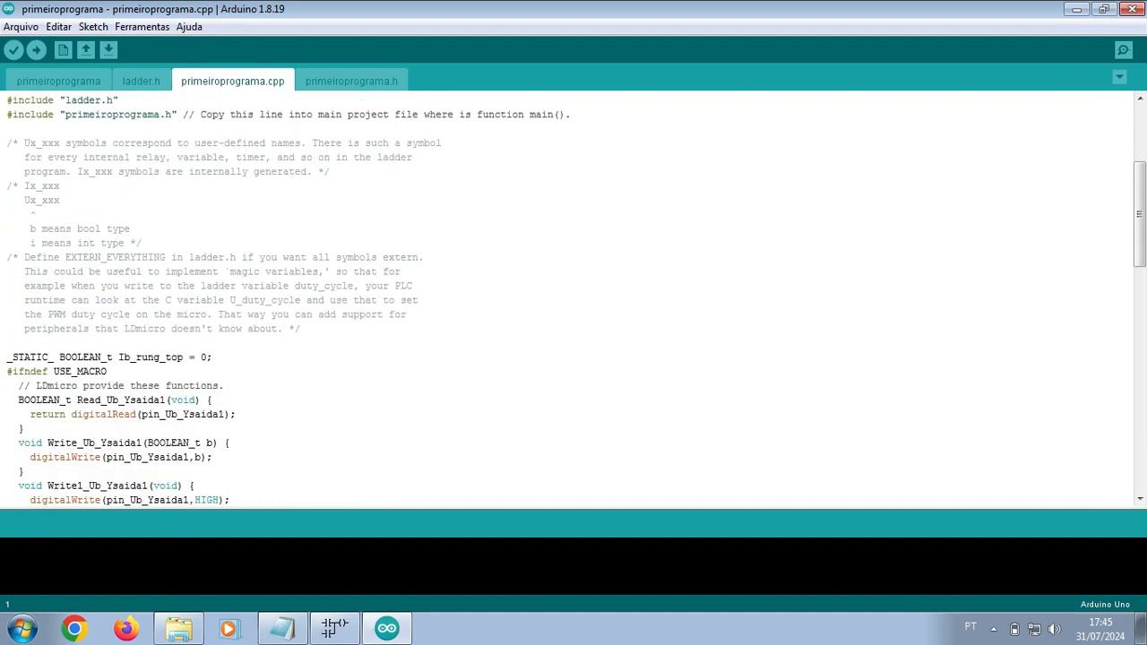
scroll(570, 300, "down", 5)
left_click(352, 80)
scroll(570, 301, "down", 5)
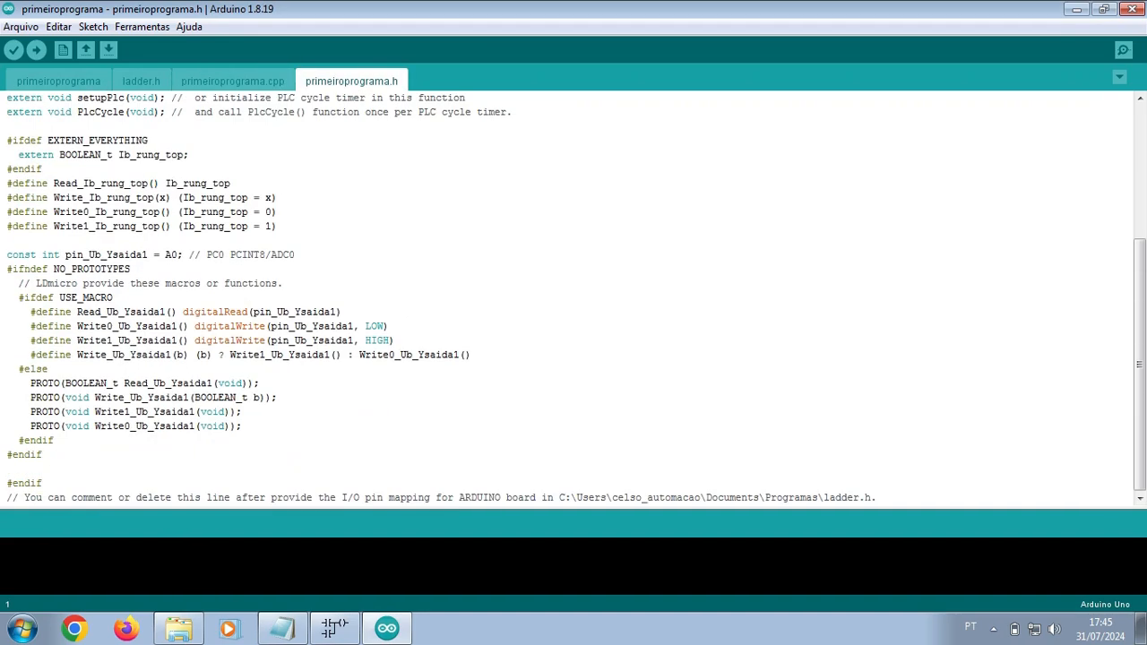
scroll(570, 301, "up", 5)
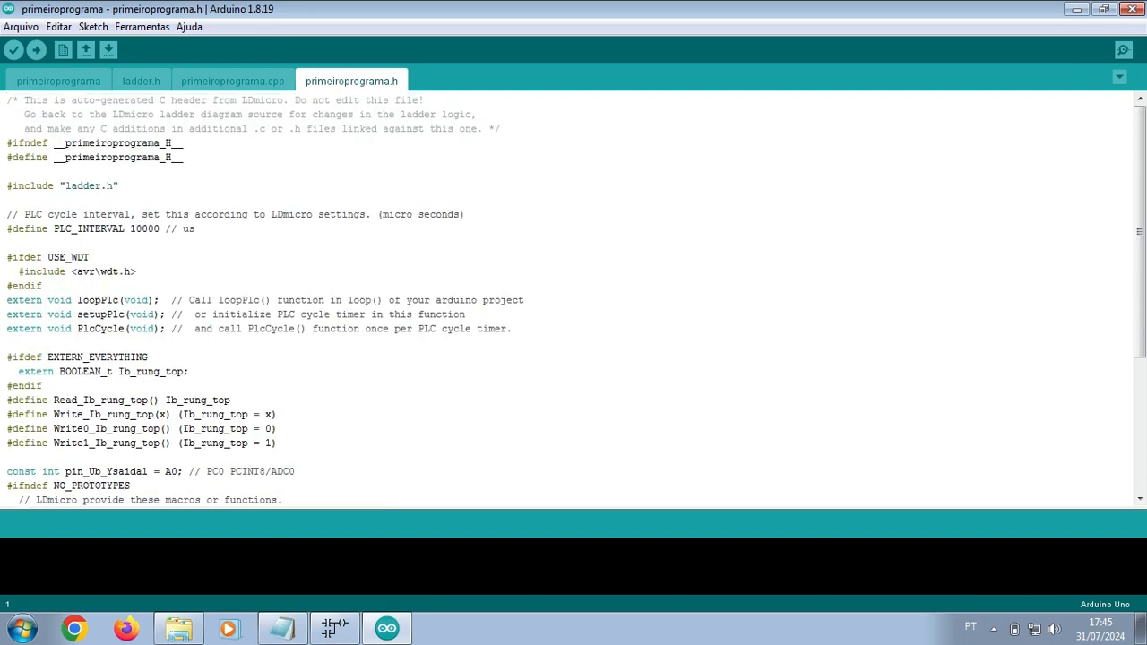
left_click(233, 80)
left_click(141, 80)
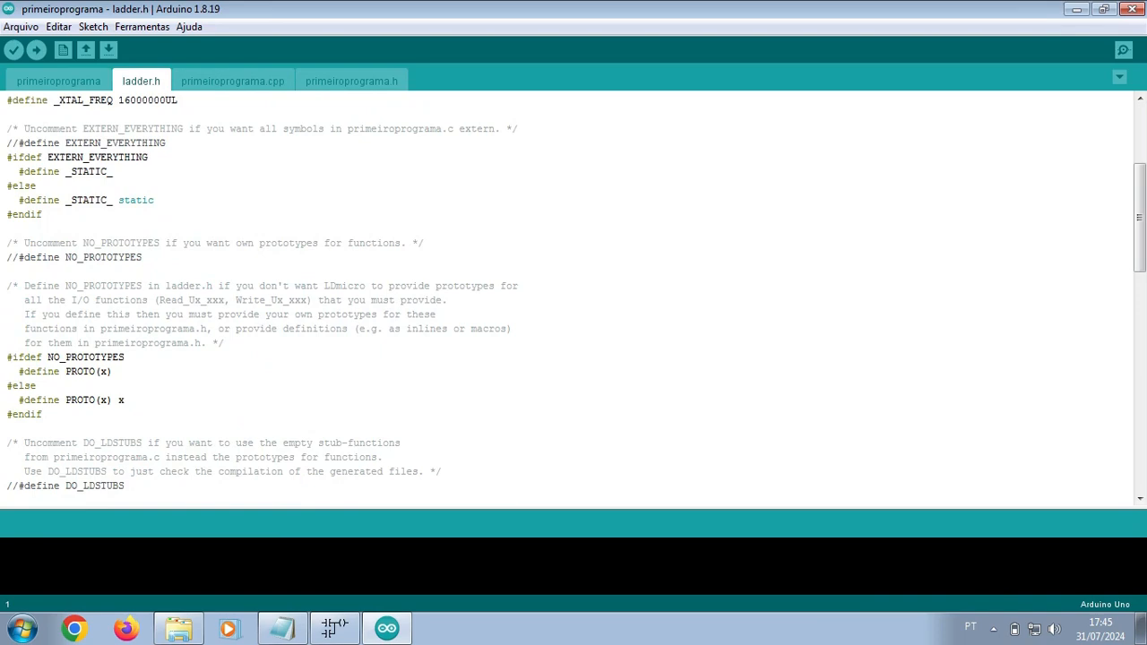
left_click(58, 81)
left_click(7, 328)
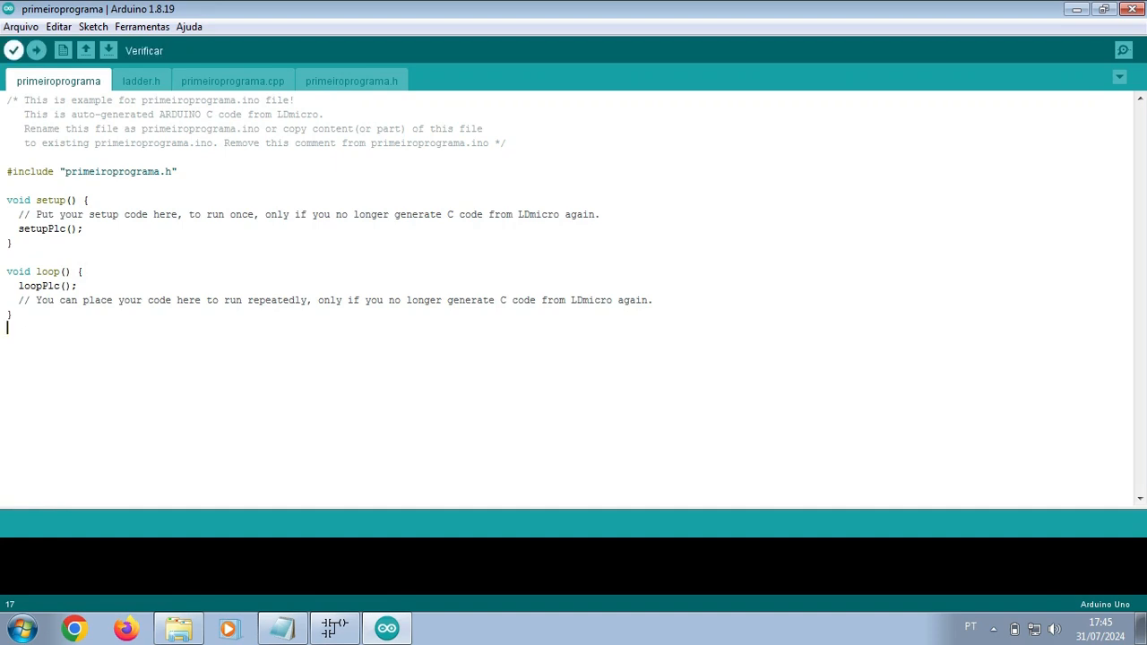
Step: Verify the sketch, then delete the missing #include "UsrLib.h" line from ladder.h
left_click(14, 51)
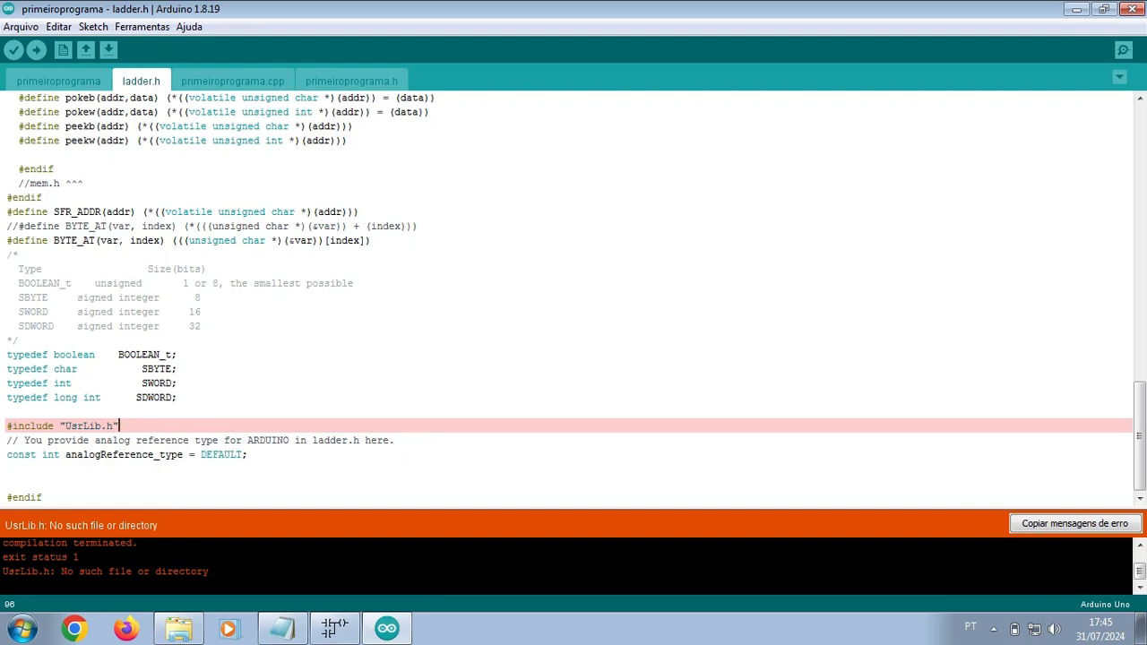
key("shift+Home")
key("Delete")
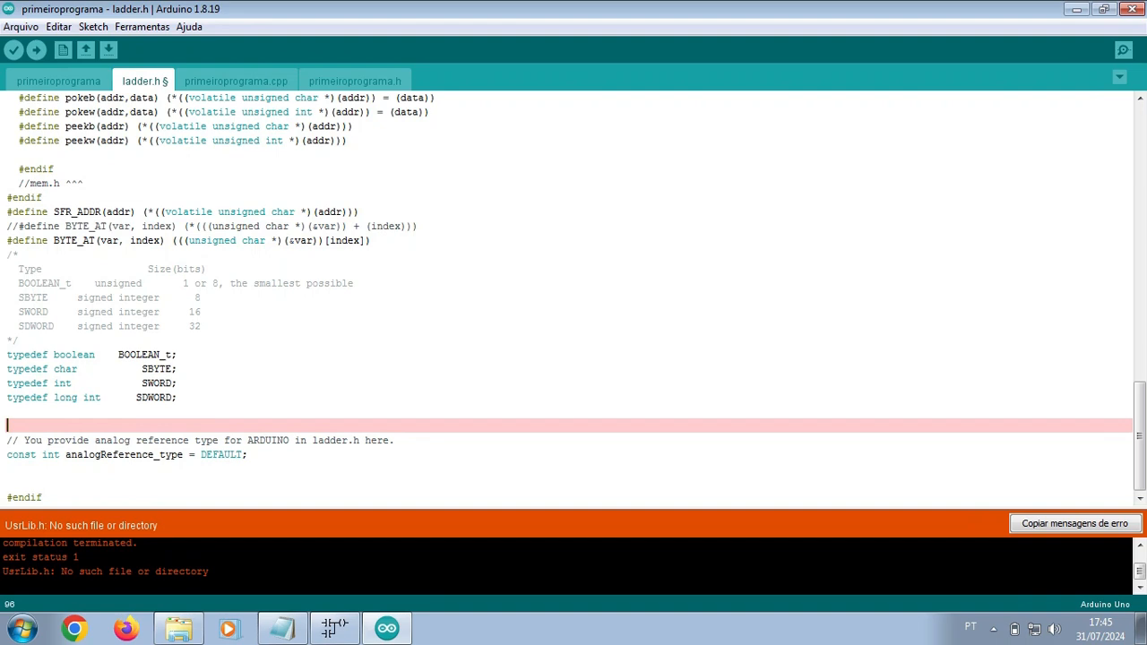
key("BackSpace")
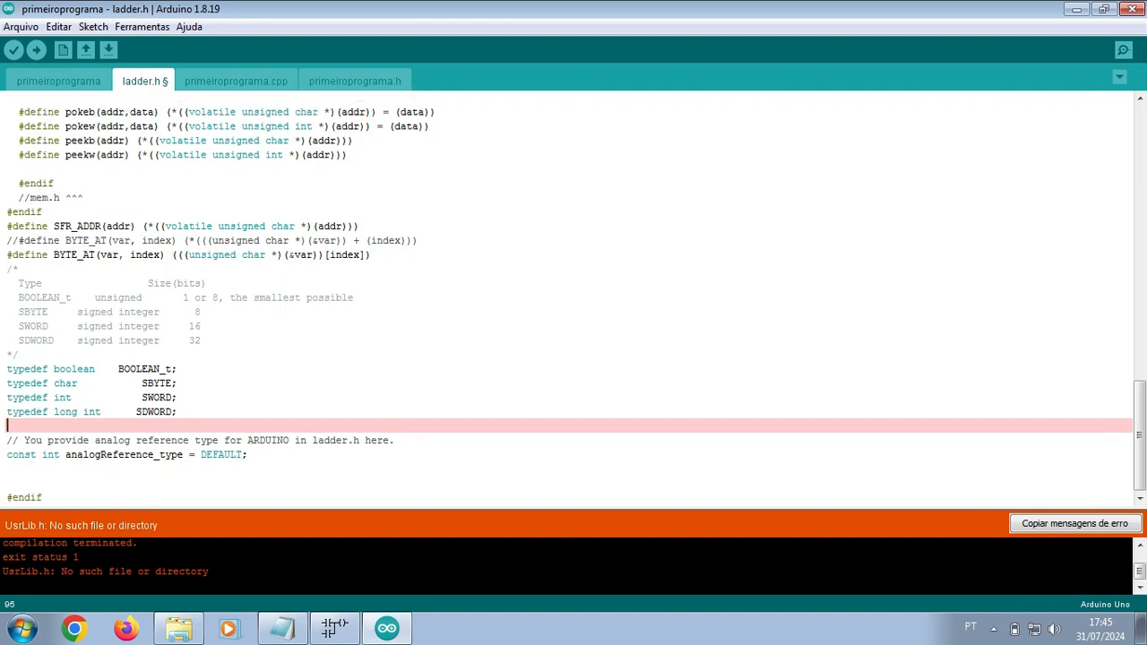
Step: Save ladder.h and verify the sketch again
left_click(20, 27)
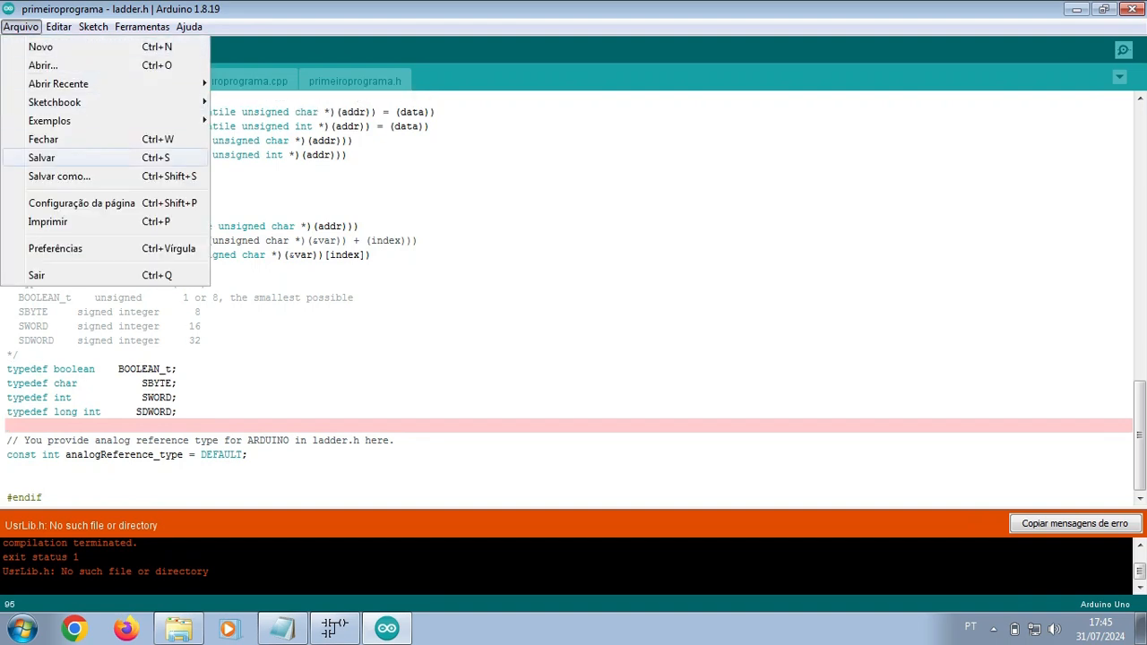
left_click(44, 157)
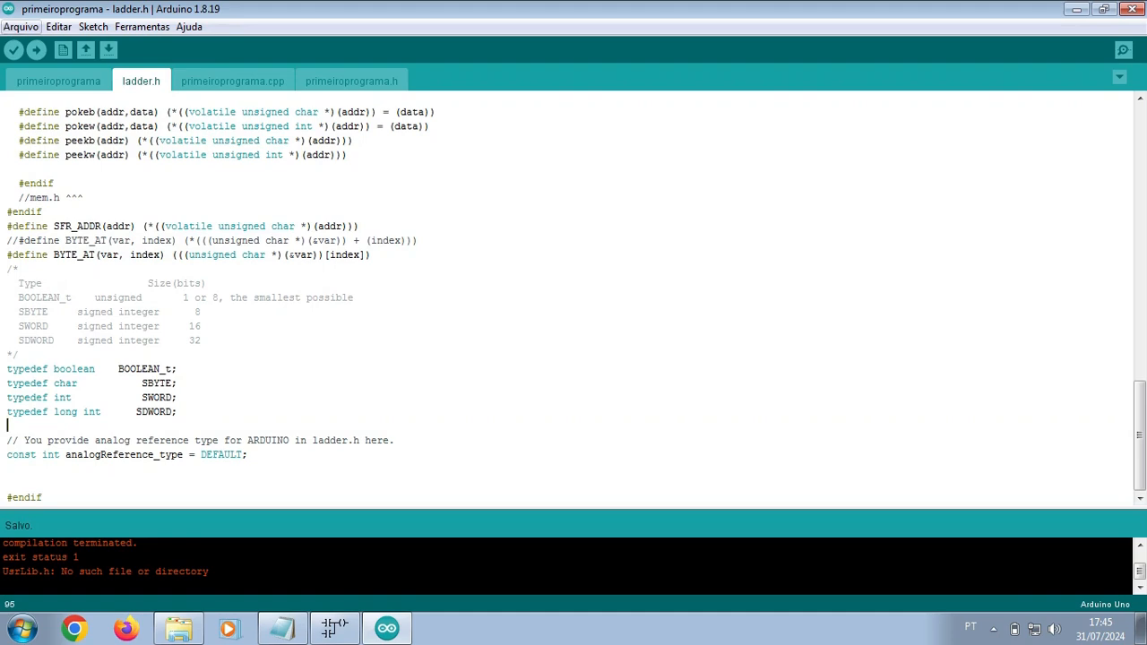
left_click(14, 49)
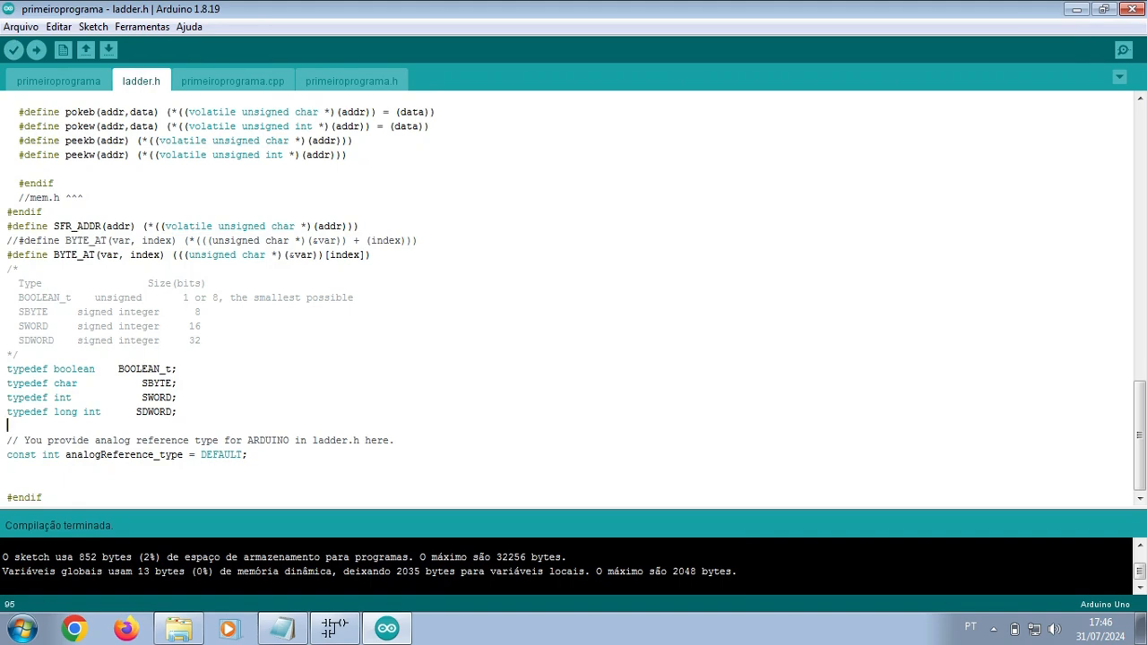
Step: After the 852-byte compile succeeds, scroll ladder.h to the top and return to the primeiroprograma tab
left_click_drag(1140, 435, 1139, 160)
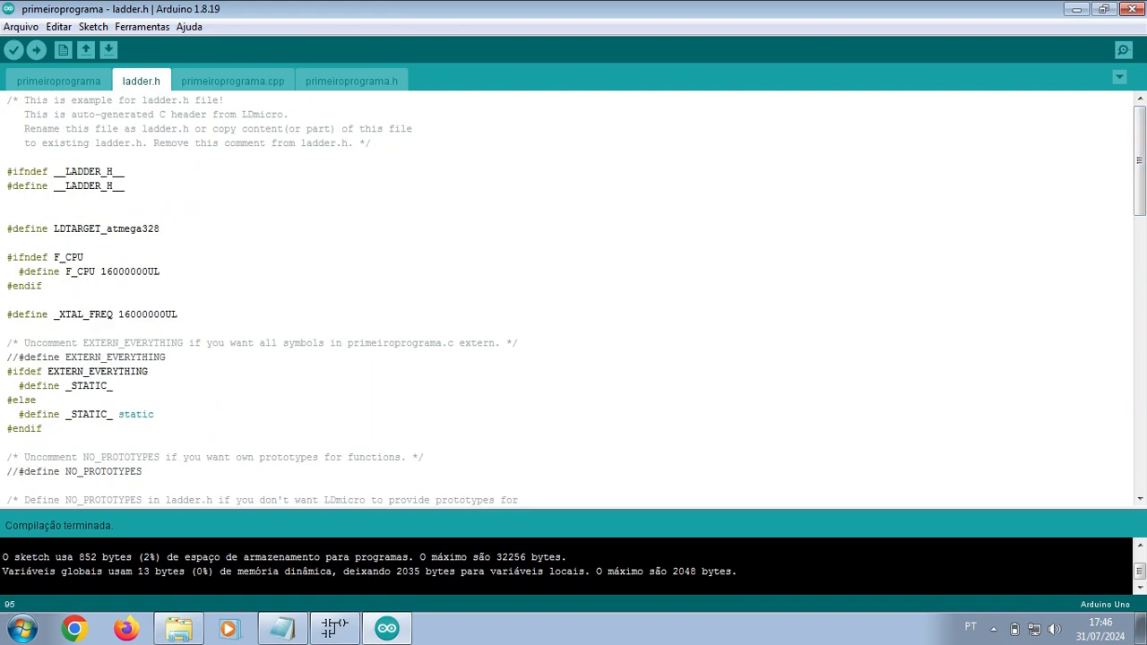
left_click(58, 80)
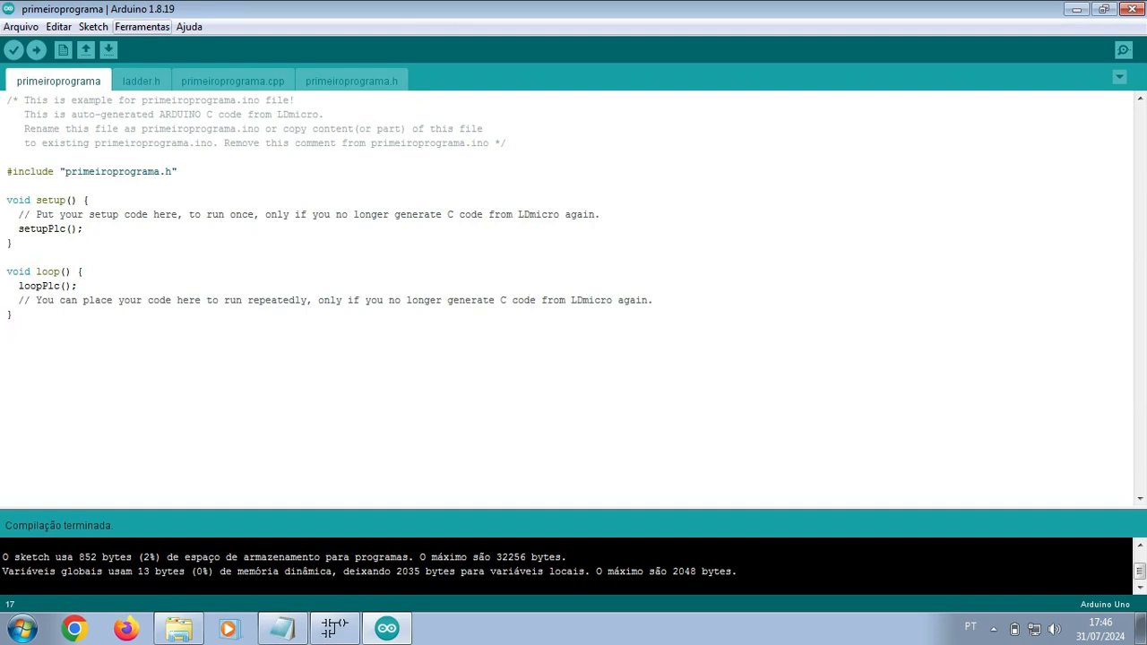
Step: Choose Arduino Nano under Ferramentas > Placa, then confirm the port is COM1
left_click(141, 26)
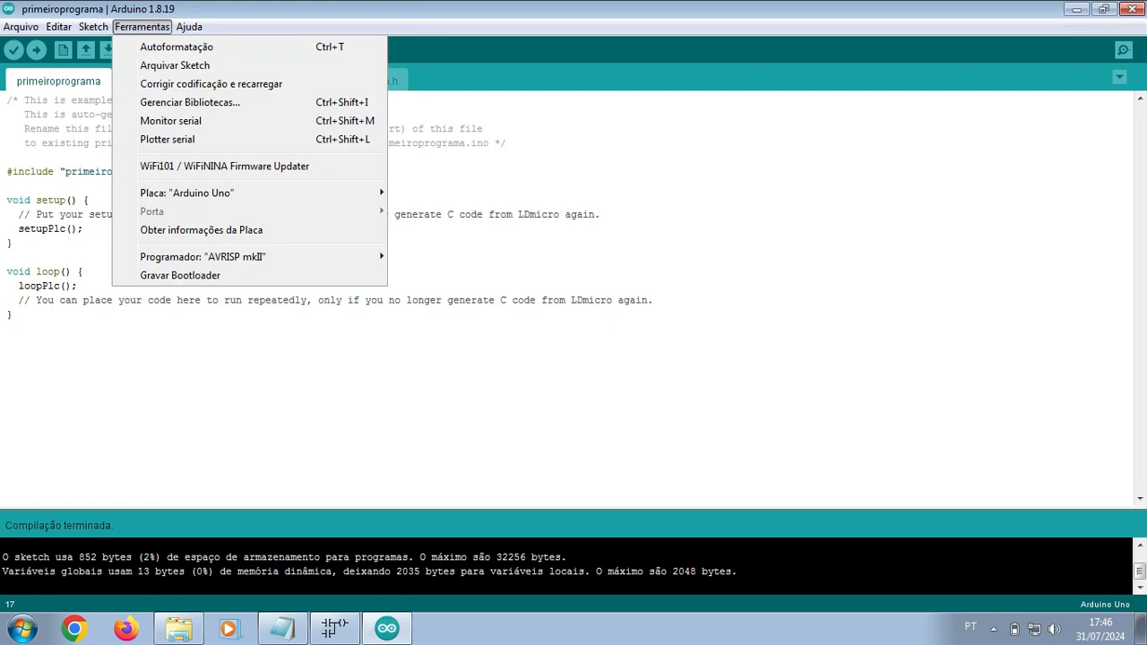
mouse_move(186, 193)
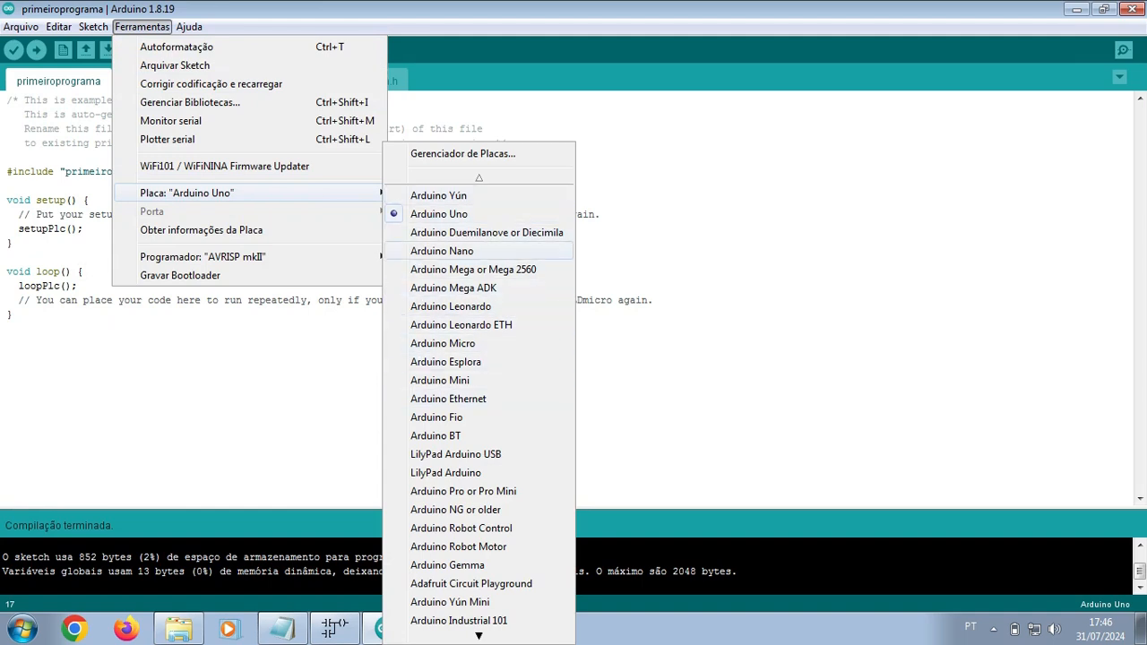
left_click(442, 251)
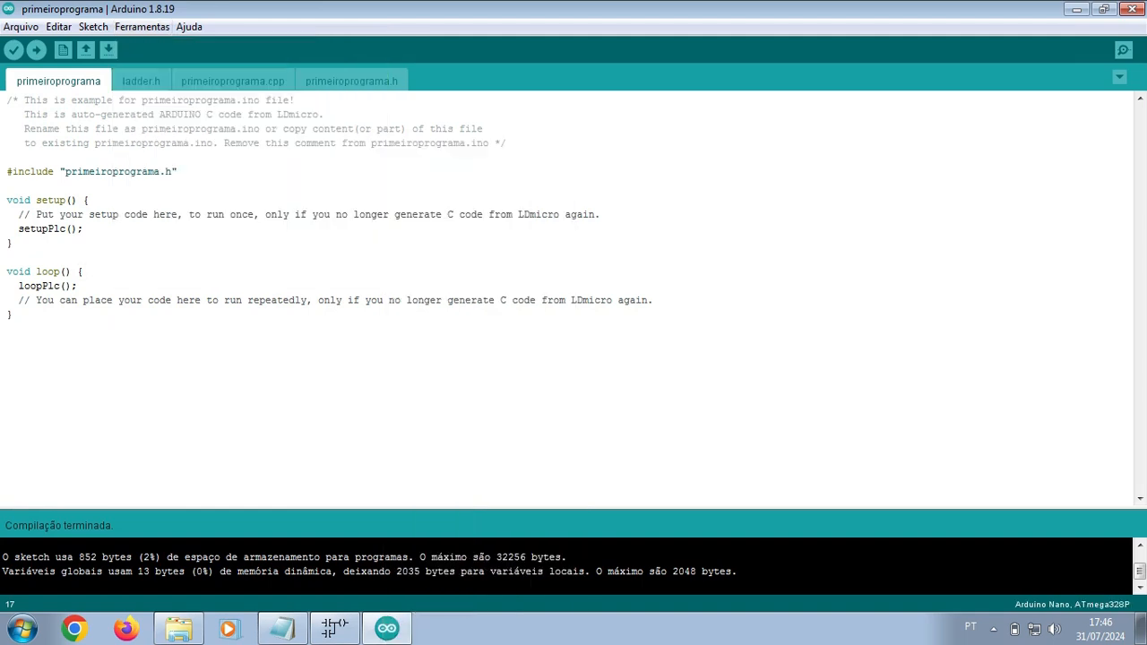
left_click(141, 27)
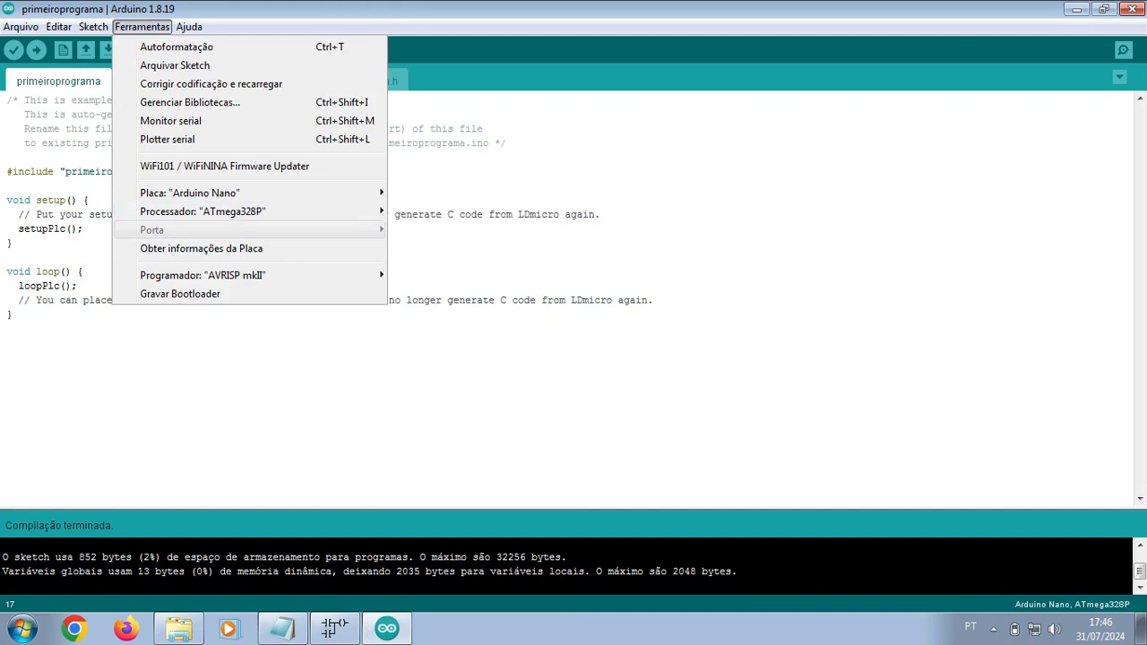
key("Escape")
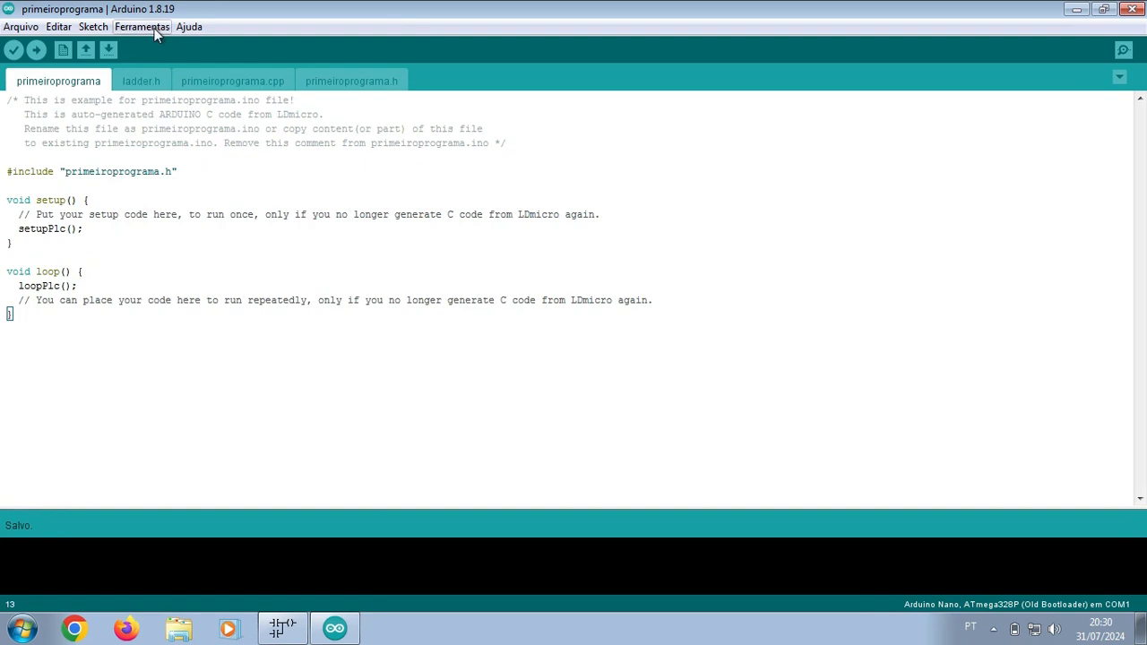
left_click(154, 27)
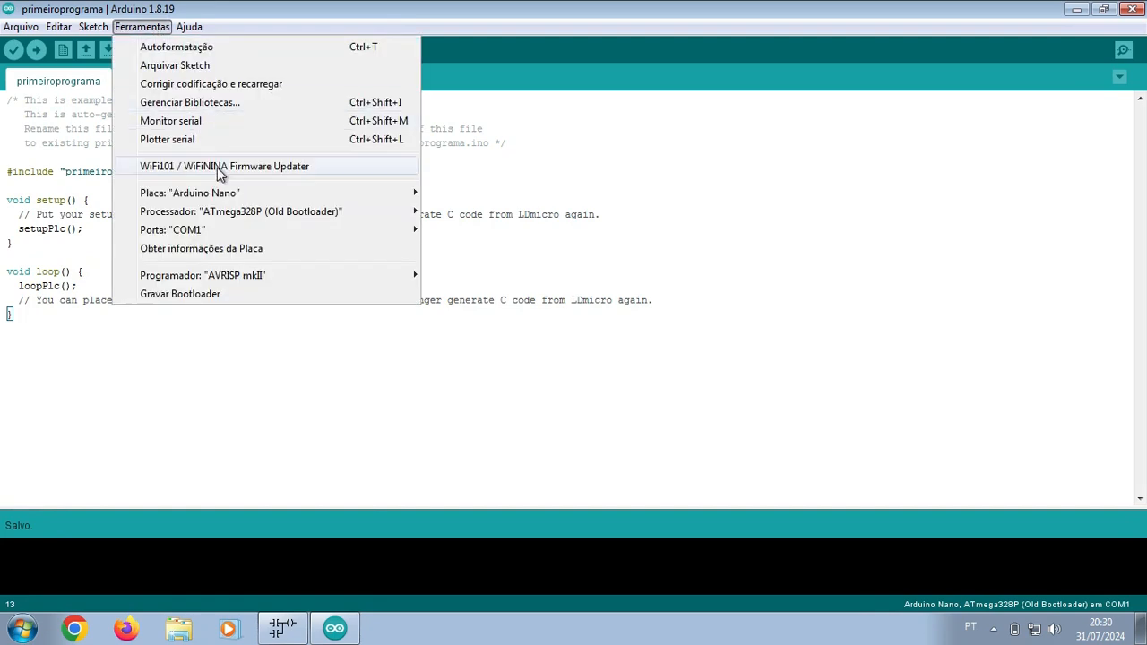
mouse_move(229, 199)
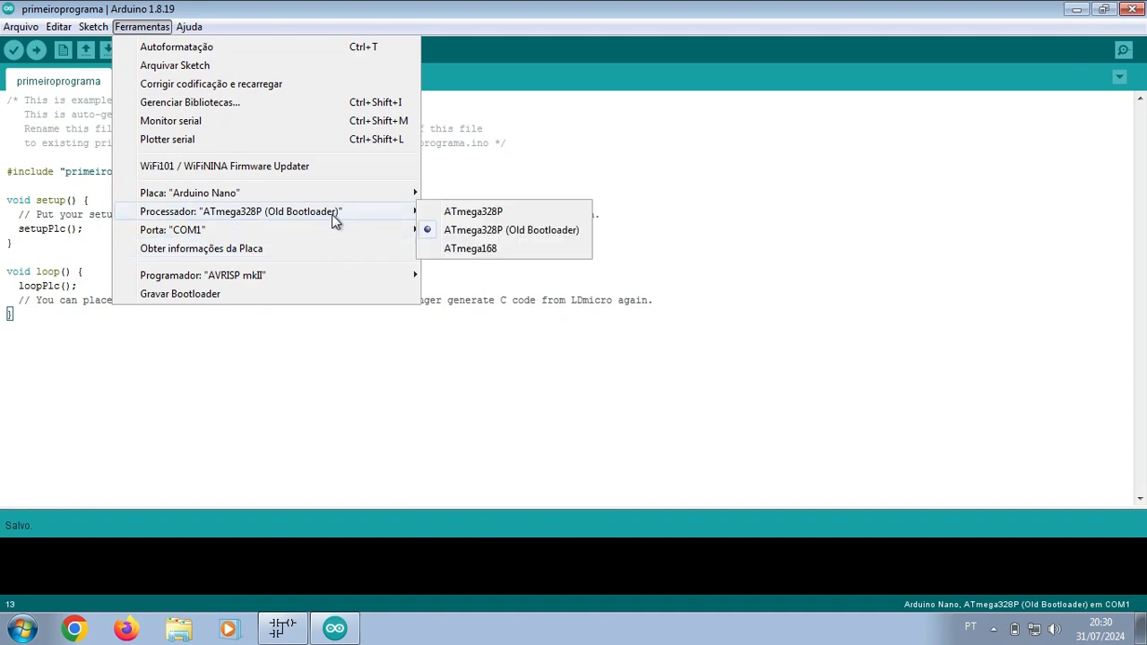
mouse_move(332, 228)
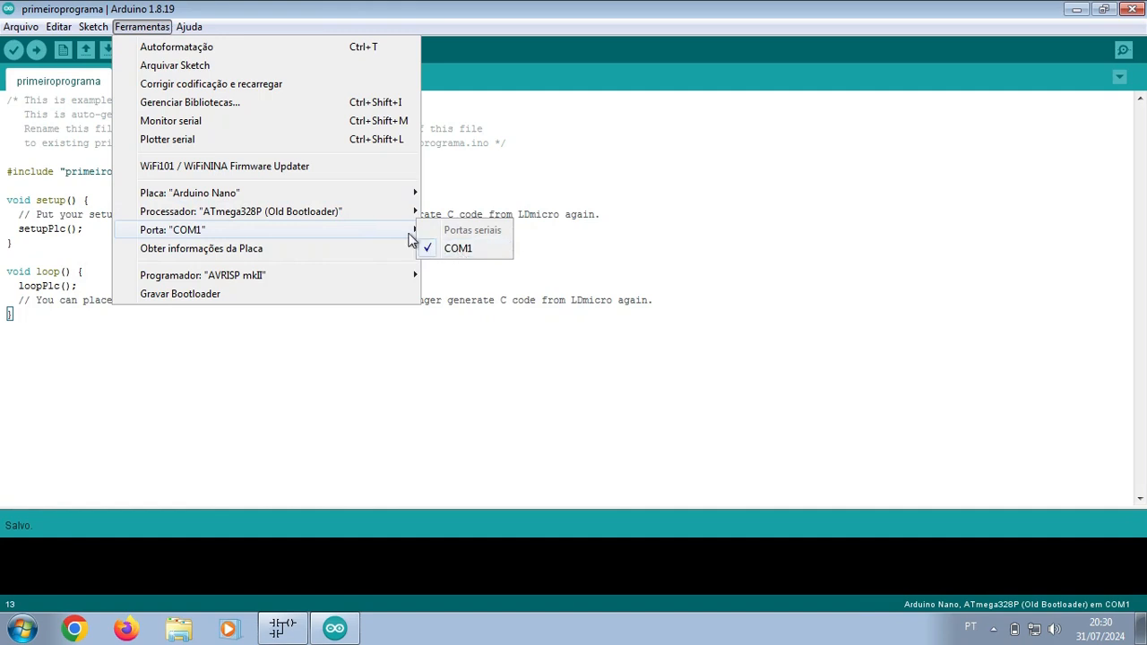
mouse_move(374, 204)
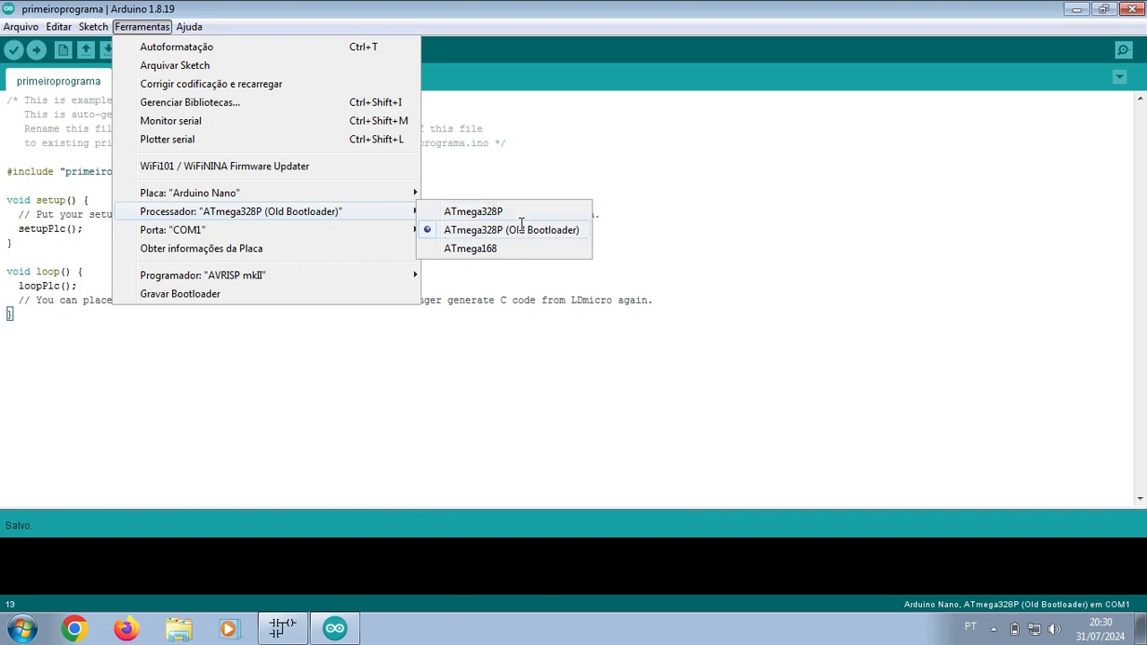
left_click(520, 224)
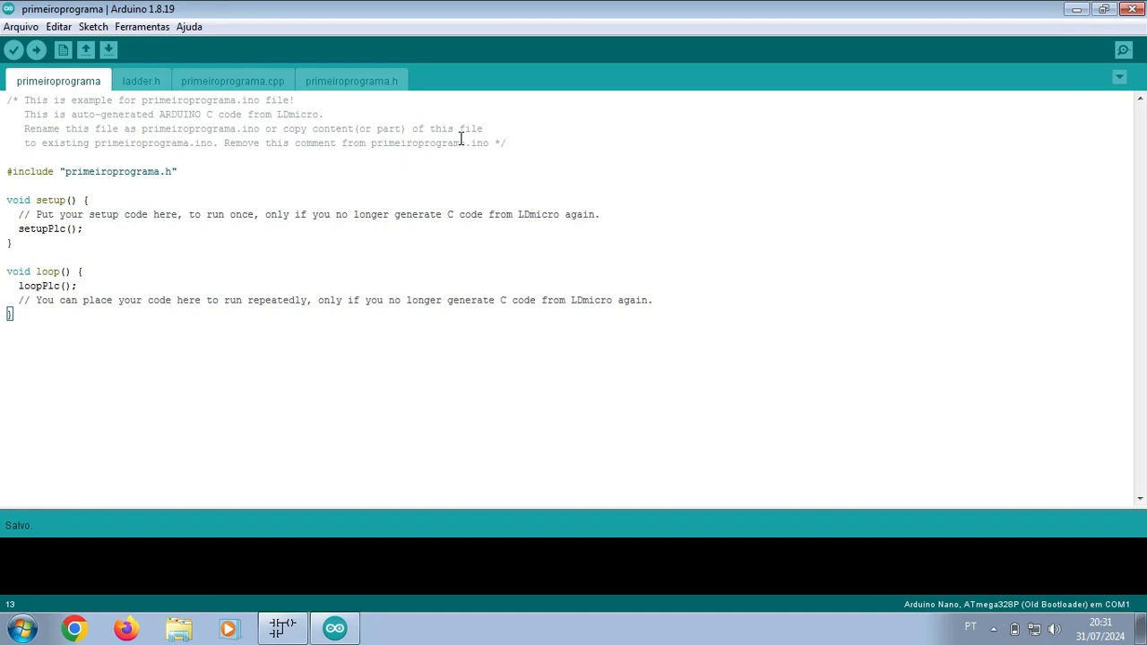
Step: Start uploading the primeiroprograma sketch to the Arduino Nano with the Carregar button
left_click(36, 50)
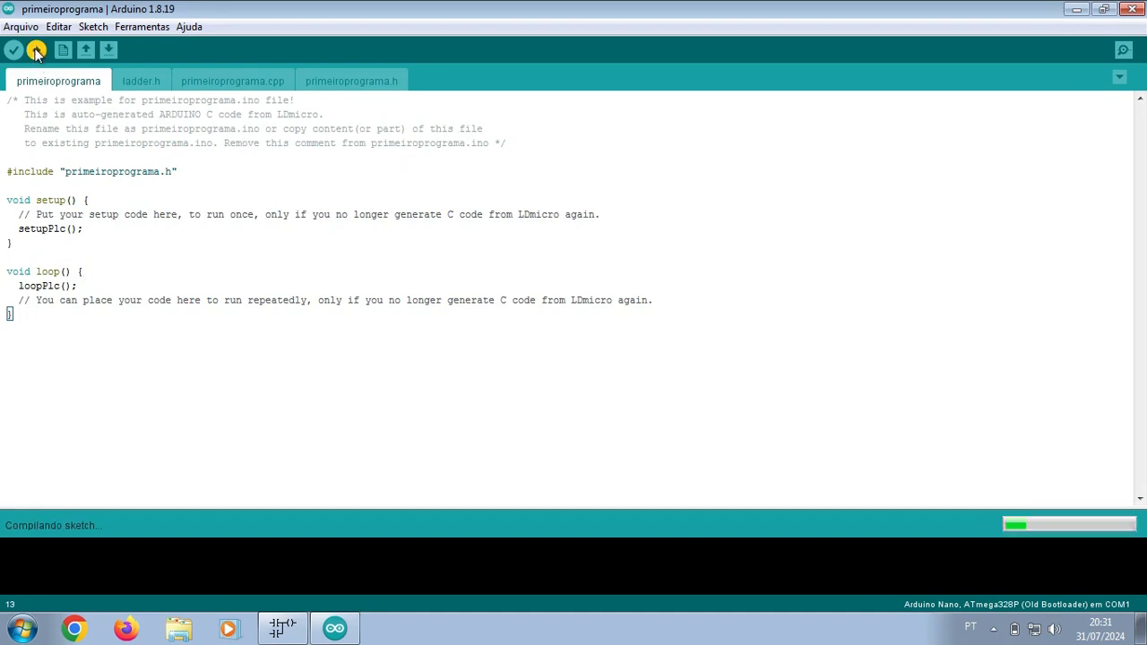